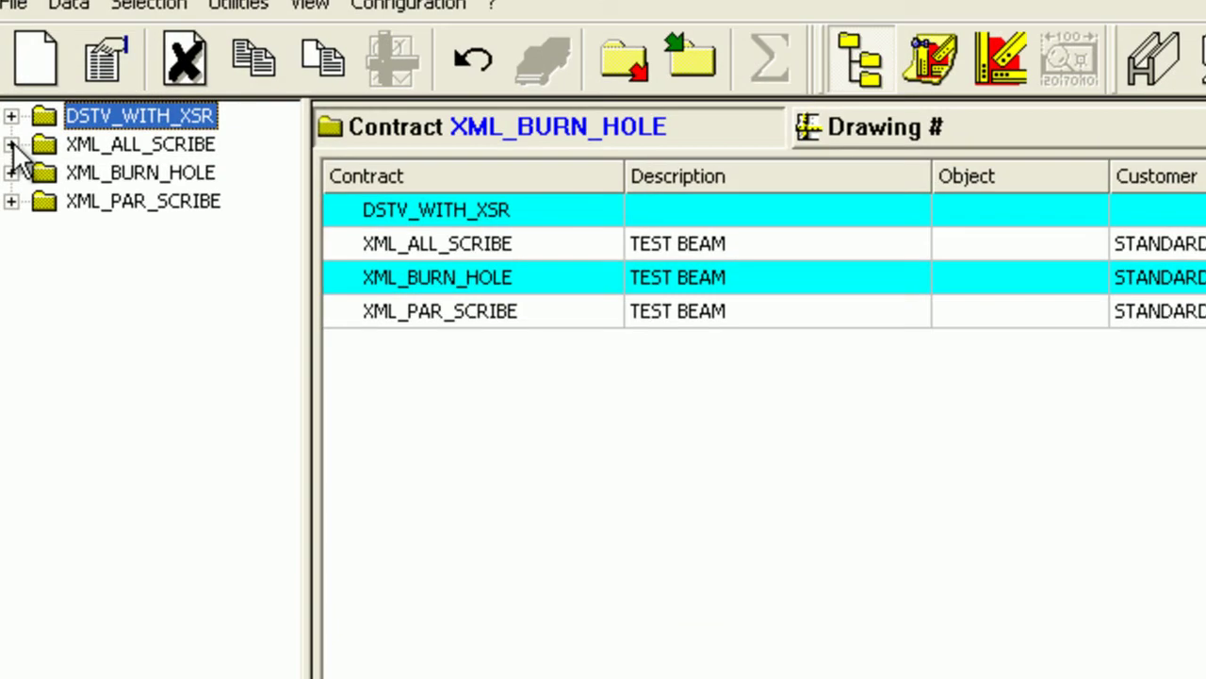
Expand contract XML_ALL_SCRIBE in the project tree through drawing 1 to the parts of assembly 1B1
{"action": "left_click", "coordinate": [12, 76]}
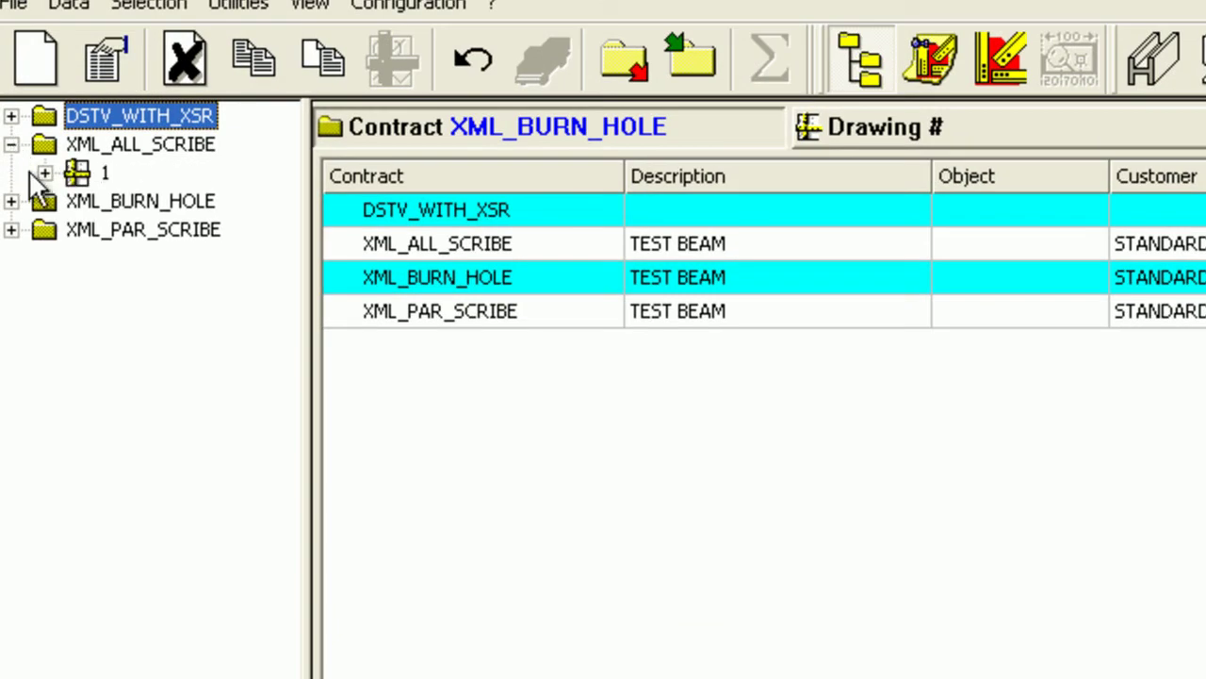
{"action": "left_click", "coordinate": [44, 176]}
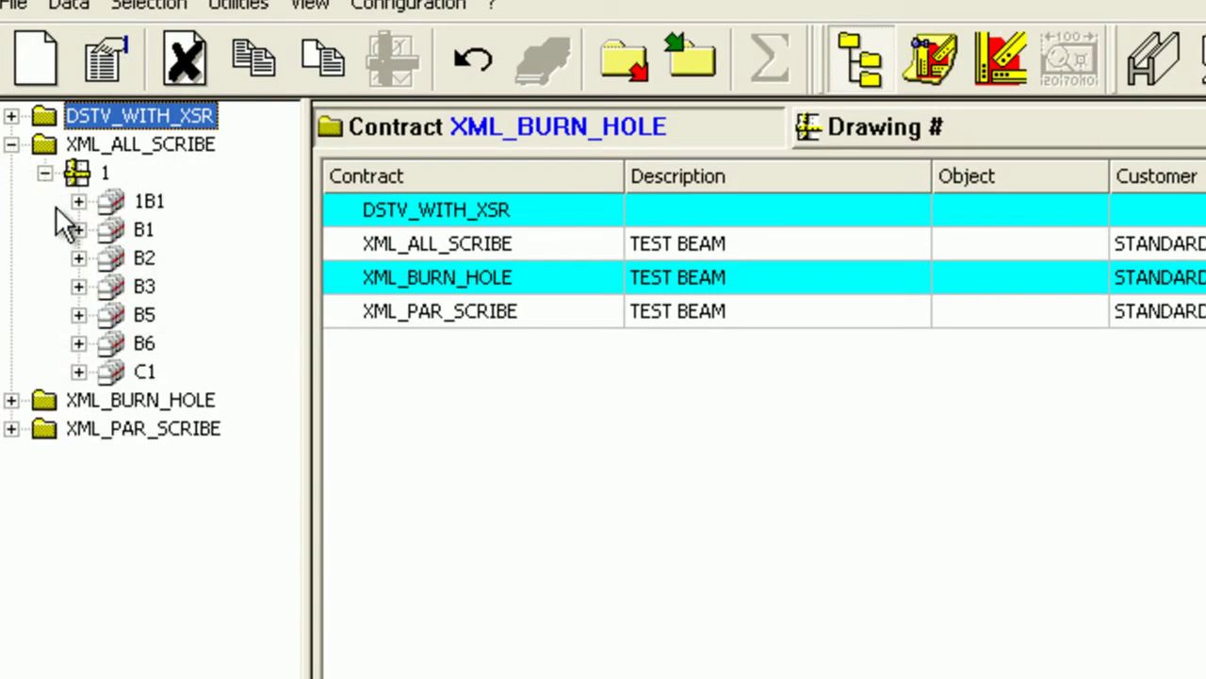
{"action": "left_click", "coordinate": [78, 201]}
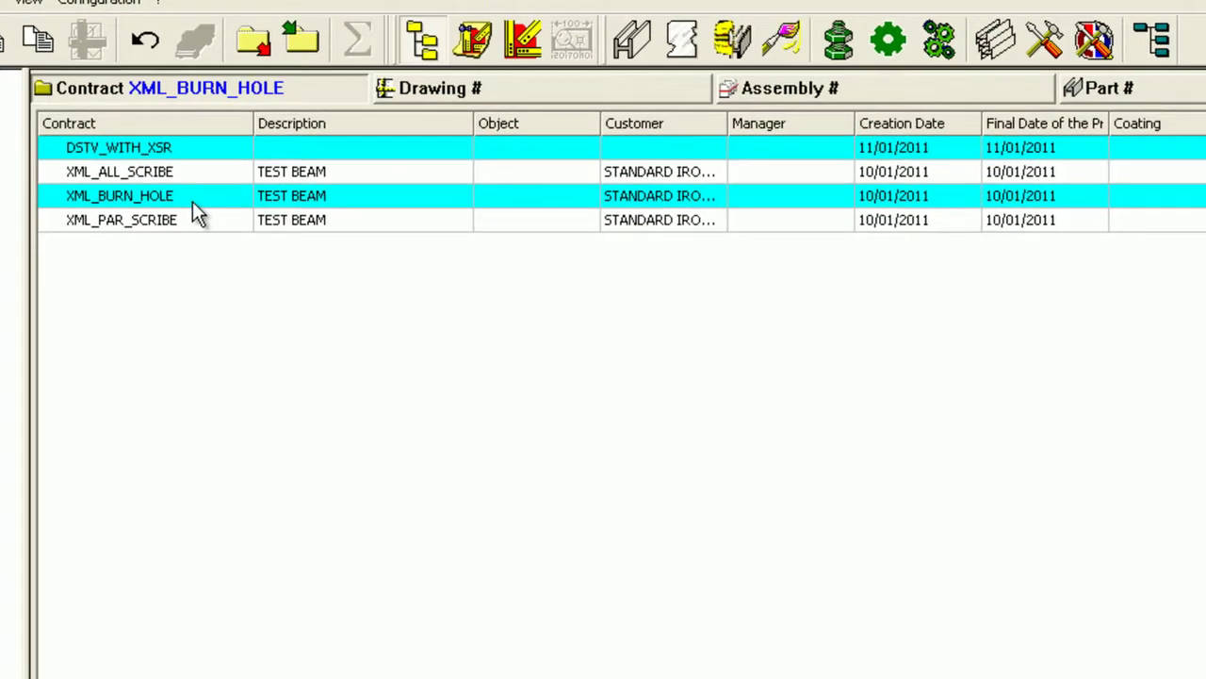
View contract XML_ALL_SCRIBE level by level: its drawing, its assemblies, and the parts list of assembly 1B1
{"action": "left_click", "coordinate": [193, 179]}
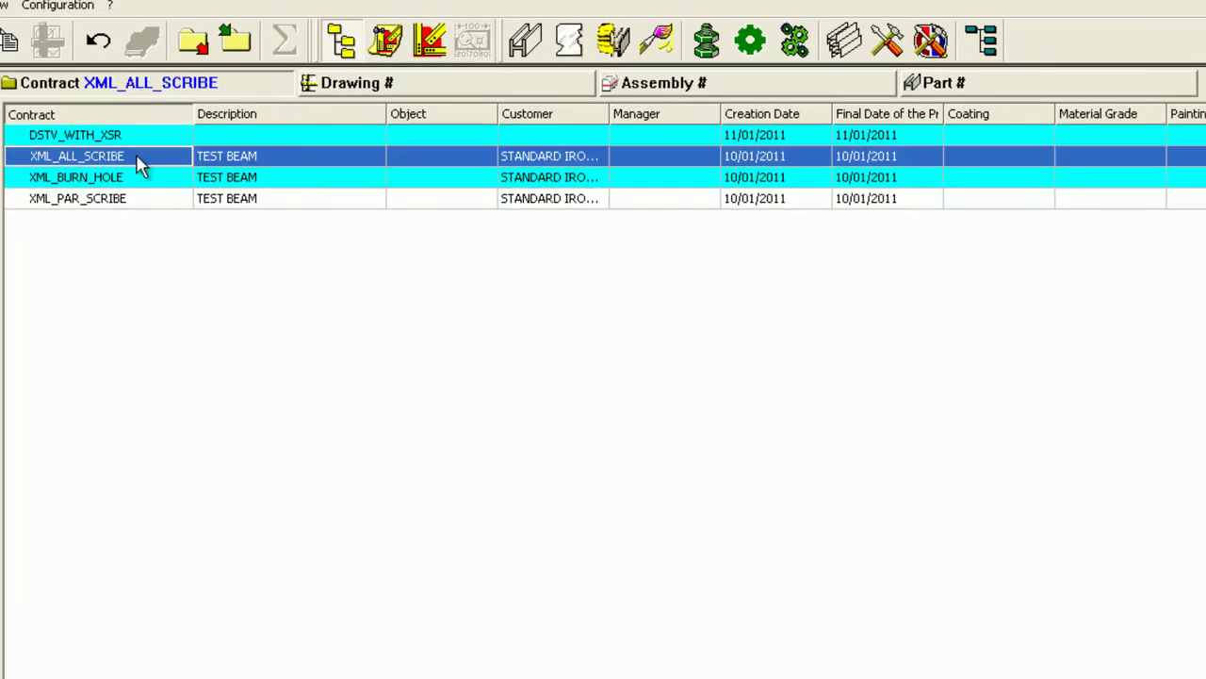
{"action": "left_click", "coordinate": [382, 87]}
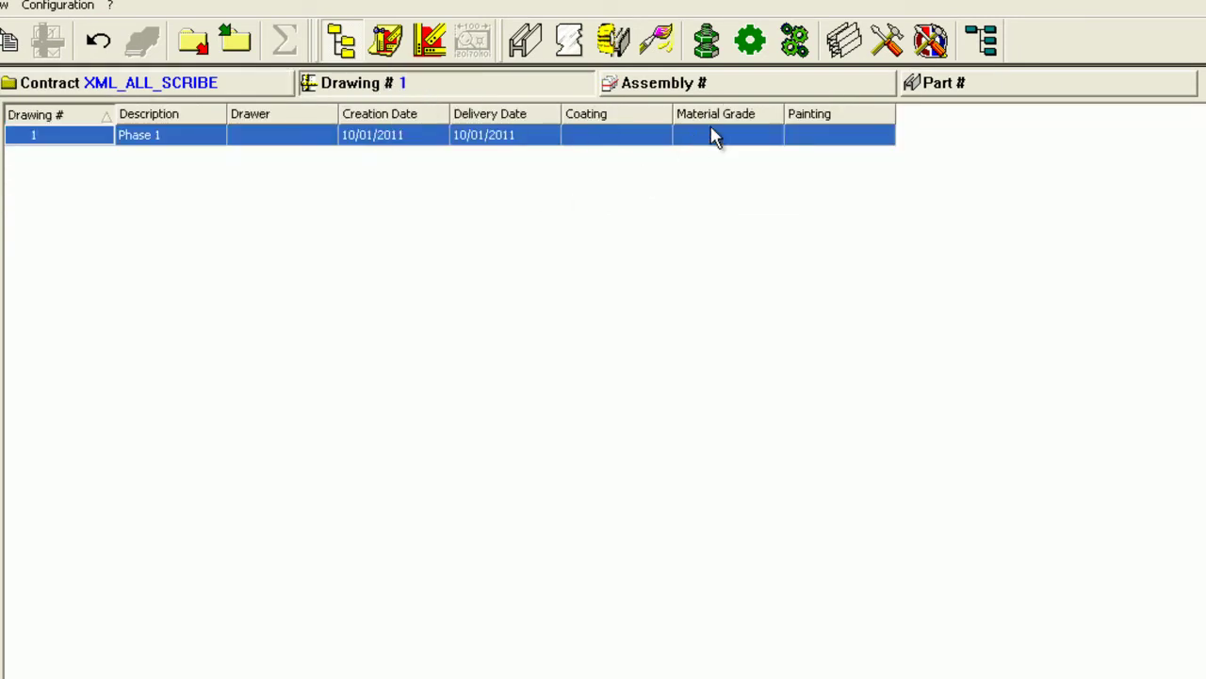
{"action": "left_click", "coordinate": [750, 85]}
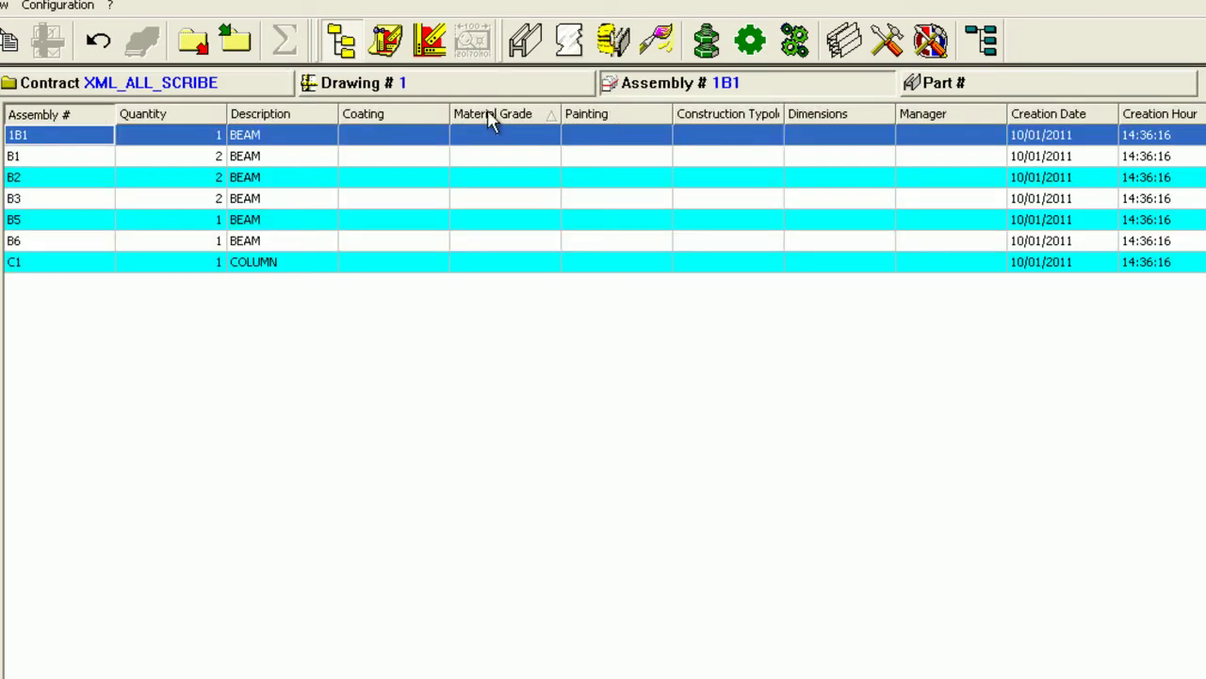
{"action": "left_click", "coordinate": [974, 90]}
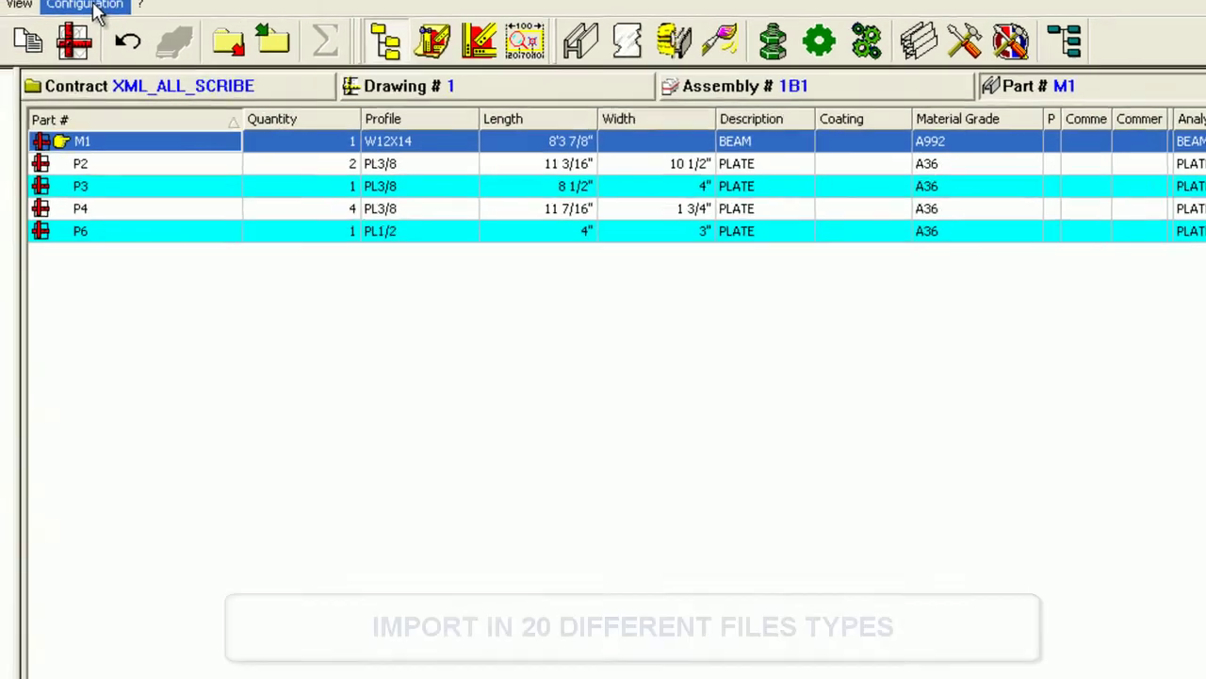
Open the imports configuration and review the file types available for import
{"action": "left_click", "coordinate": [86, 5]}
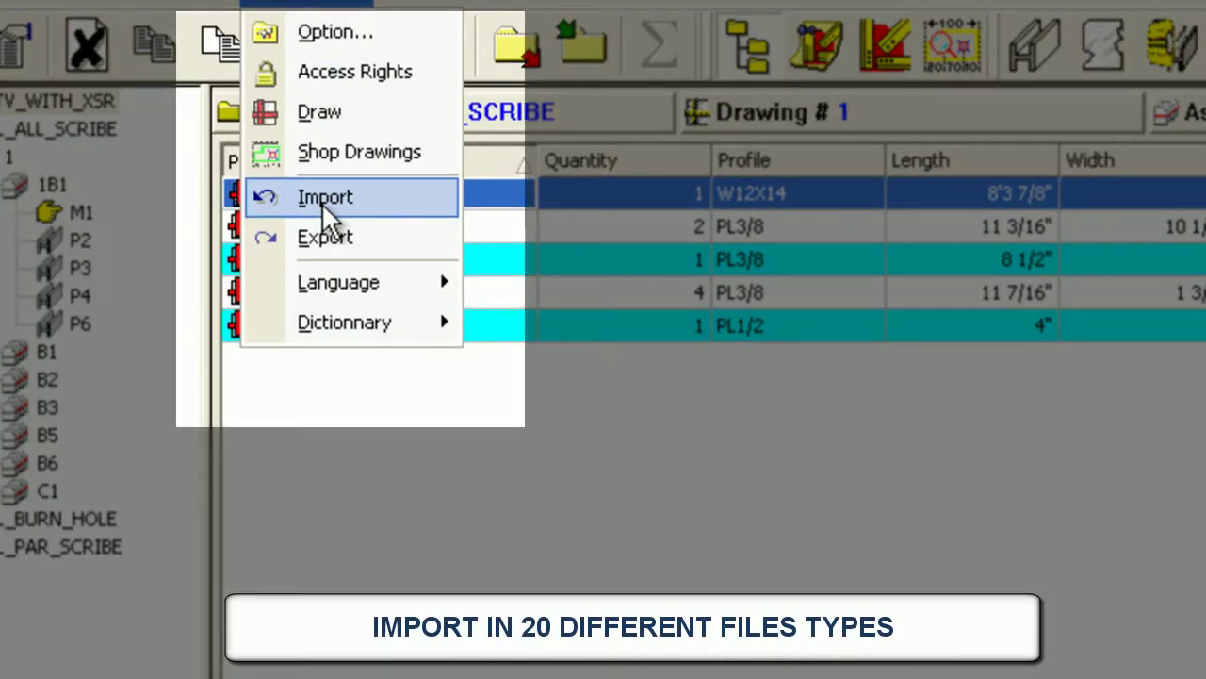
{"action": "left_click", "coordinate": [321, 200]}
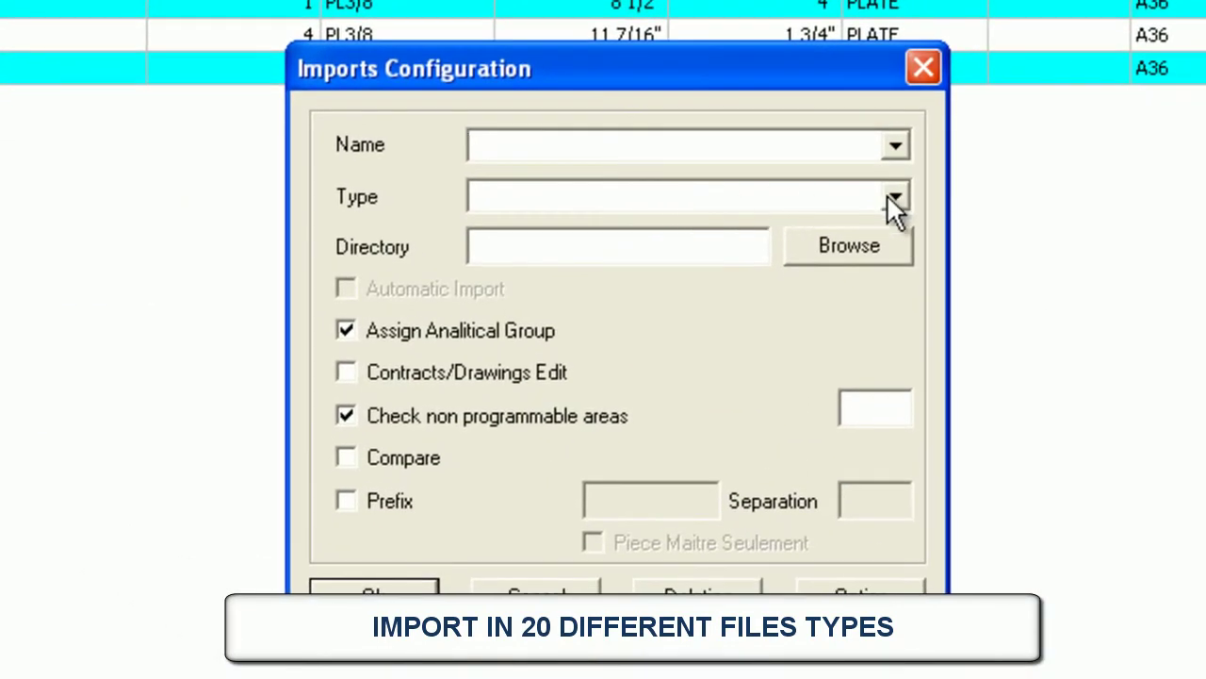
{"action": "left_click", "coordinate": [888, 198]}
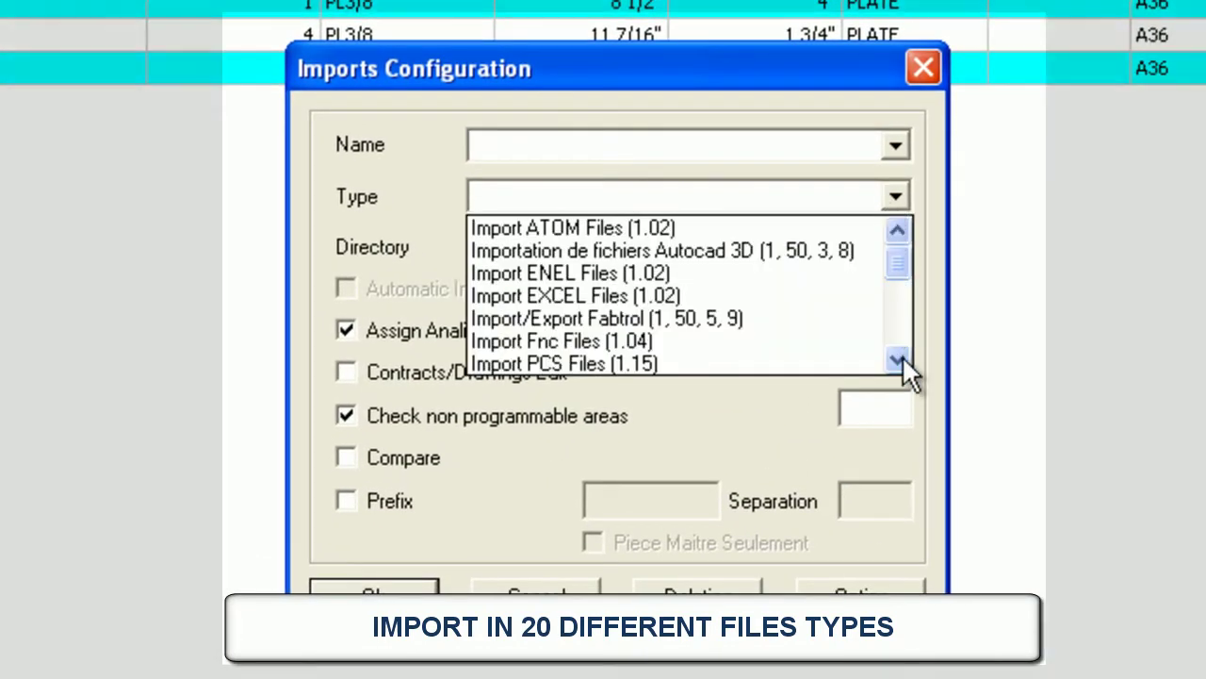
{"action": "left_click", "coordinate": [902, 356]}
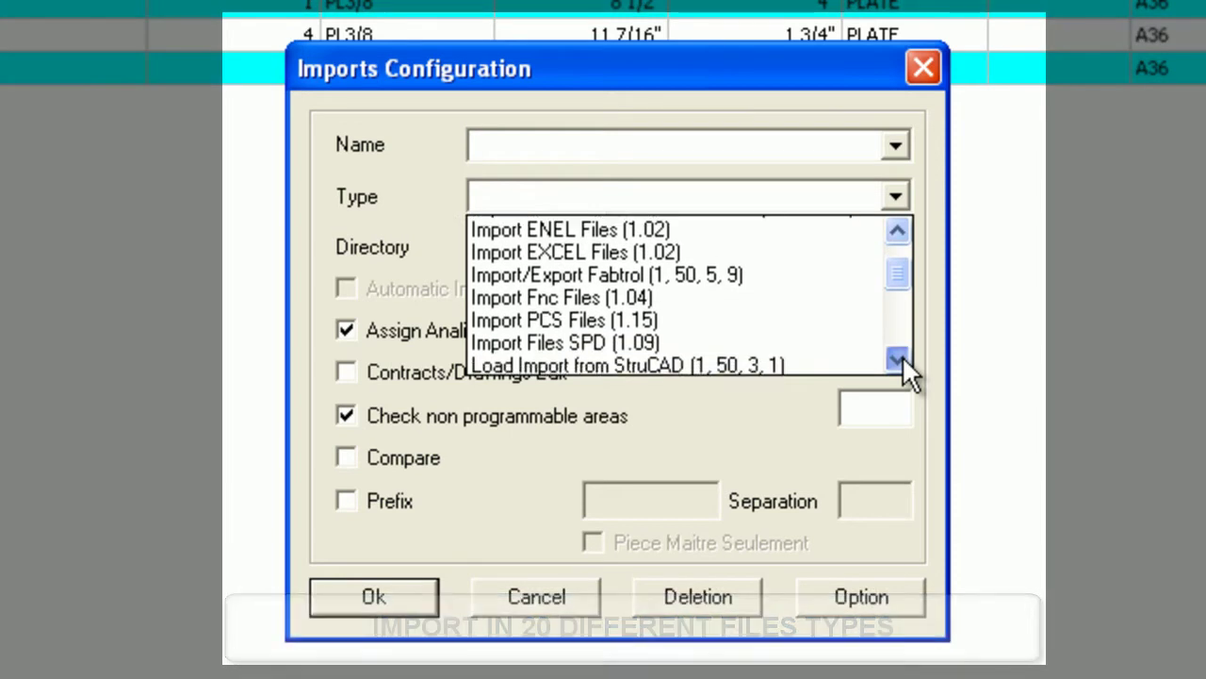
{"action": "scroll", "coordinate": [902, 356], "scroll_direction": "down", "scroll_amount": 3}
{"action": "left_click", "coordinate": [902, 355]}
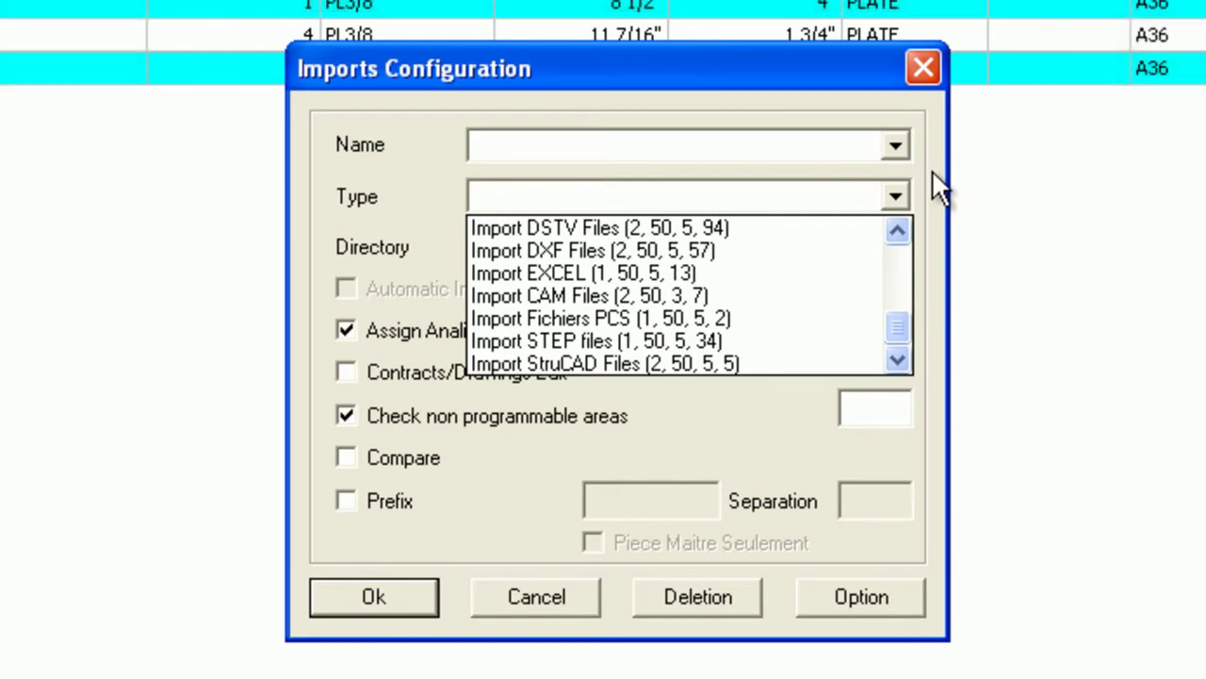
{"action": "left_click", "coordinate": [932, 169]}
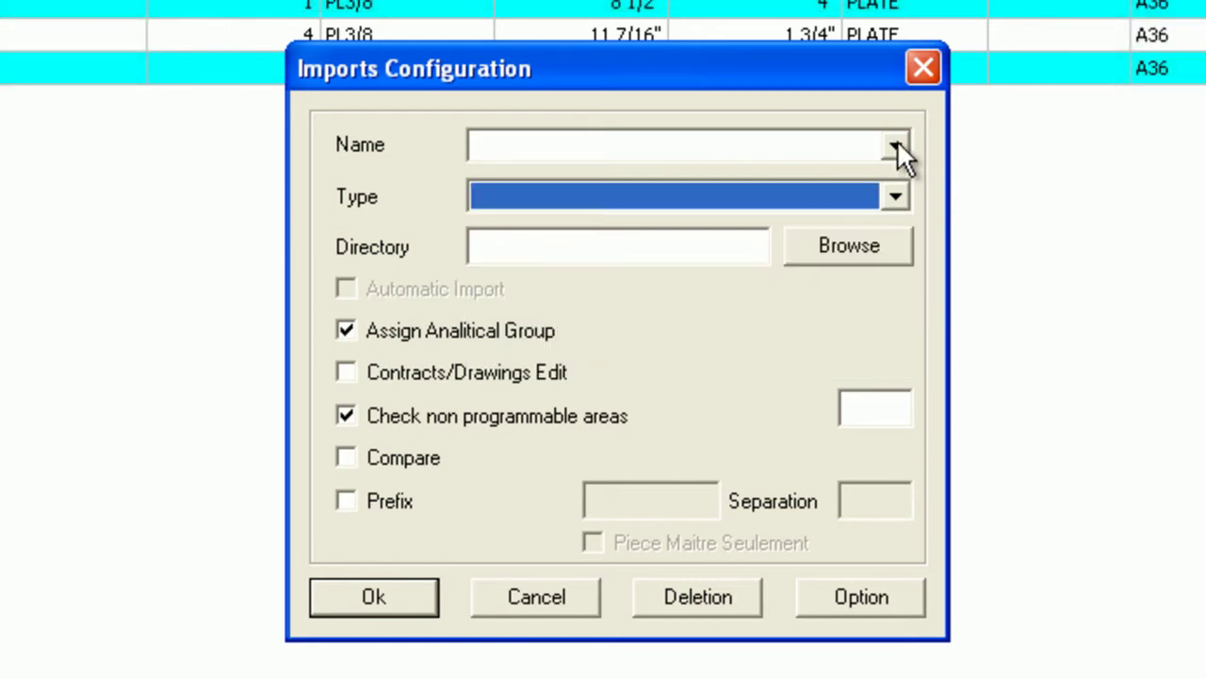
Review the names of the saved import configurations and close the imports configuration without changes
{"action": "left_click", "coordinate": [895, 144]}
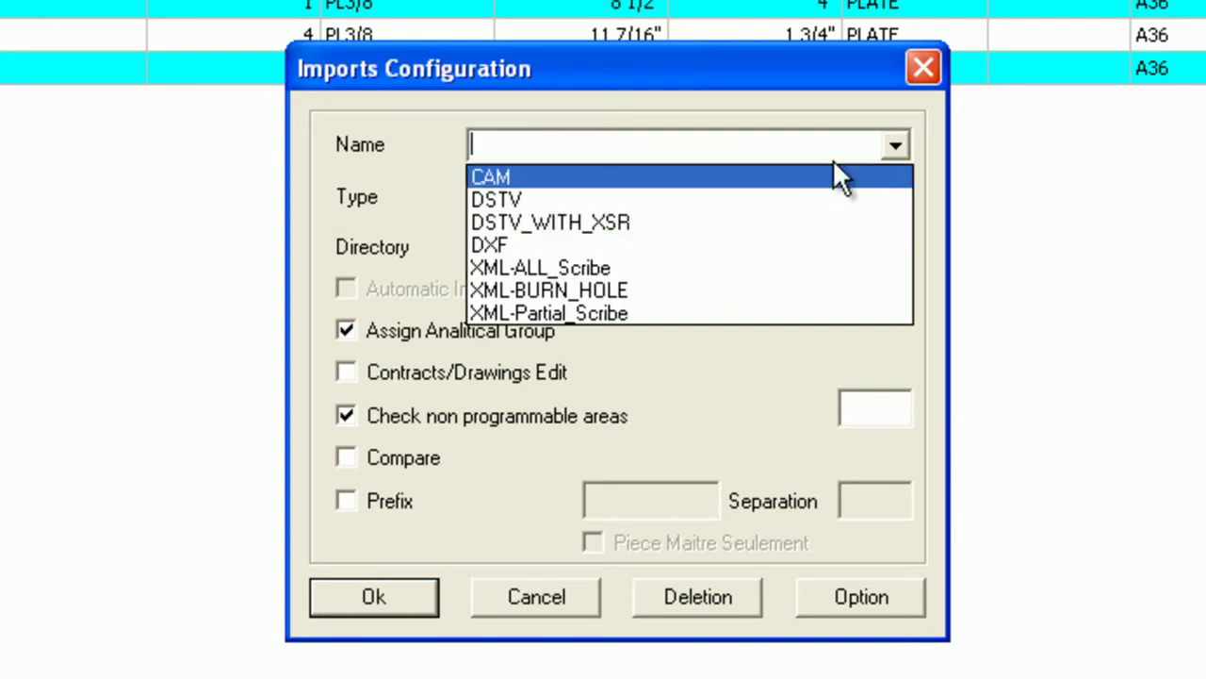
{"action": "left_click", "coordinate": [859, 66]}
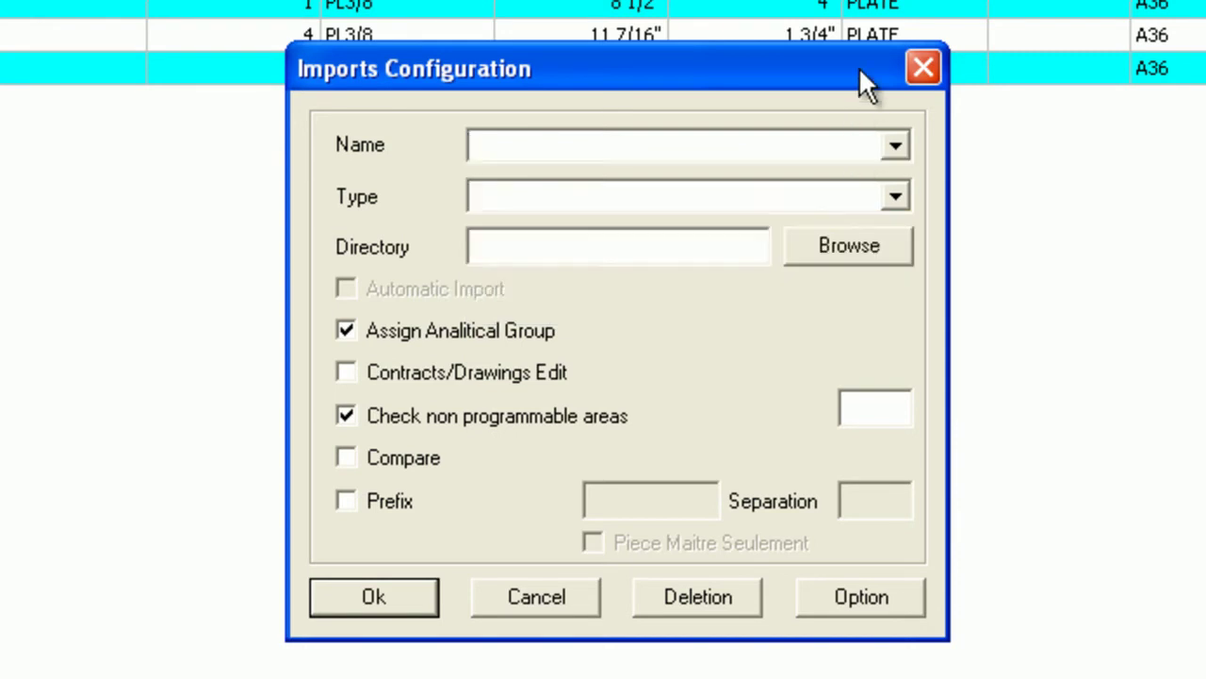
{"action": "left_click", "coordinate": [933, 60]}
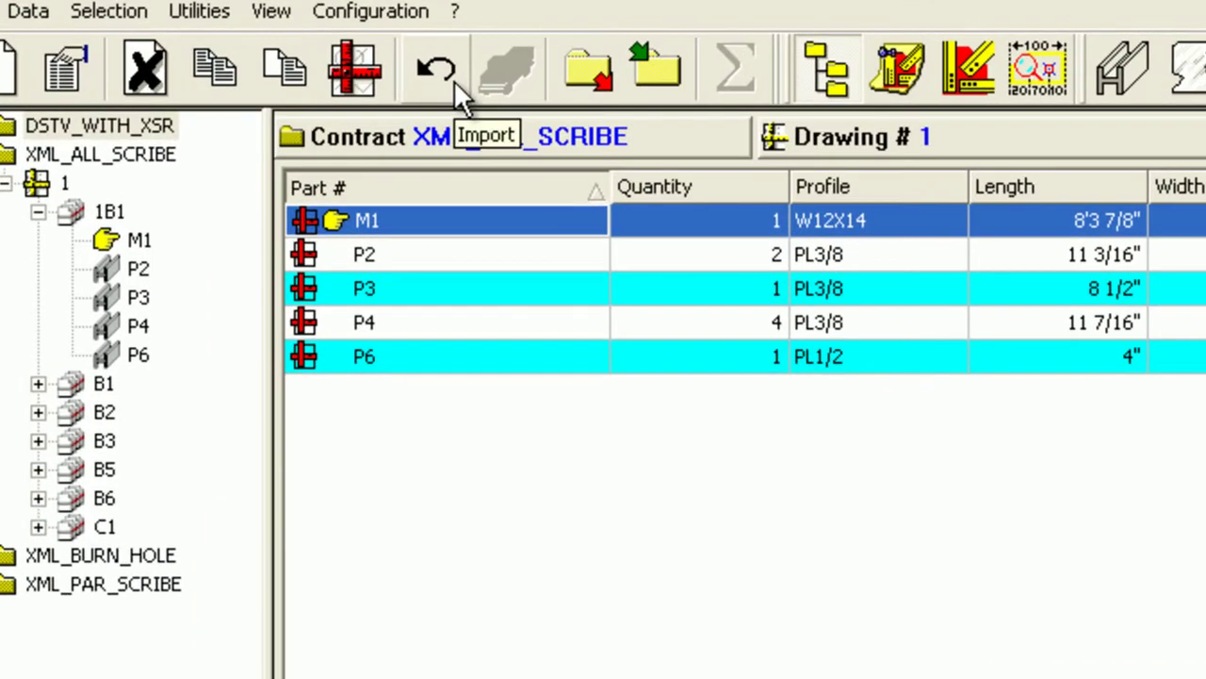
Start an import using the DSTV configuration
{"action": "left_click", "coordinate": [454, 80]}
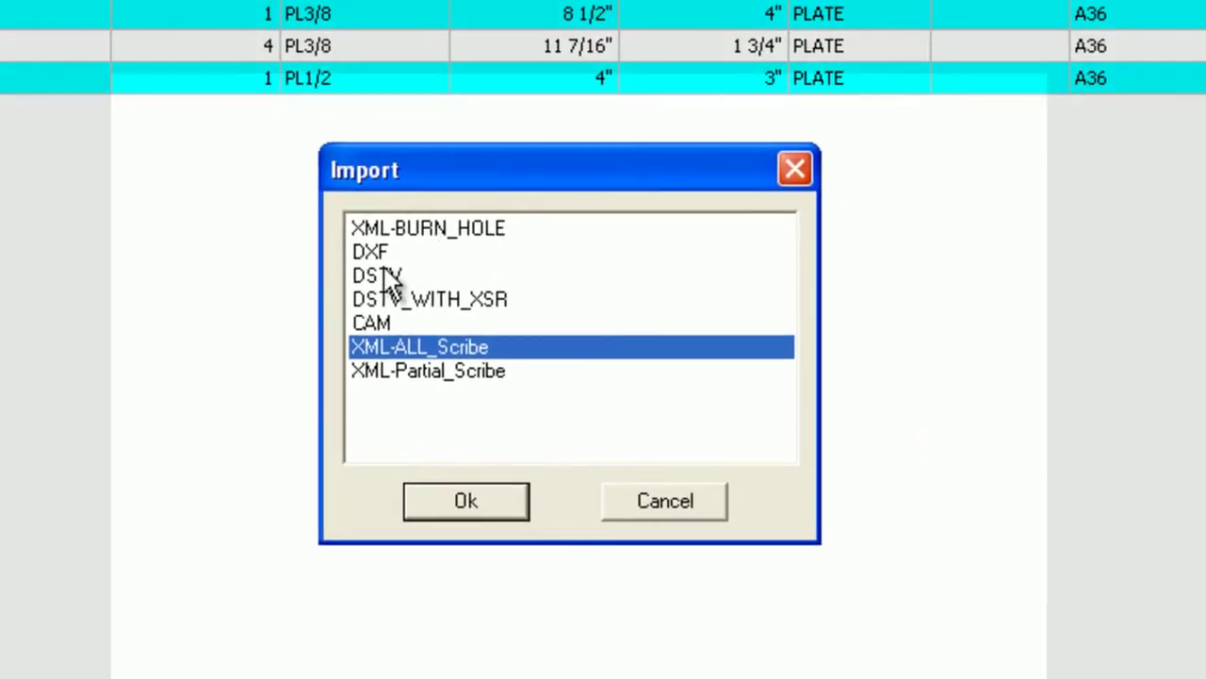
{"action": "left_click", "coordinate": [386, 275]}
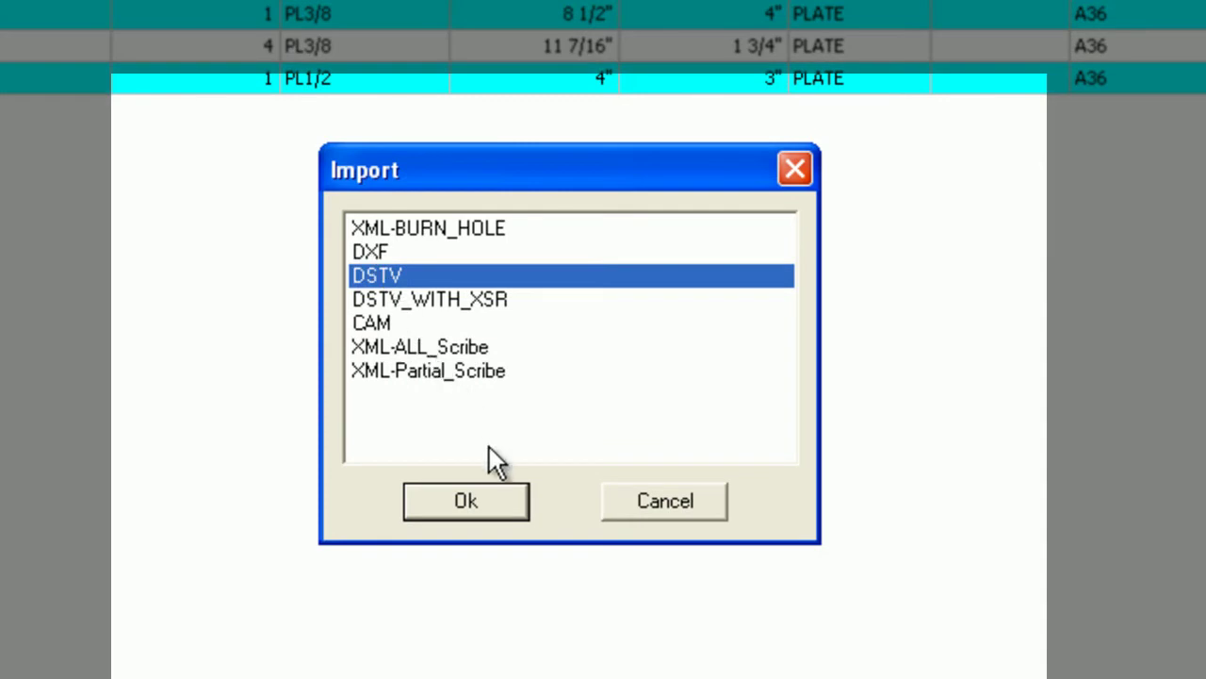
{"action": "left_click", "coordinate": [488, 499]}
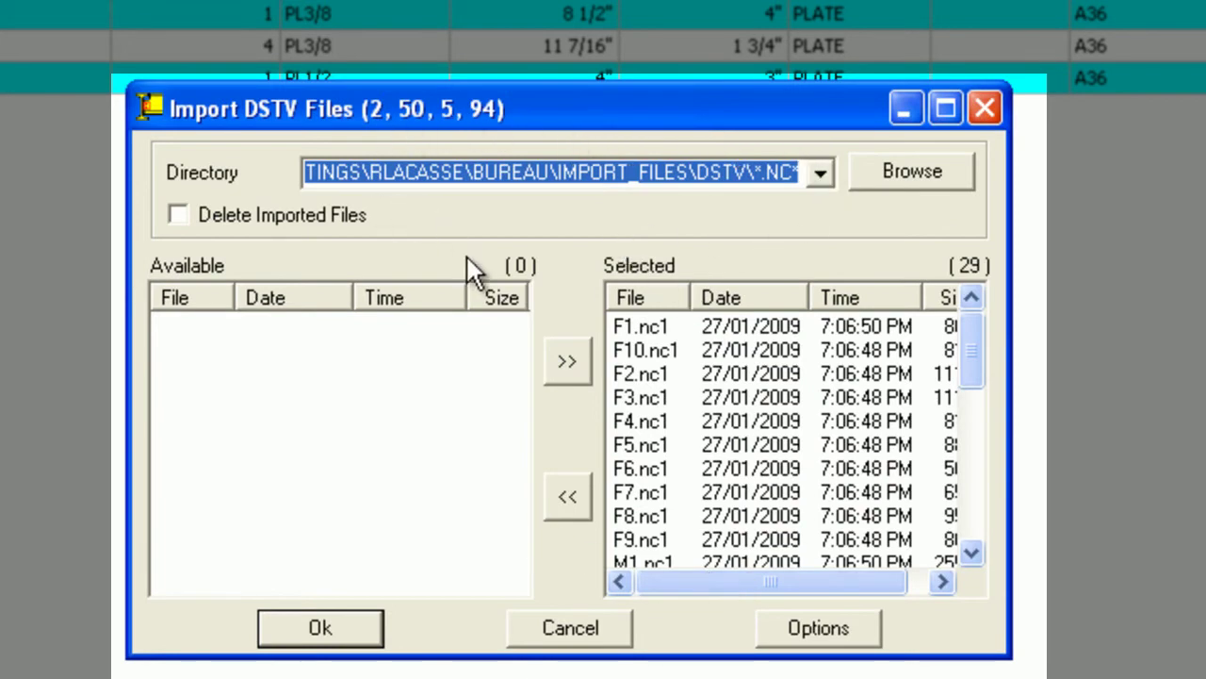
Take files F1.nc1 through F6.nc1 out of the import selection and add them back
{"action": "left_click", "coordinate": [648, 330]}
{"action": "left_click", "coordinate": [669, 468], "text": "shift"}
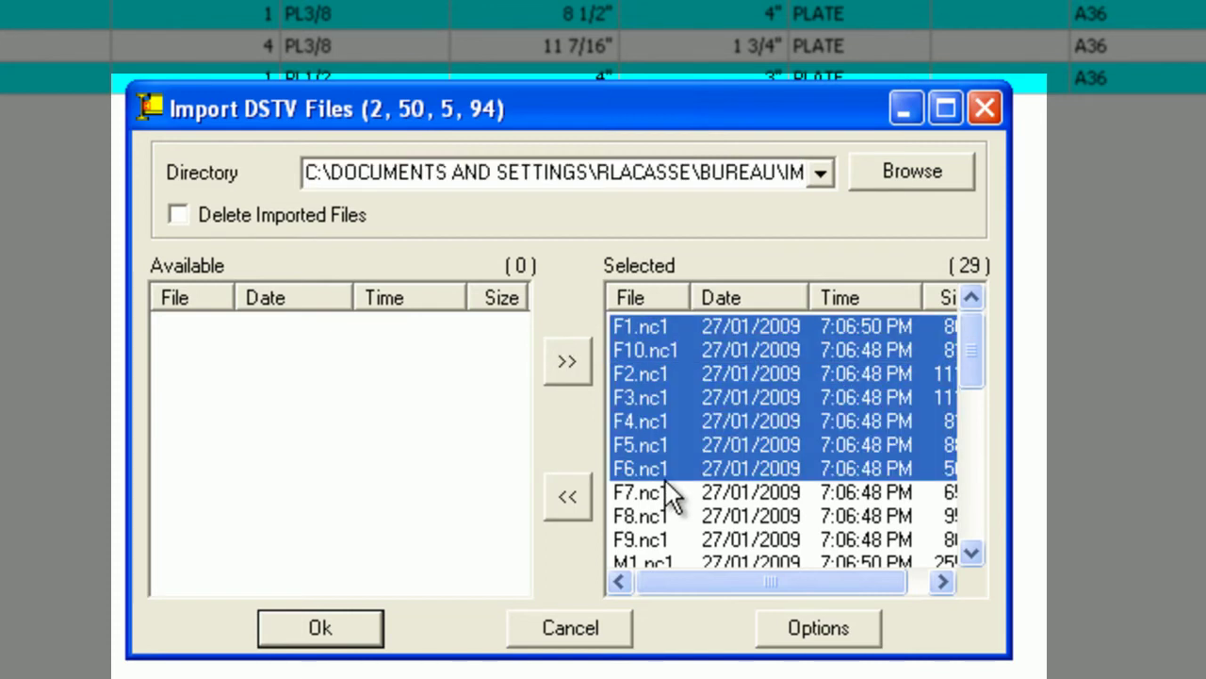
{"action": "left_click", "coordinate": [568, 496]}
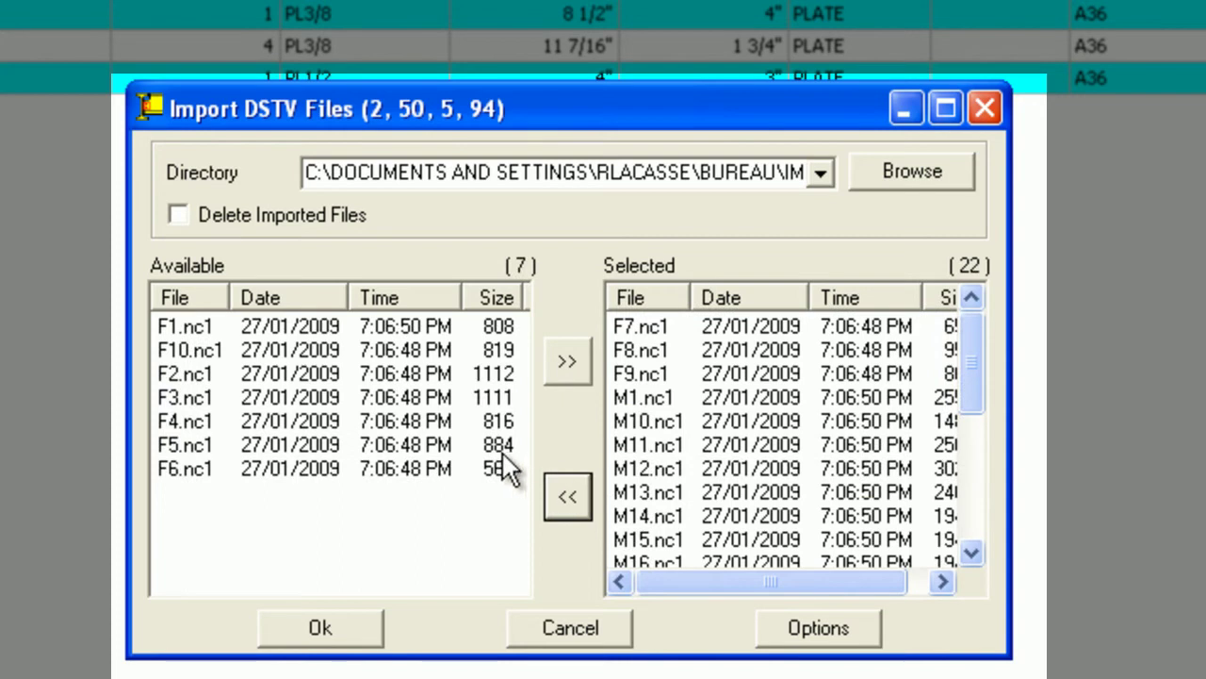
{"action": "left_click", "coordinate": [370, 331]}
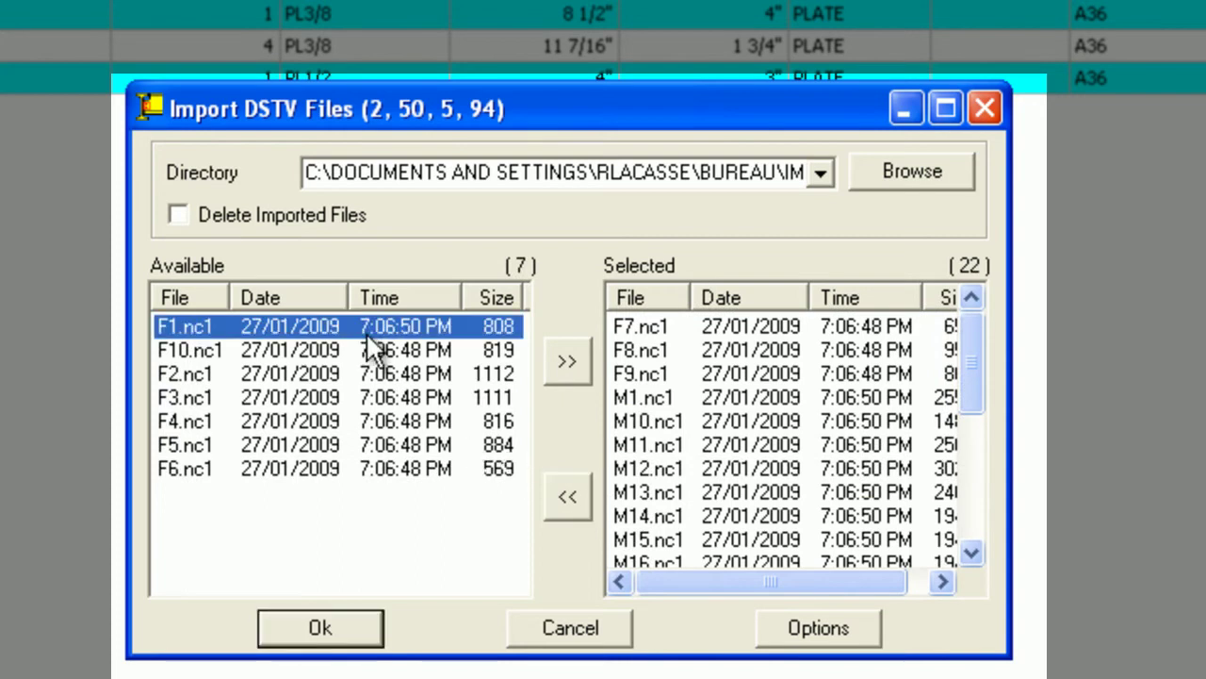
{"action": "left_click", "coordinate": [413, 466], "text": "shift"}
{"action": "left_click", "coordinate": [558, 367]}
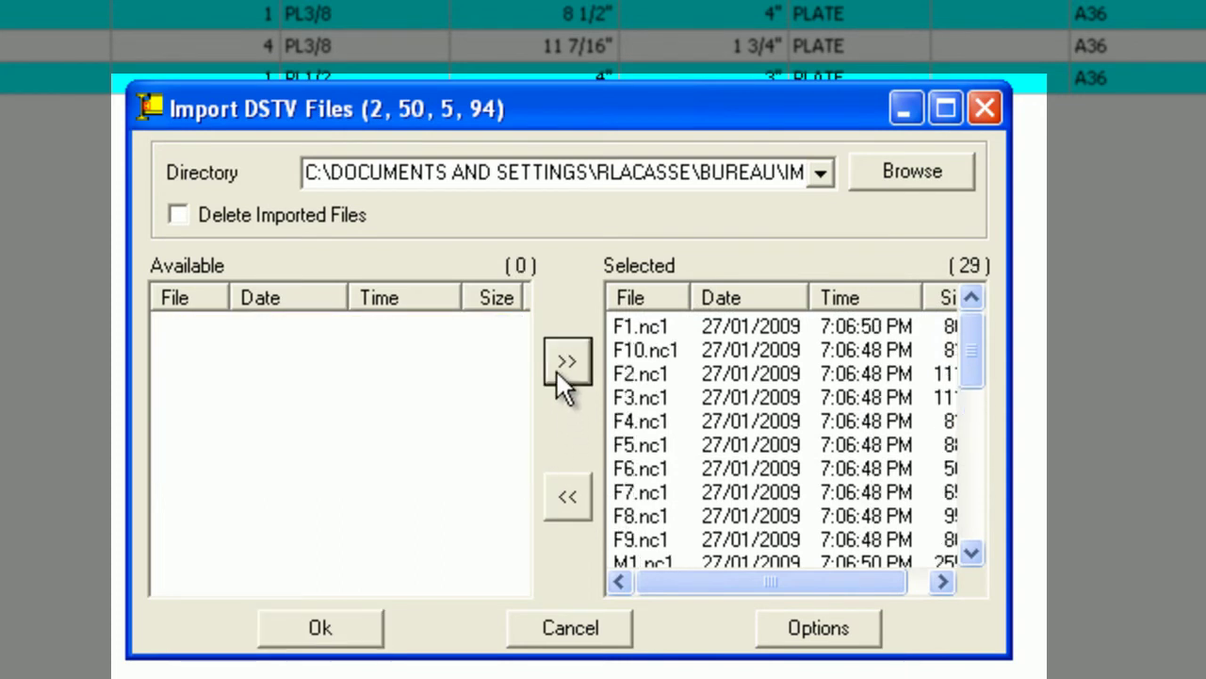
Run the import of the selected DSTV files and set the contract for drawing 2 to DSTVTEST
{"action": "left_click", "coordinate": [359, 627]}
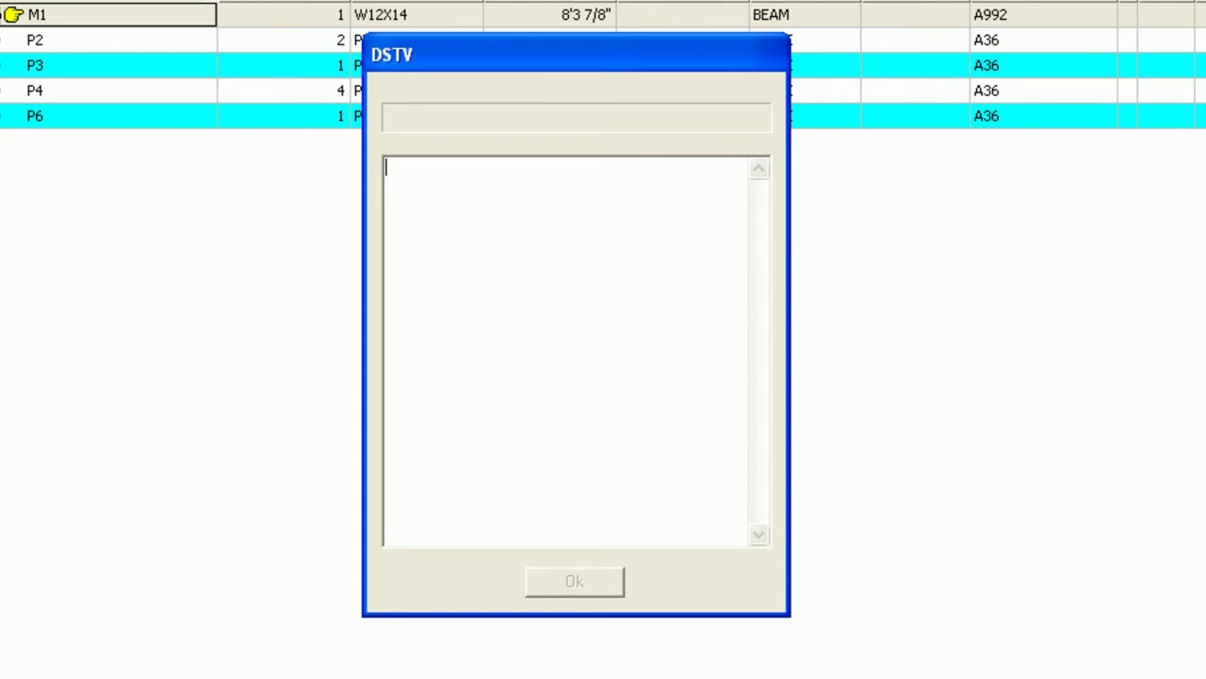
{"action": "left_click", "coordinate": [606, 148]}
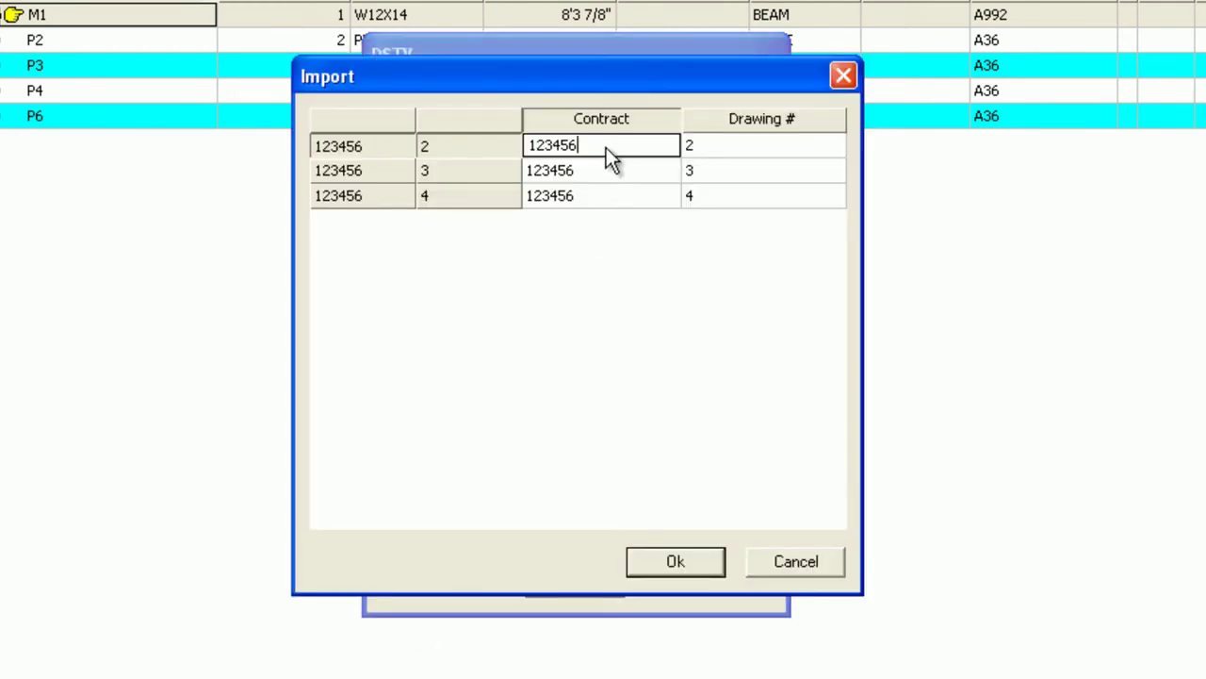
{"action": "double_click", "coordinate": [578, 148]}
{"action": "type", "text": "DSTVTEST"}
Copy the contract name DSTVTEST to drawings 3 and 4, complete the import, and close its report
{"action": "double_click", "coordinate": [594, 149]}
{"action": "key", "text": "ctrl+c"}
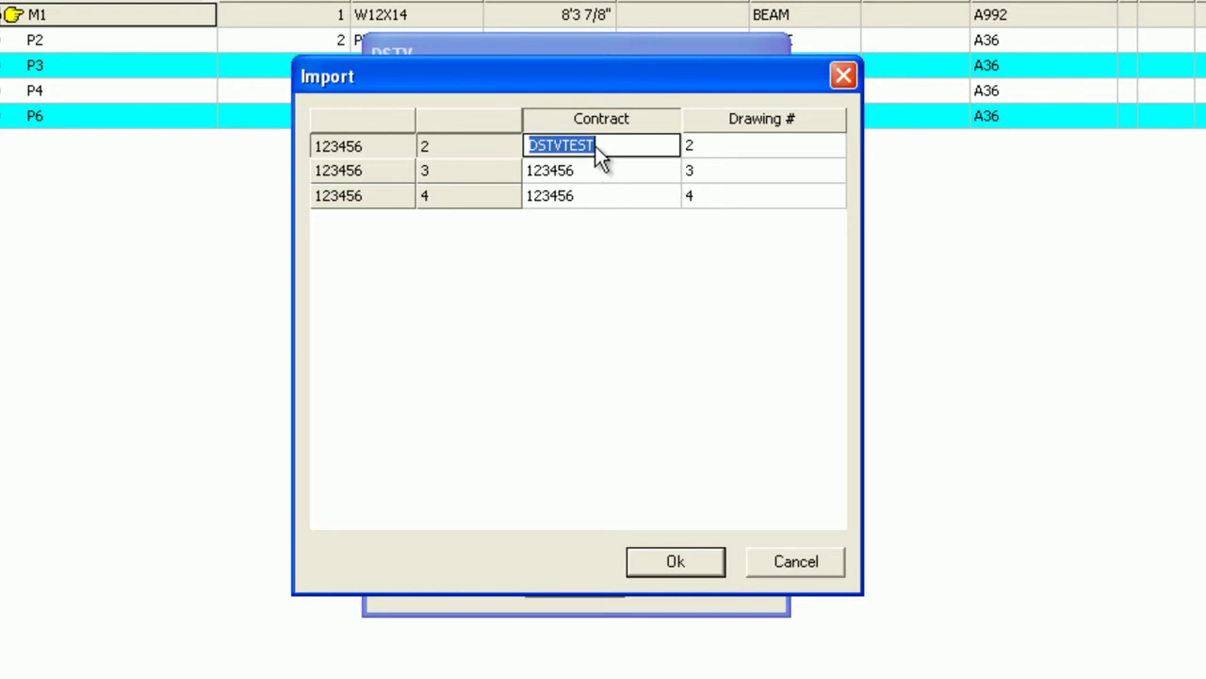
{"action": "left_click", "coordinate": [595, 175]}
{"action": "key", "text": "ctrl+v"}
{"action": "left_click", "coordinate": [595, 198]}
{"action": "key", "text": "ctrl+v"}
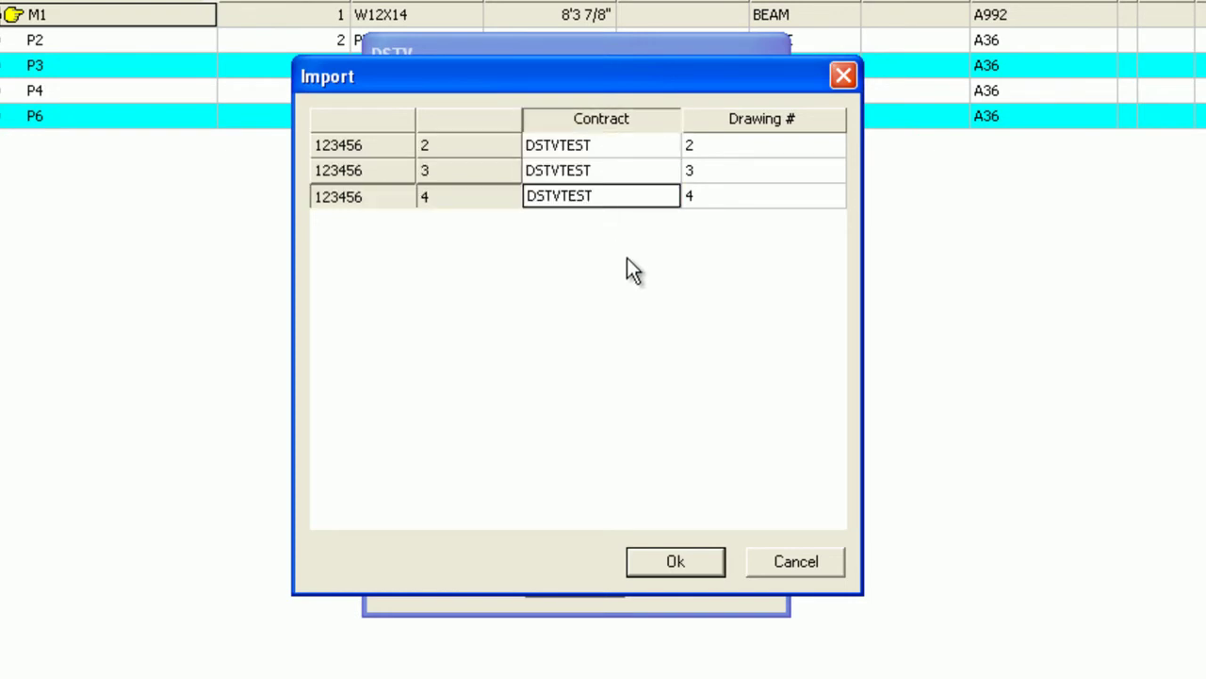
{"action": "left_click", "coordinate": [694, 560]}
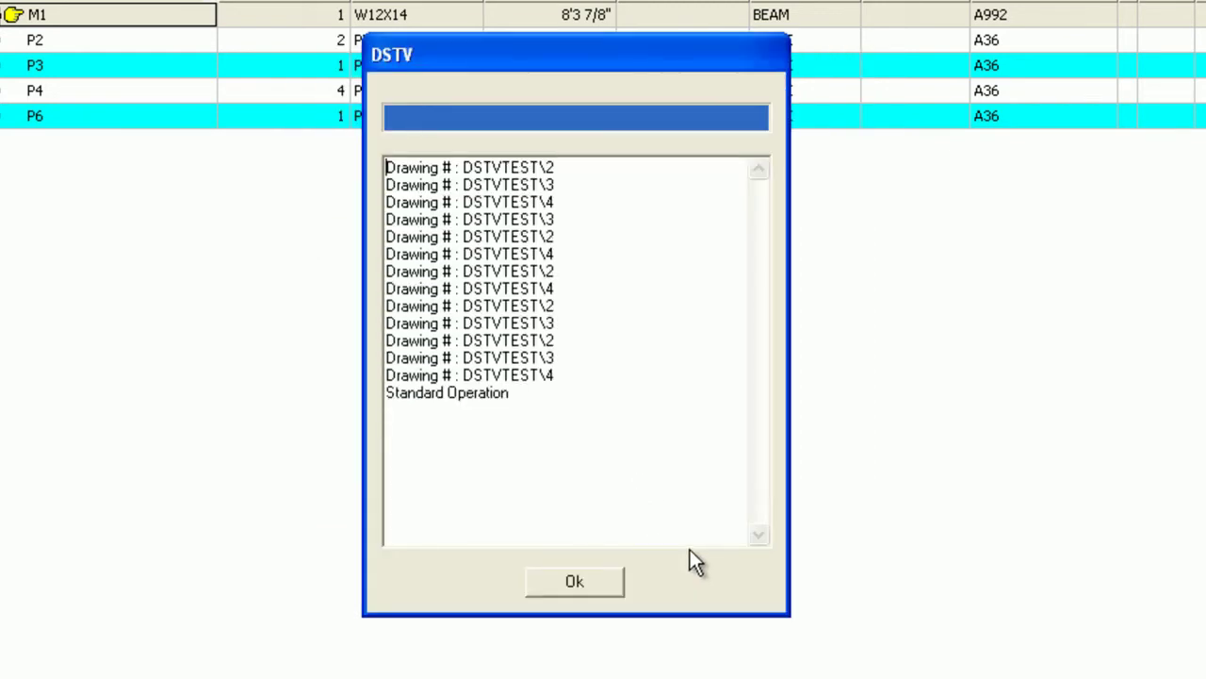
{"action": "left_click", "coordinate": [600, 578]}
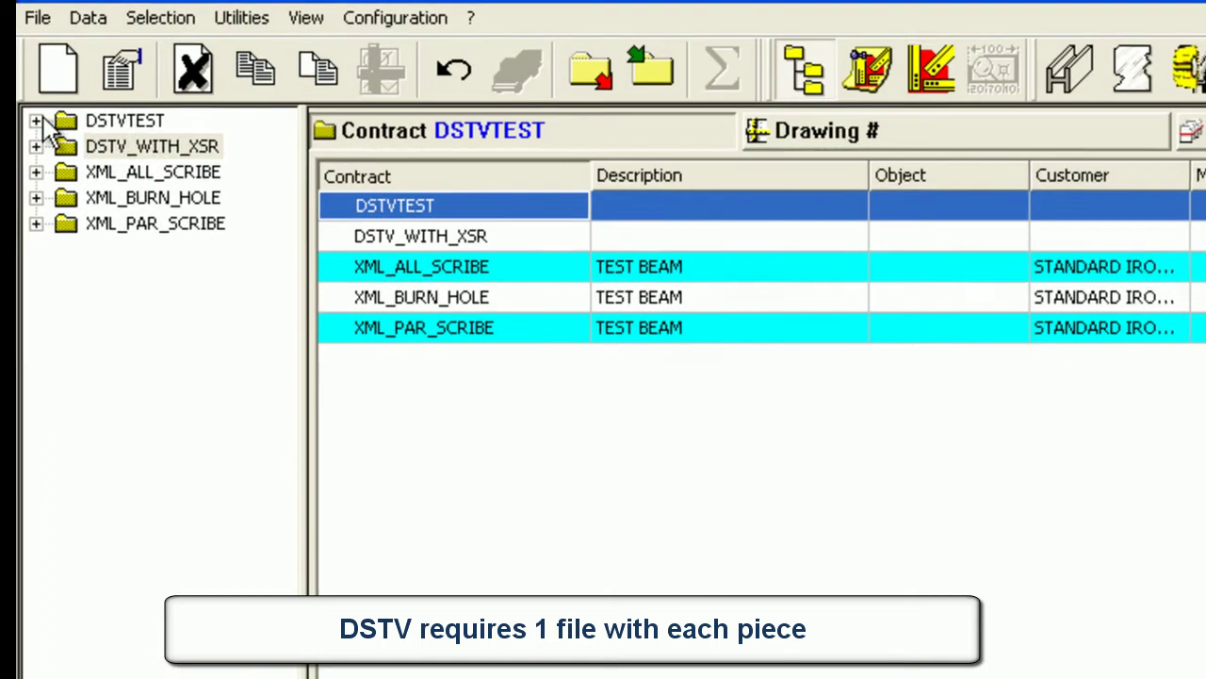
Expand the DSTVTEST contract and drawing 2 to examine the parts in assemblies F1, M10 and M13
{"action": "left_click", "coordinate": [35, 121]}
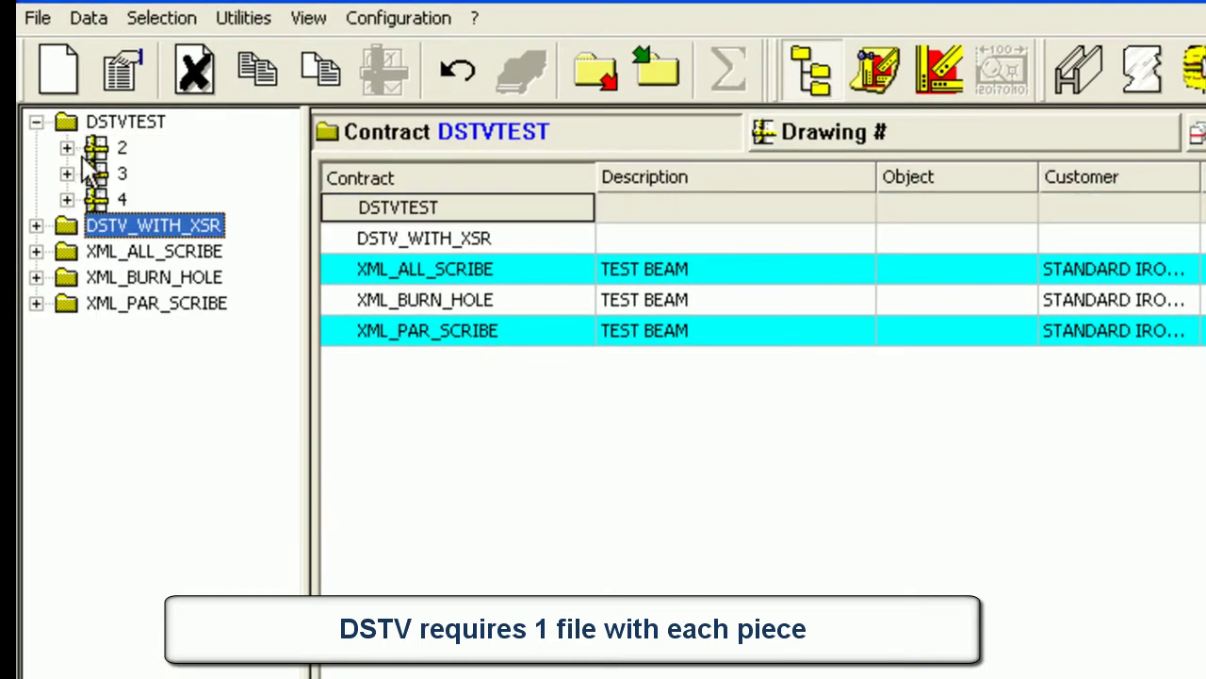
{"action": "left_click", "coordinate": [66, 147]}
{"action": "left_click", "coordinate": [97, 173]}
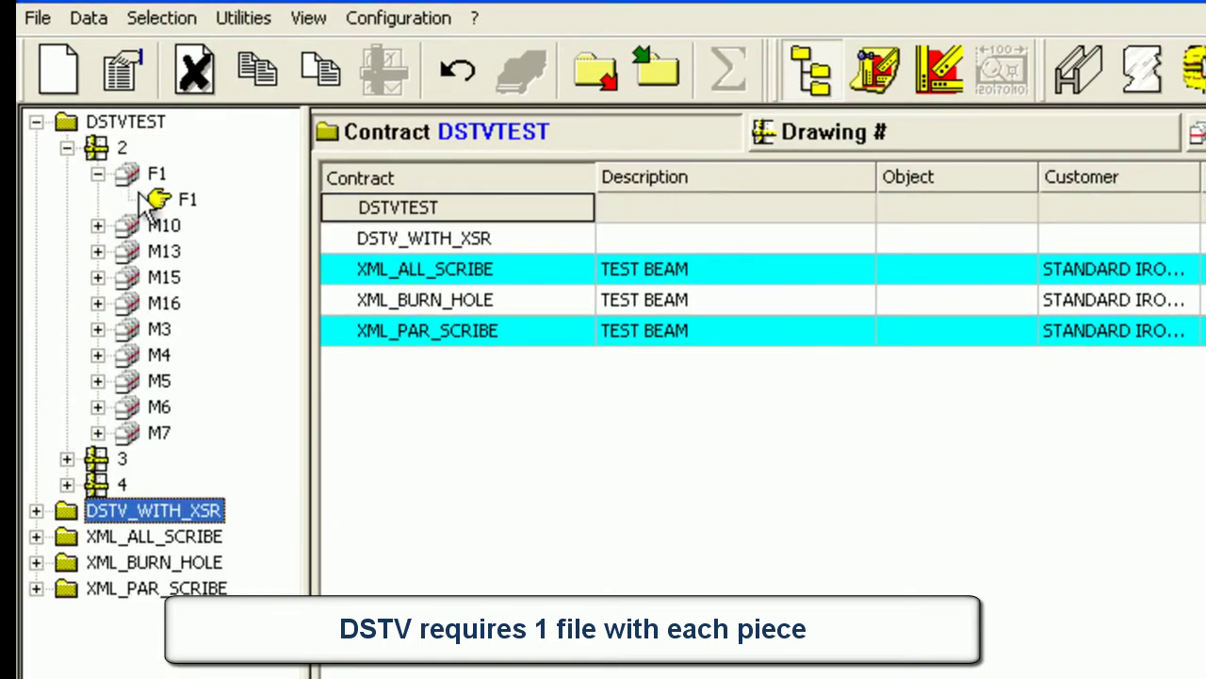
{"action": "left_click", "coordinate": [97, 226]}
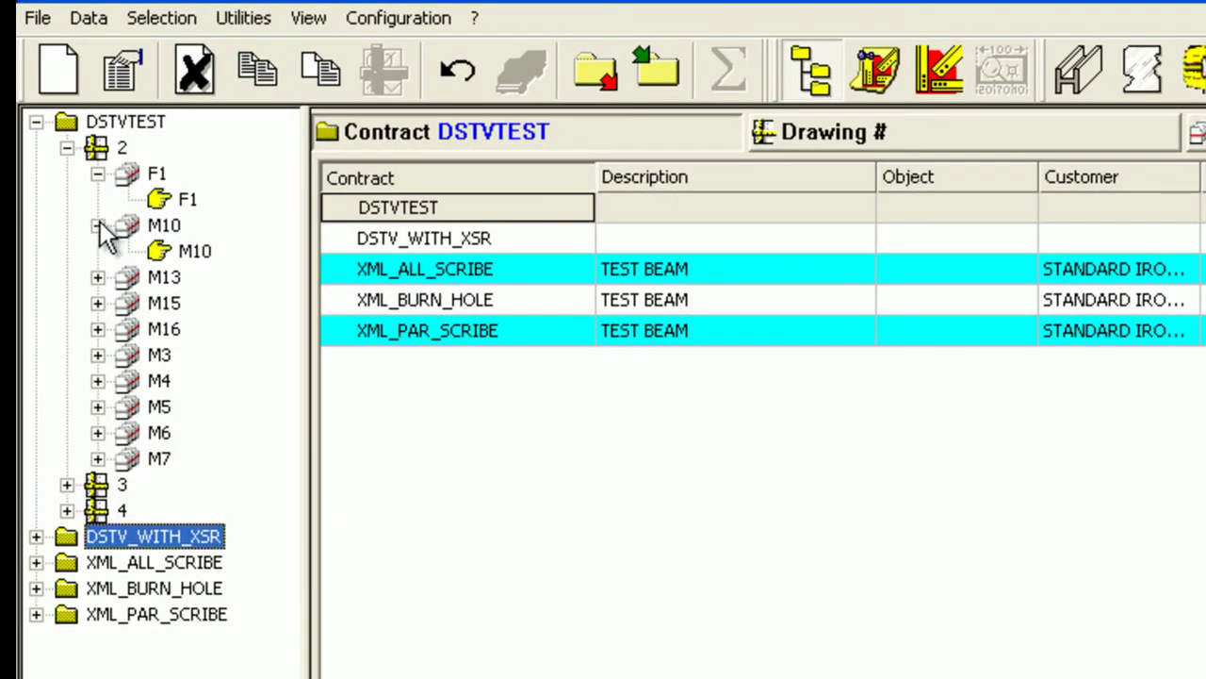
{"action": "left_click", "coordinate": [97, 277]}
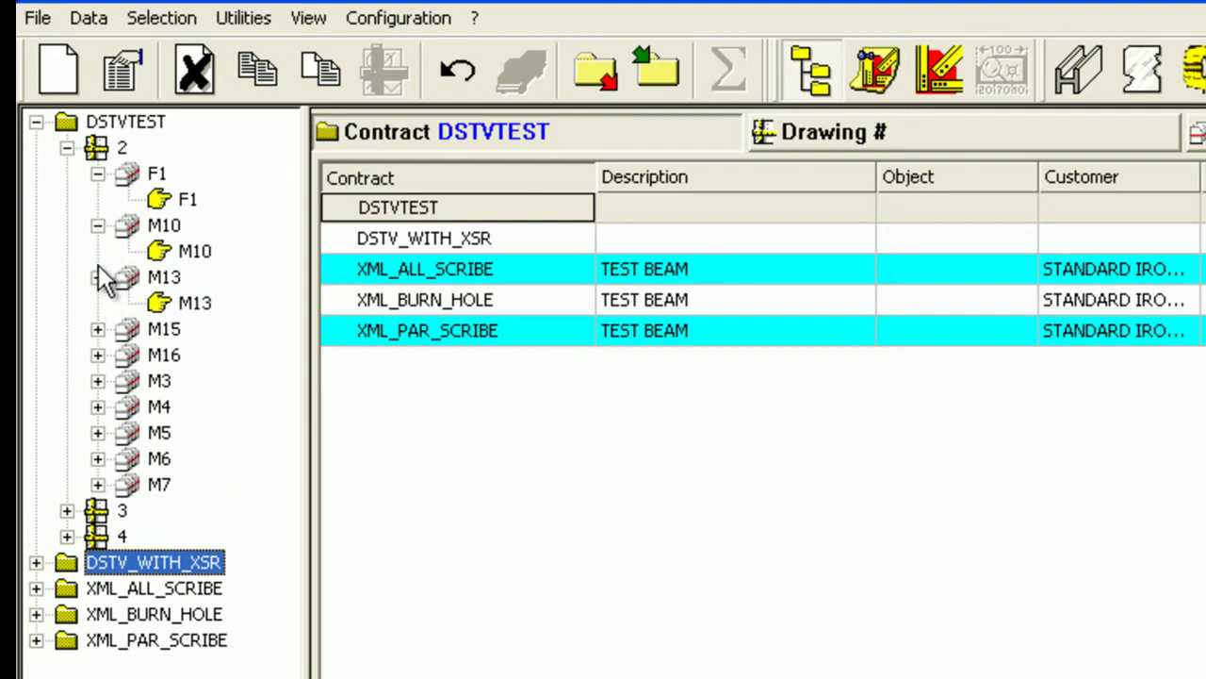
Collapse the expanded assemblies, drawing 2 and the DSTVTEST contract in the project tree
{"action": "left_click", "coordinate": [97, 277]}
{"action": "left_click", "coordinate": [97, 225]}
{"action": "left_click", "coordinate": [97, 174]}
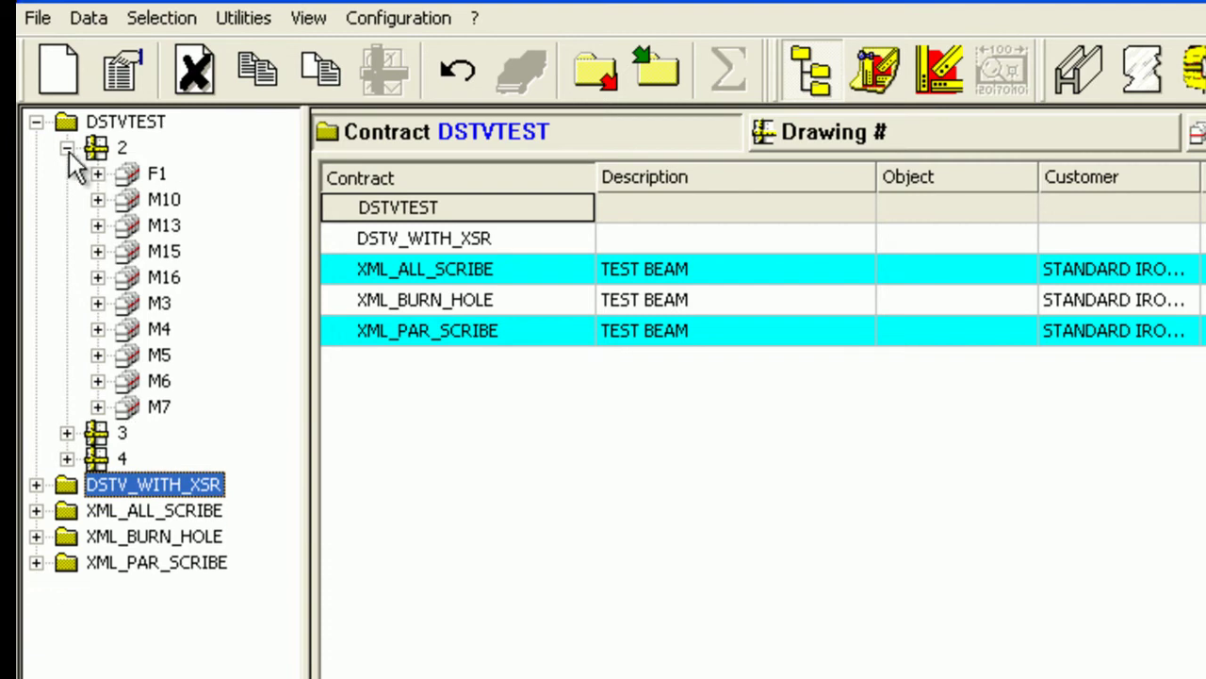
{"action": "left_click", "coordinate": [67, 148]}
{"action": "left_click", "coordinate": [35, 123]}
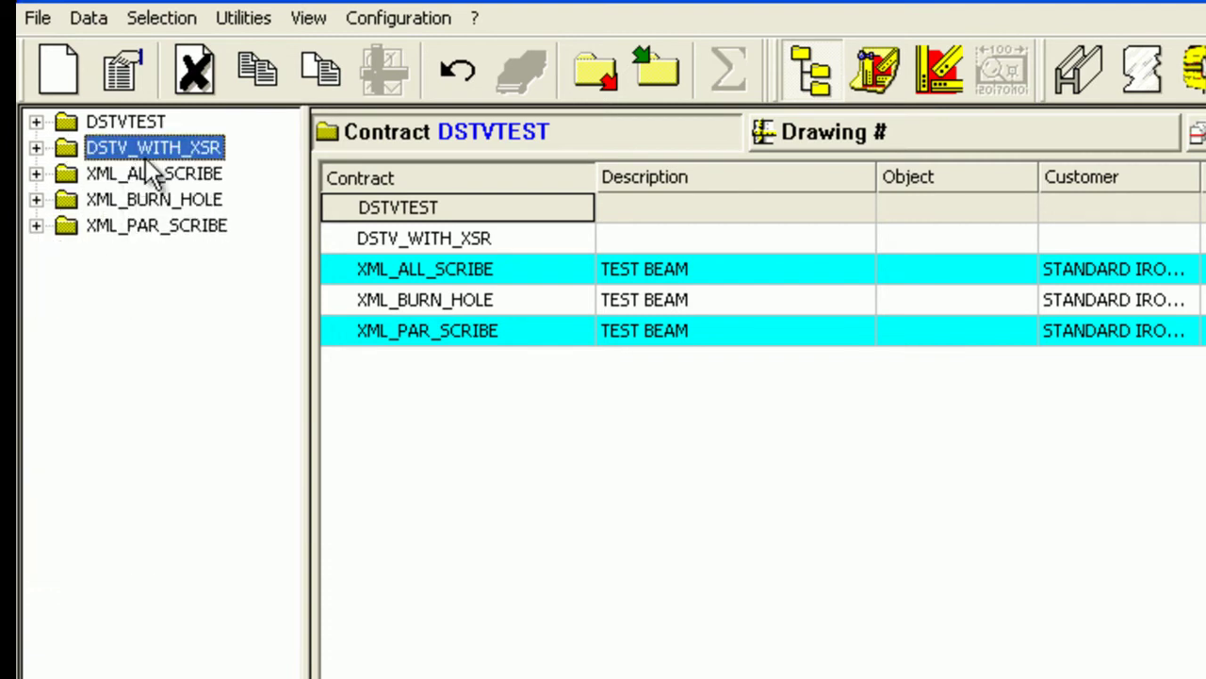
Expand contract DSTV_WITH_XSR and drawing 1 to examine the parts in assemblies B1, B2 and B3, and collapse the contract
{"action": "left_click", "coordinate": [36, 149]}
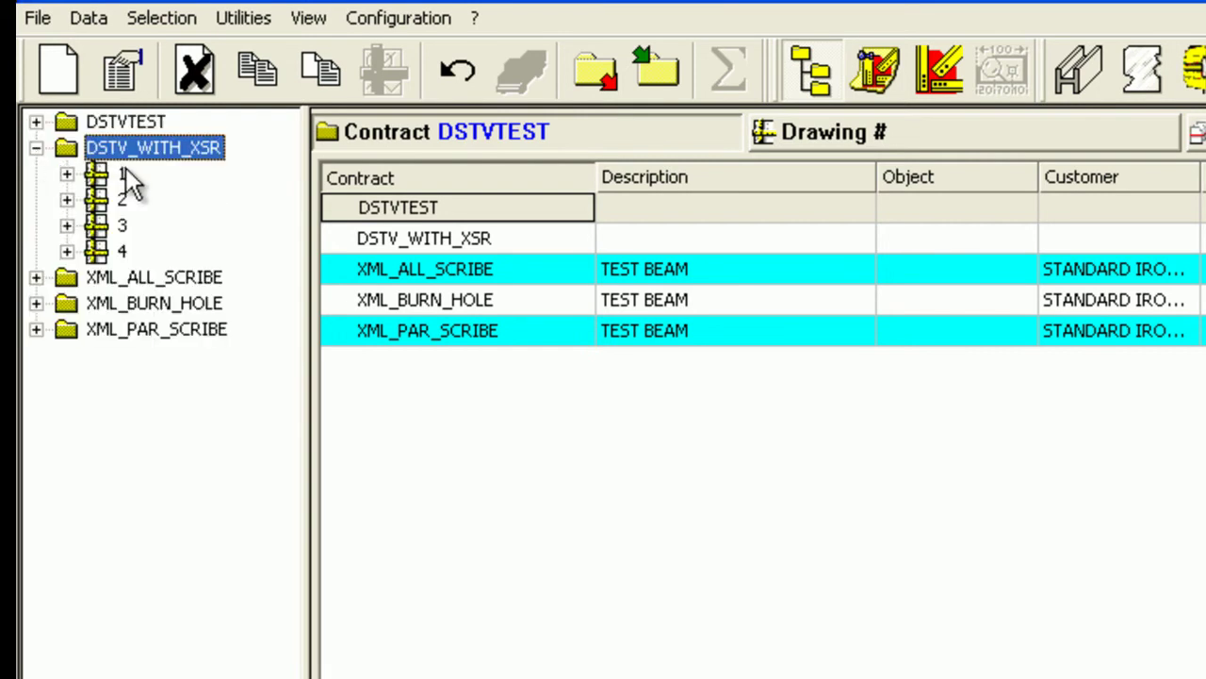
{"action": "left_click", "coordinate": [67, 175]}
{"action": "left_click", "coordinate": [98, 199]}
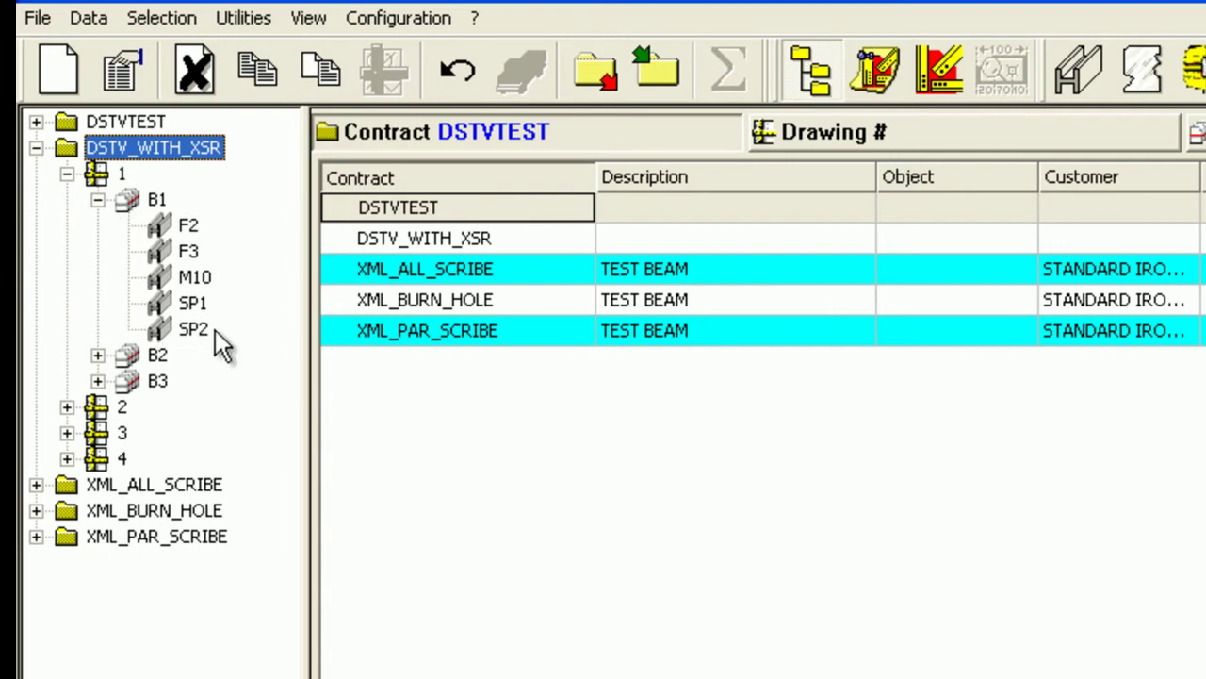
{"action": "left_click", "coordinate": [98, 356]}
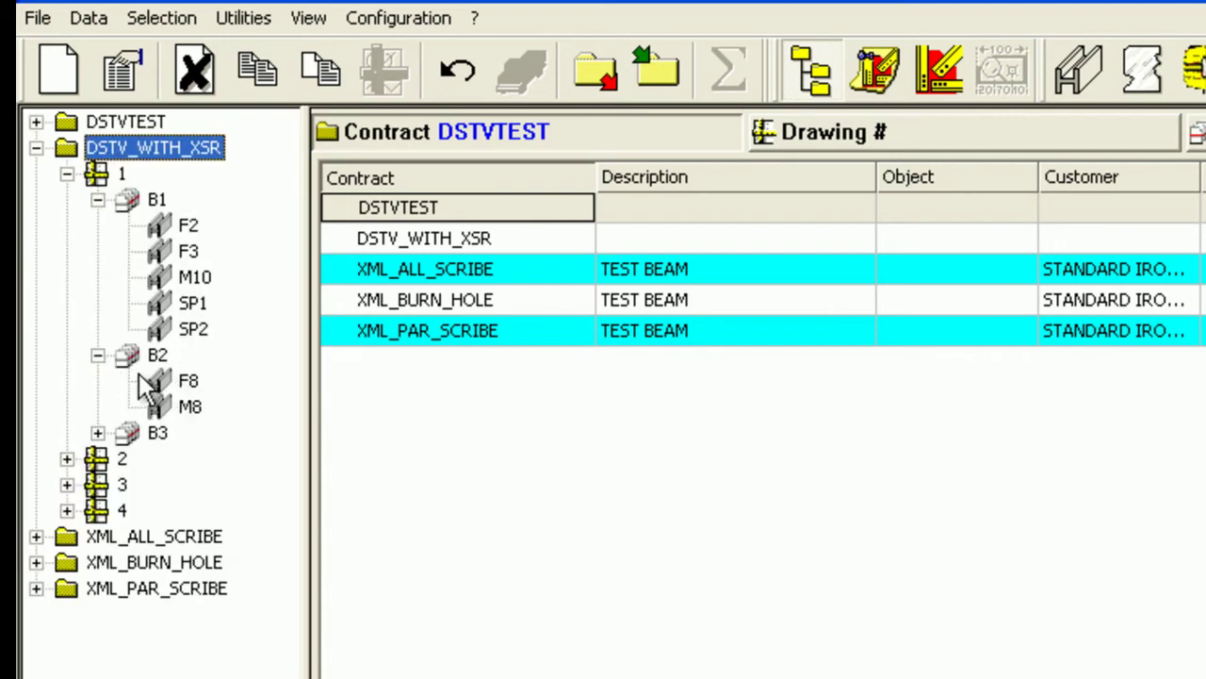
{"action": "left_click", "coordinate": [98, 433]}
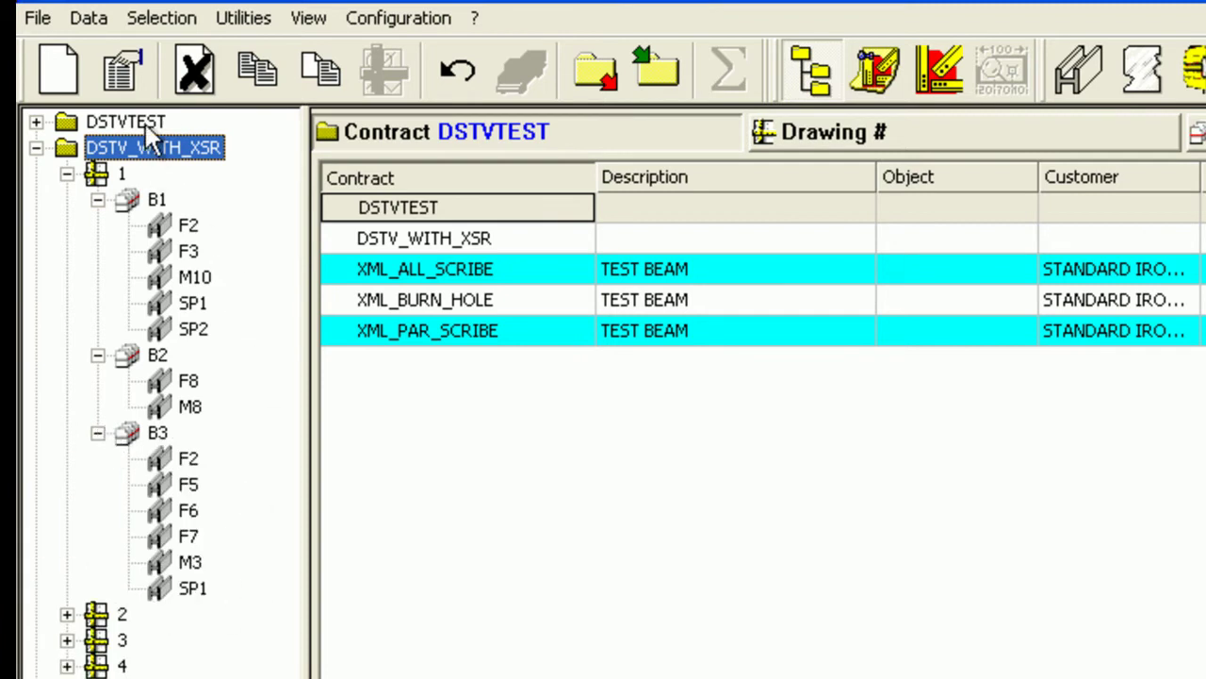
{"action": "left_click", "coordinate": [35, 149]}
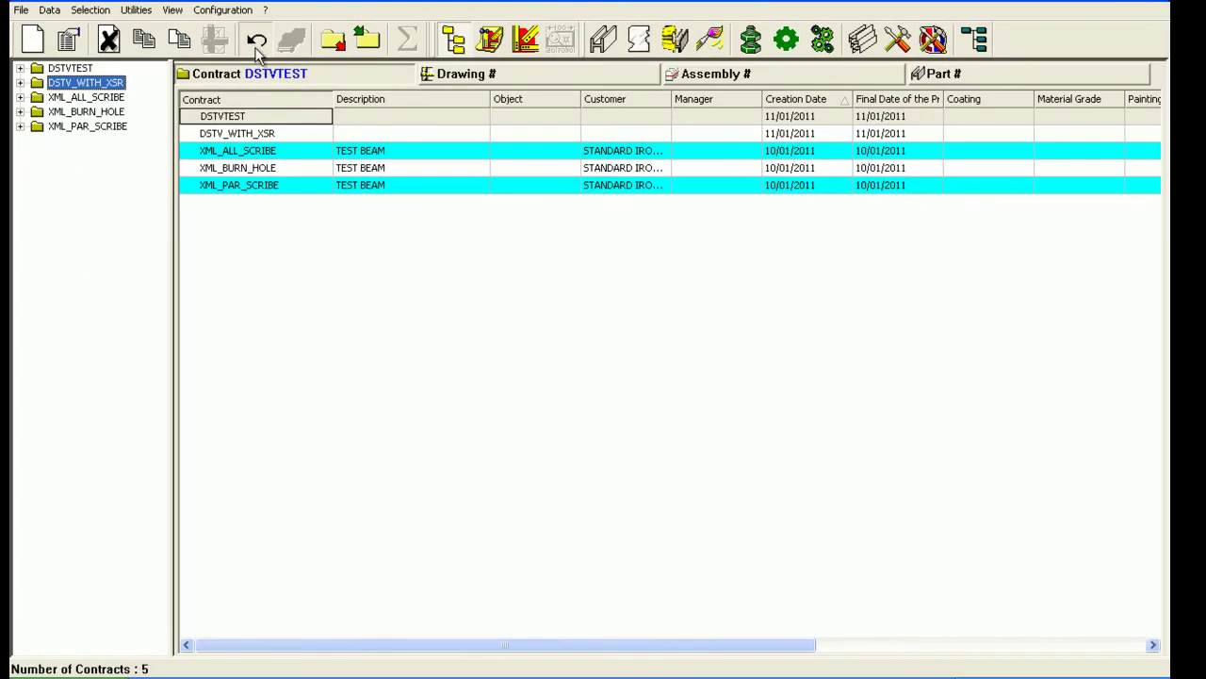
Open the XML-ALL_Scribe import to examine its file selection, and cancel it without importing
{"action": "left_click", "coordinate": [256, 42]}
{"action": "left_click", "coordinate": [504, 329]}
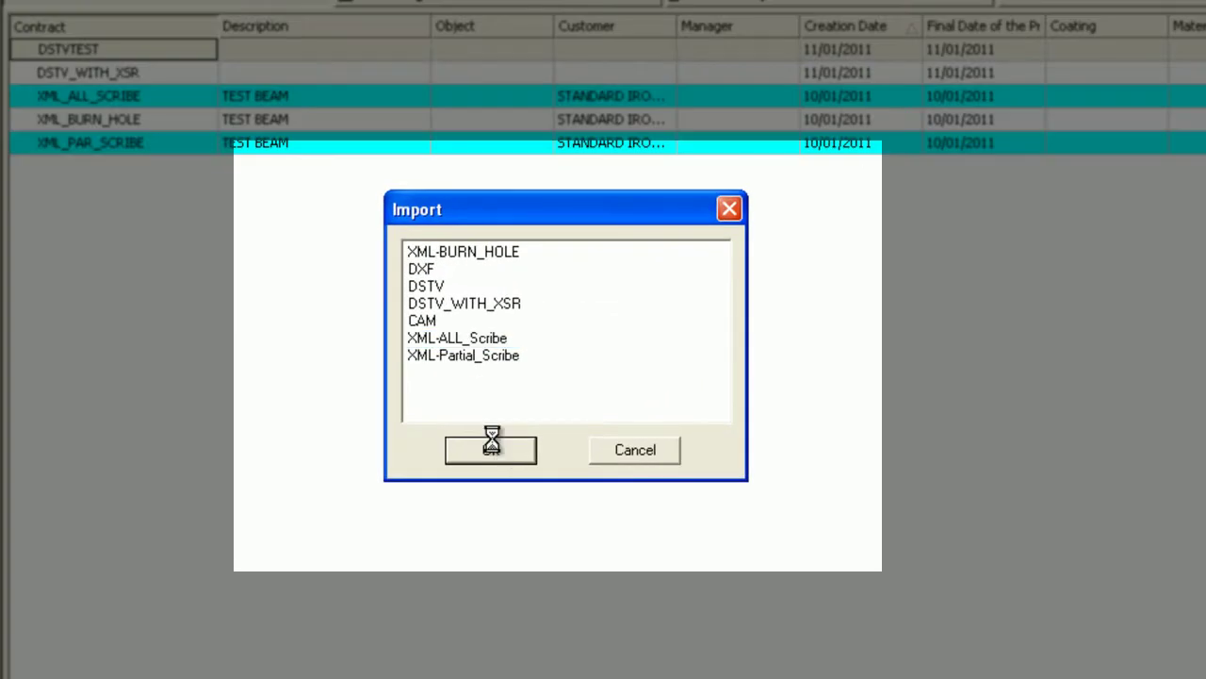
{"action": "left_click", "coordinate": [495, 452]}
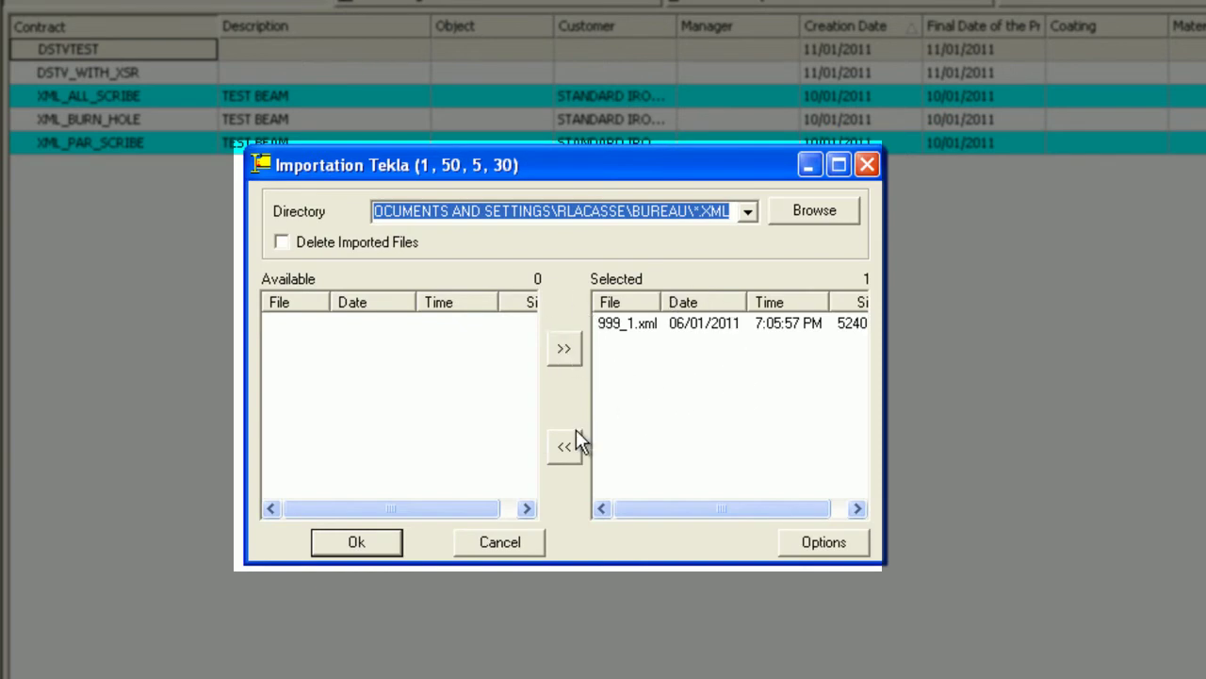
{"action": "left_click", "coordinate": [510, 538]}
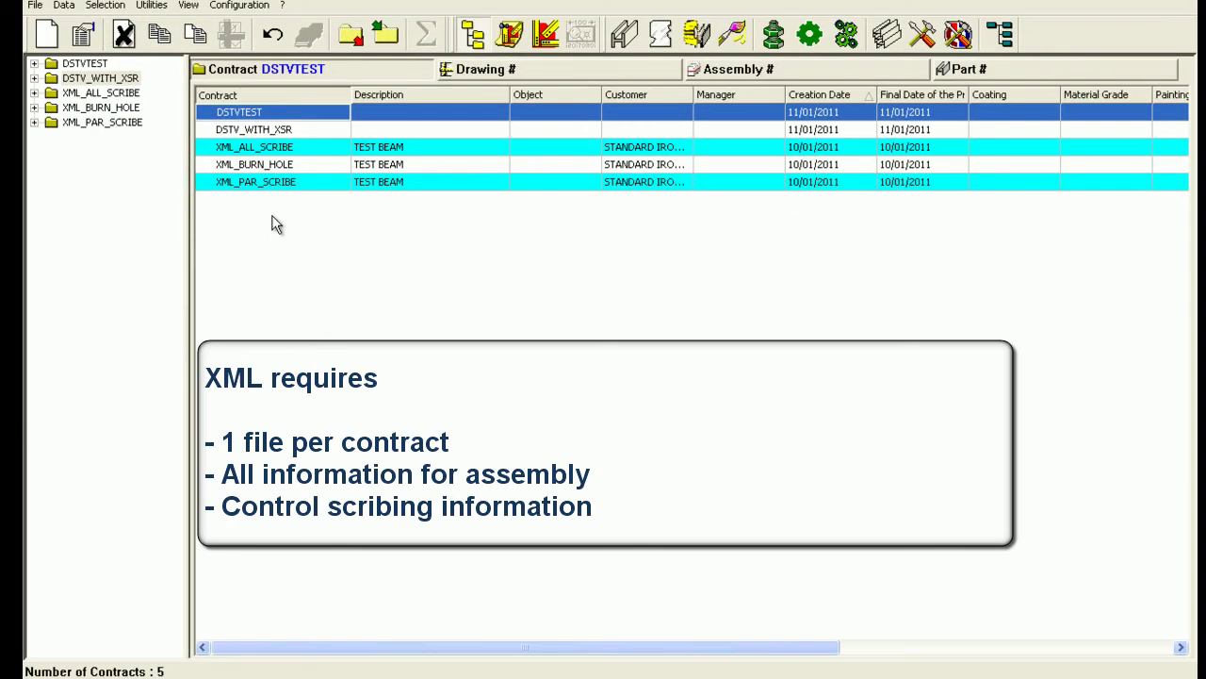
Open the import parameters of the XML-ALL_Scribe configuration and examine the general, scribing and position settings
{"action": "left_click", "coordinate": [238, 5]}
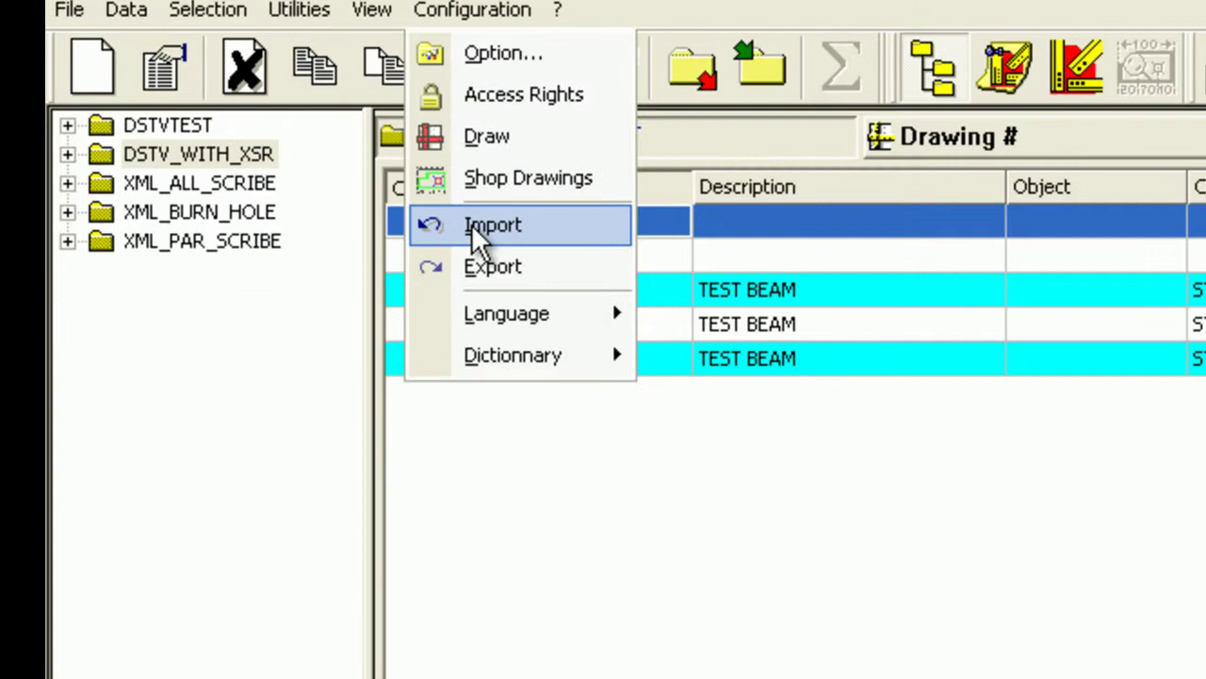
{"action": "left_click", "coordinate": [243, 117]}
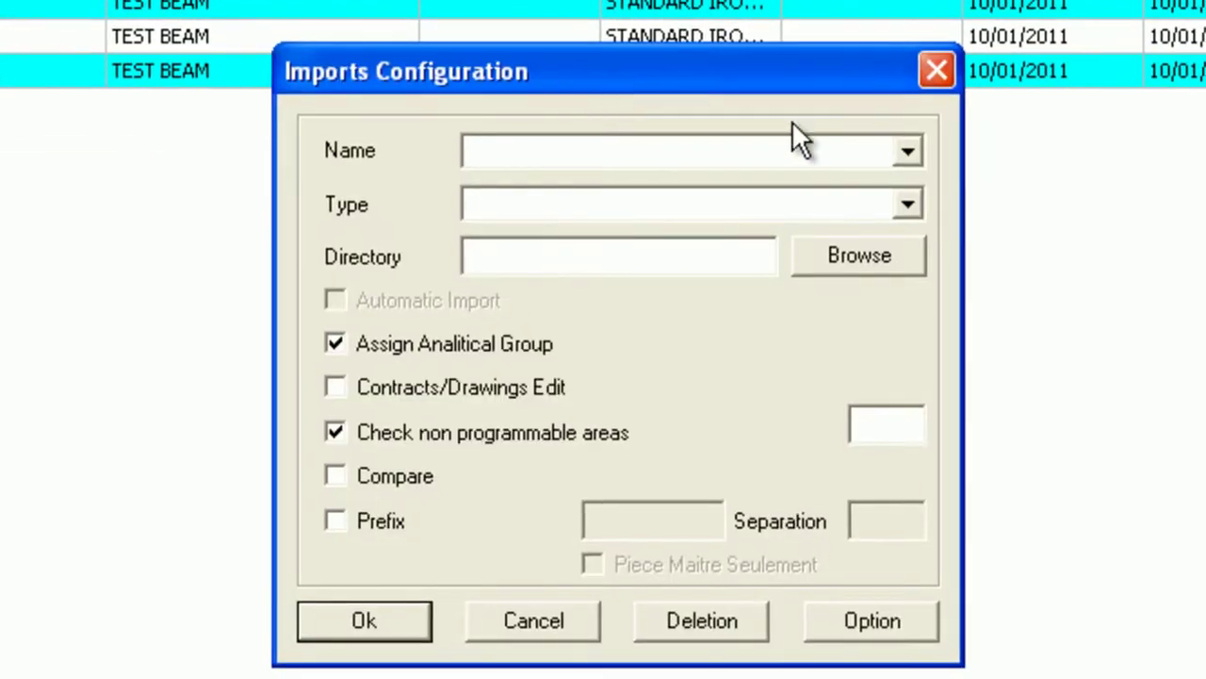
{"action": "left_click", "coordinate": [905, 155]}
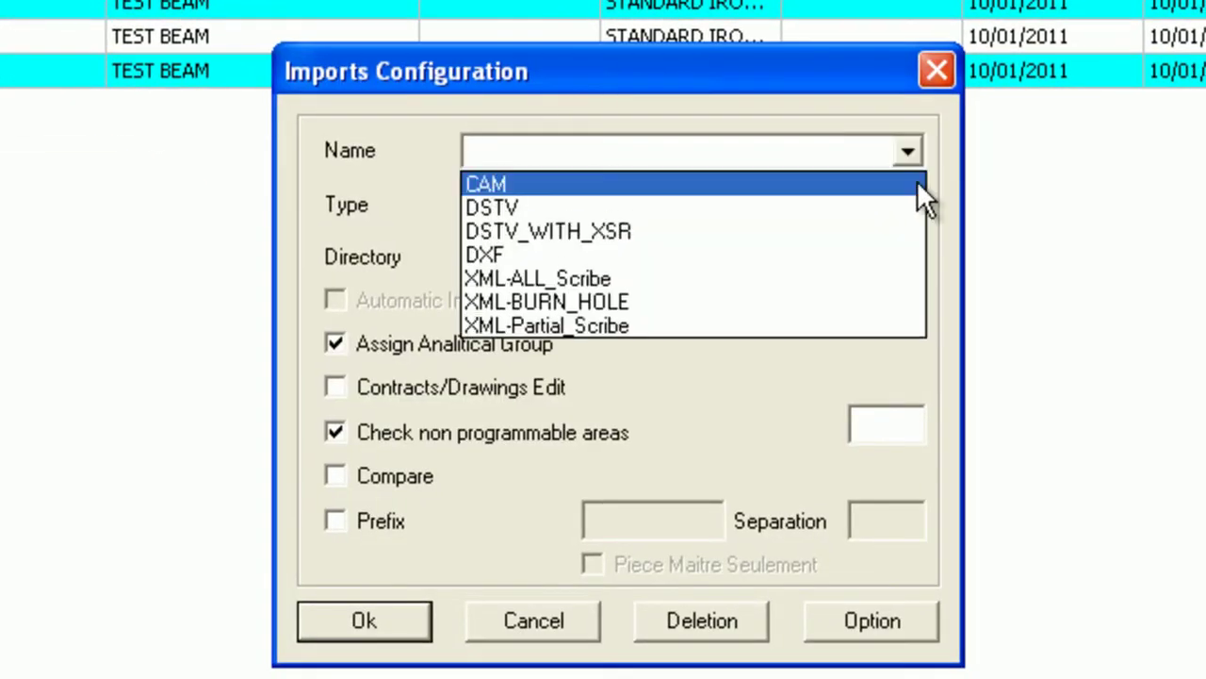
{"action": "left_click", "coordinate": [865, 276]}
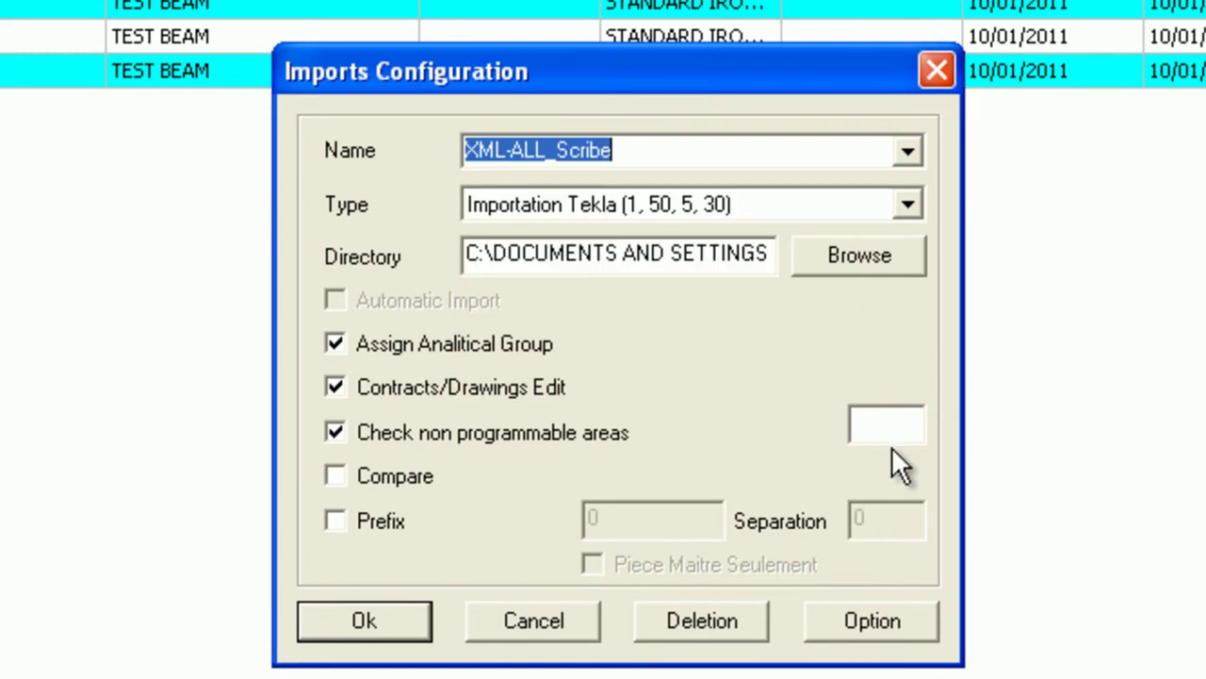
{"action": "left_click", "coordinate": [898, 606]}
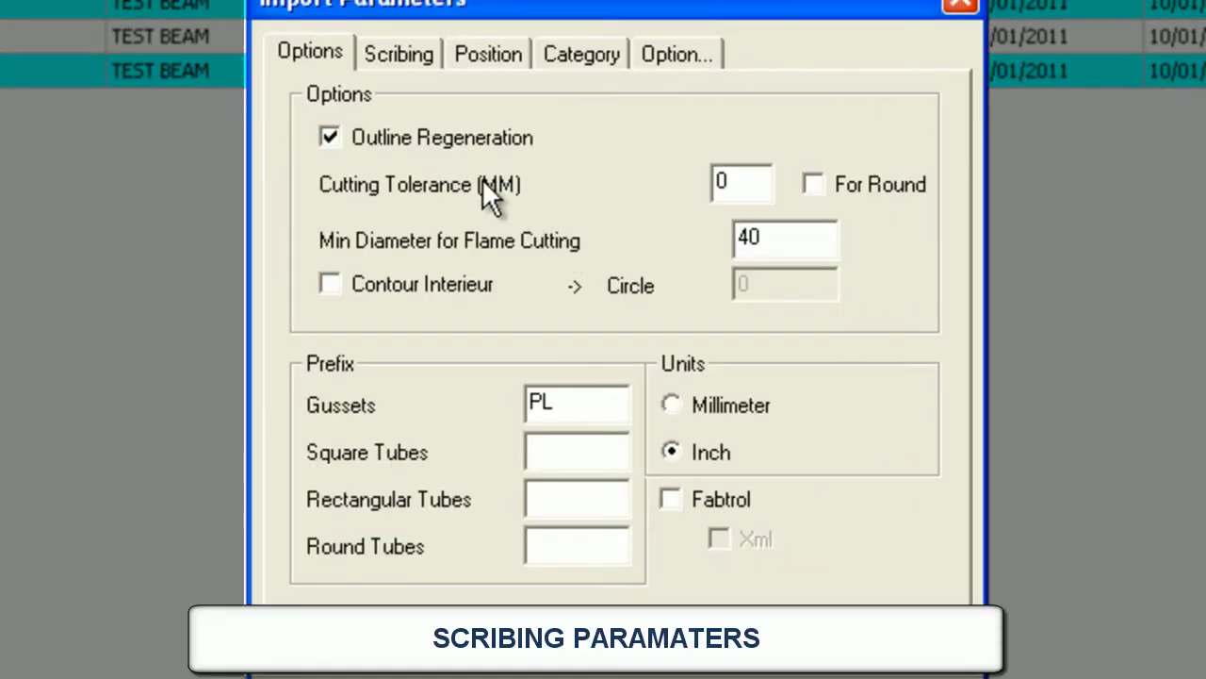
{"action": "left_click", "coordinate": [406, 62]}
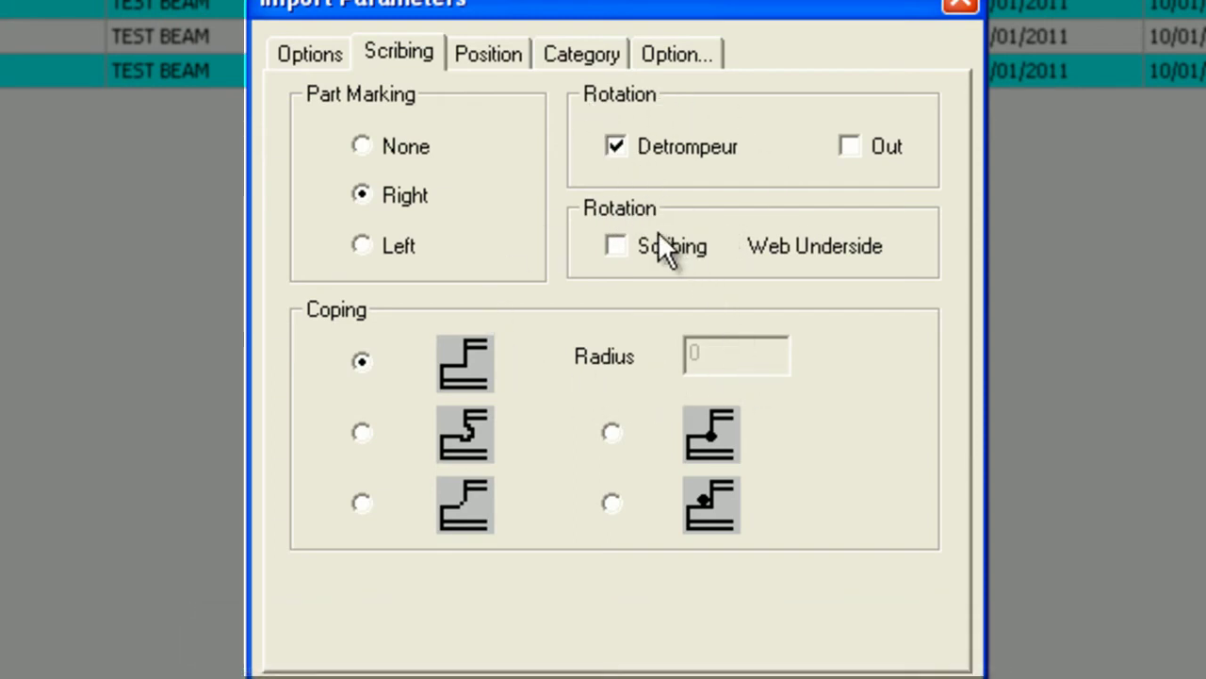
{"action": "left_click", "coordinate": [501, 61]}
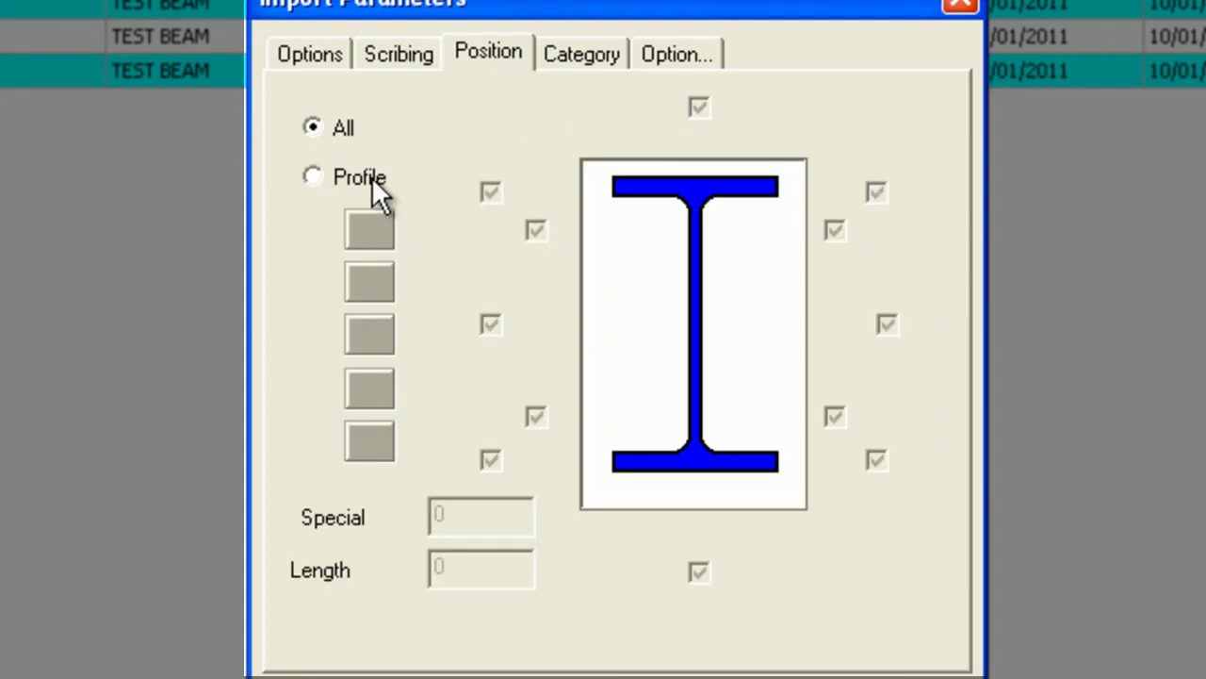
Switch the I-beam scribing position to Profile, turn off its two upper-left positions, partly check three others, and set the length to 20
{"action": "left_click", "coordinate": [314, 178]}
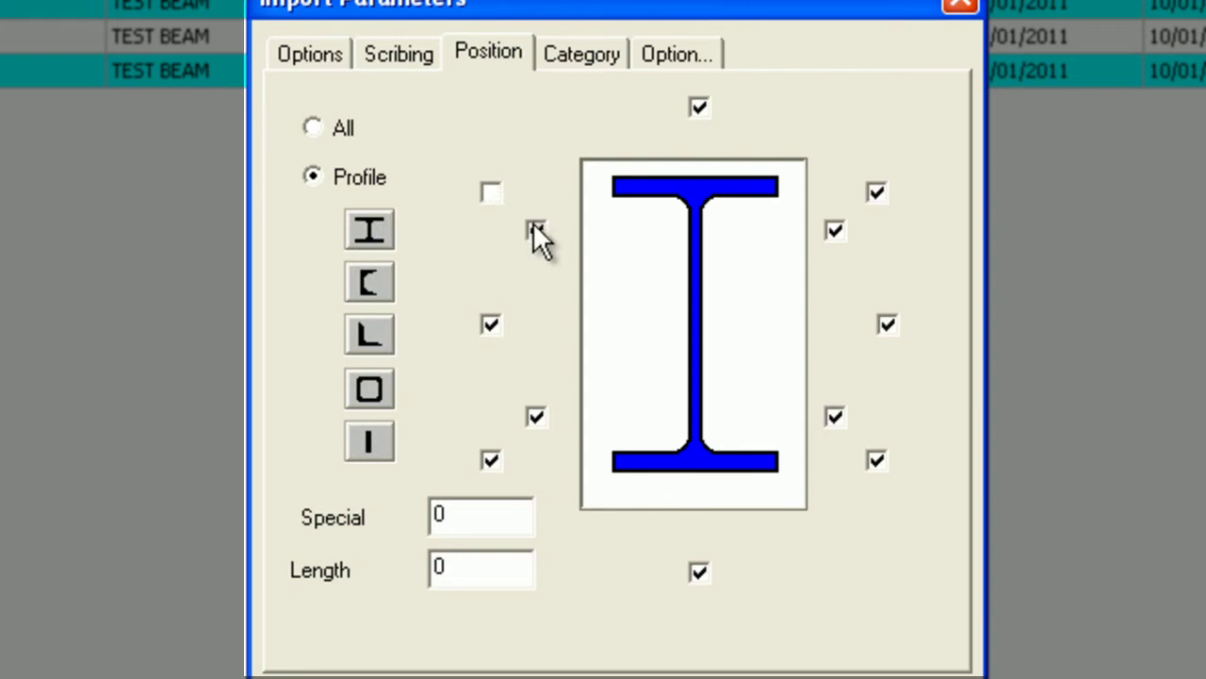
{"action": "left_click_drag", "start_coordinate": [512, 567], "coordinate": [403, 572]}
{"action": "type", "text": "20"}
{"action": "left_click", "coordinate": [535, 417]}
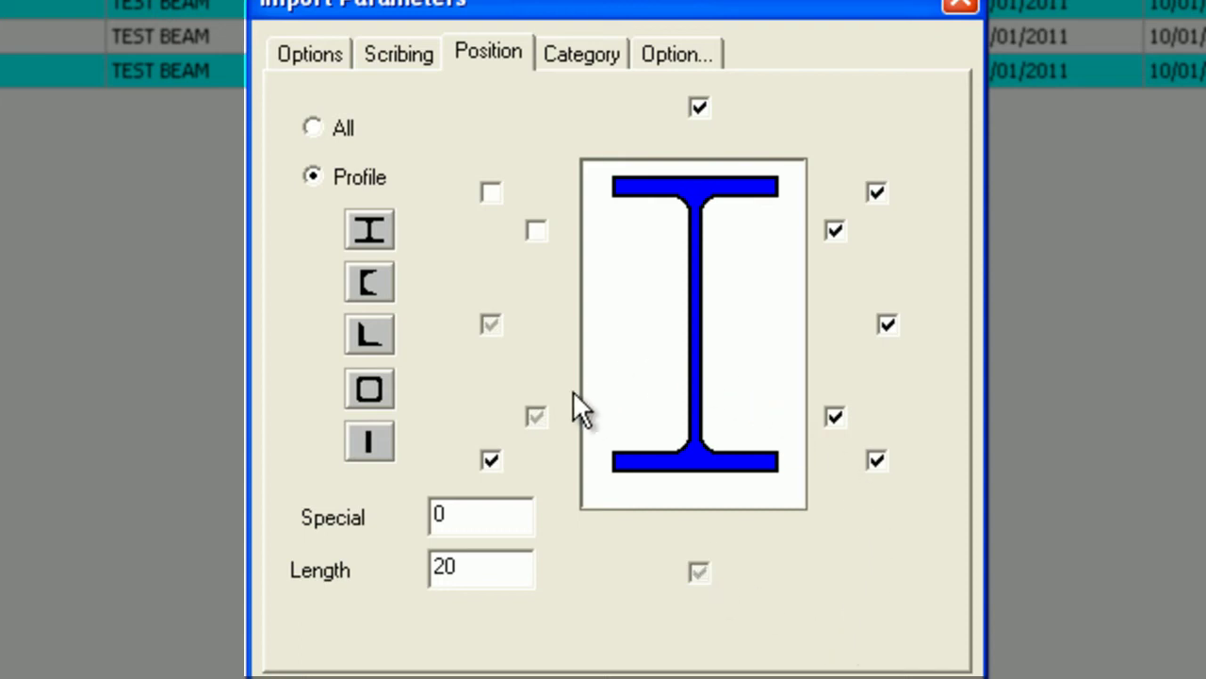
Return to the general import options, close the import parameters, and cancel the imports configuration
{"action": "left_click", "coordinate": [328, 59]}
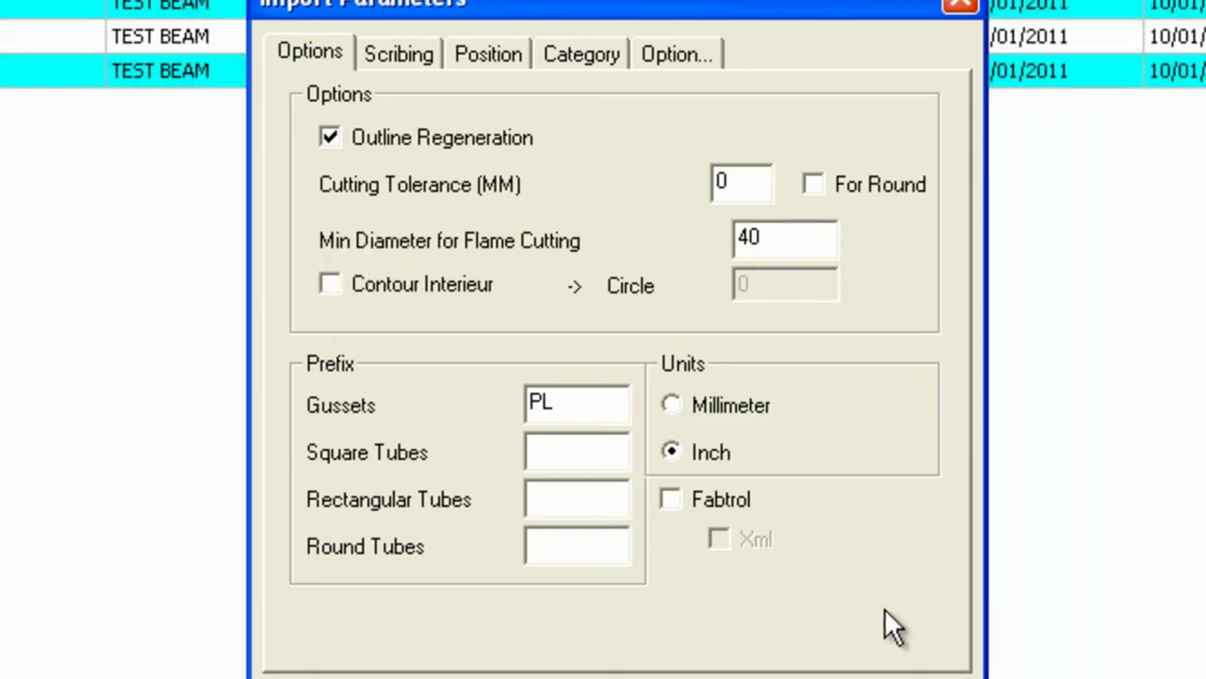
{"action": "left_click", "coordinate": [916, 678]}
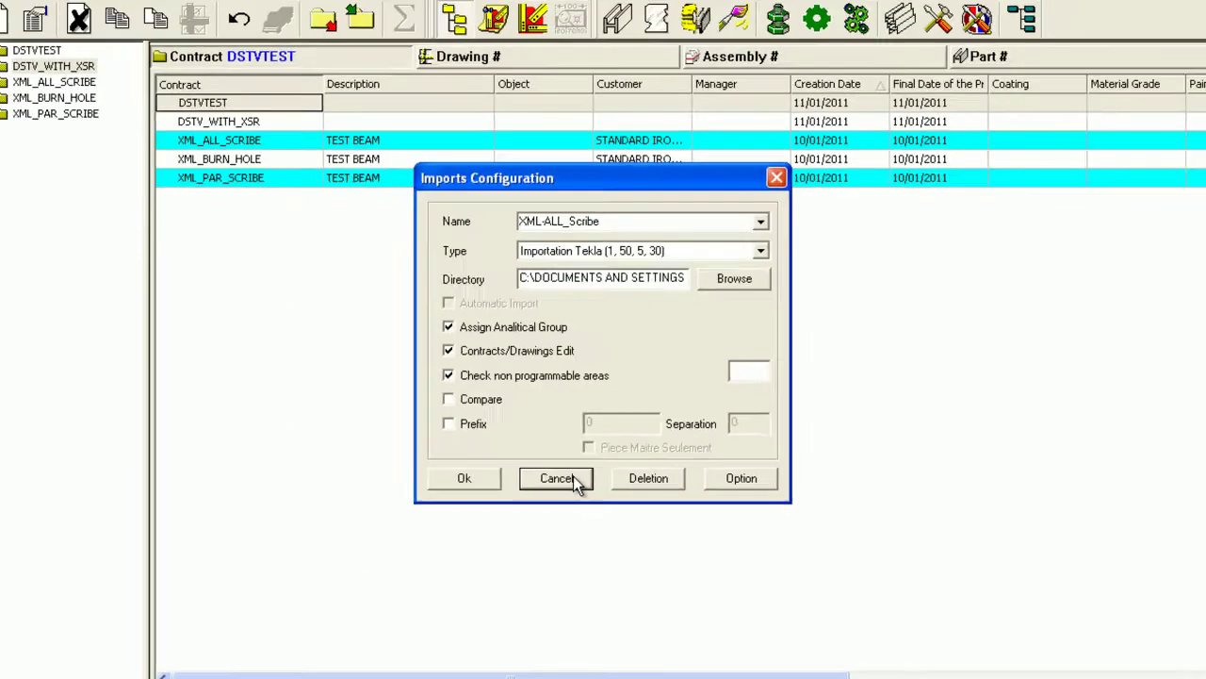
{"action": "left_click", "coordinate": [567, 624]}
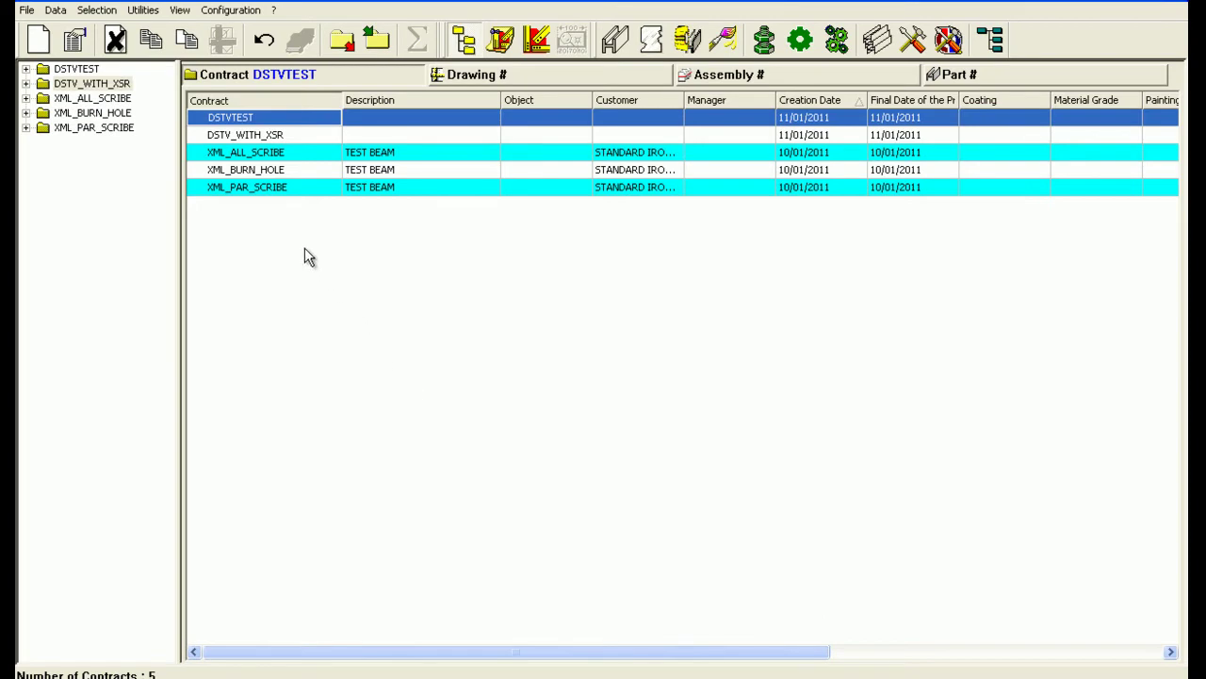
List the parts of contract XML_ALL_SCRIBE and display the dimensioned drawing of plate P7
{"action": "left_click", "coordinate": [121, 99]}
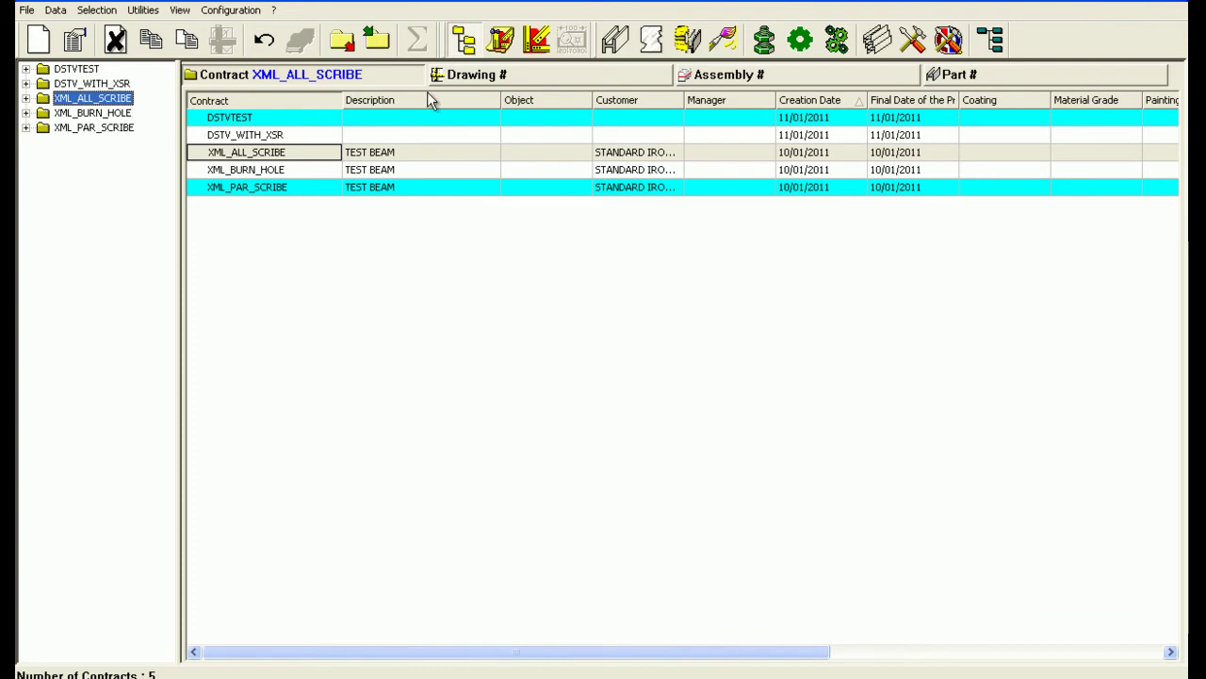
{"action": "left_click", "coordinate": [953, 79]}
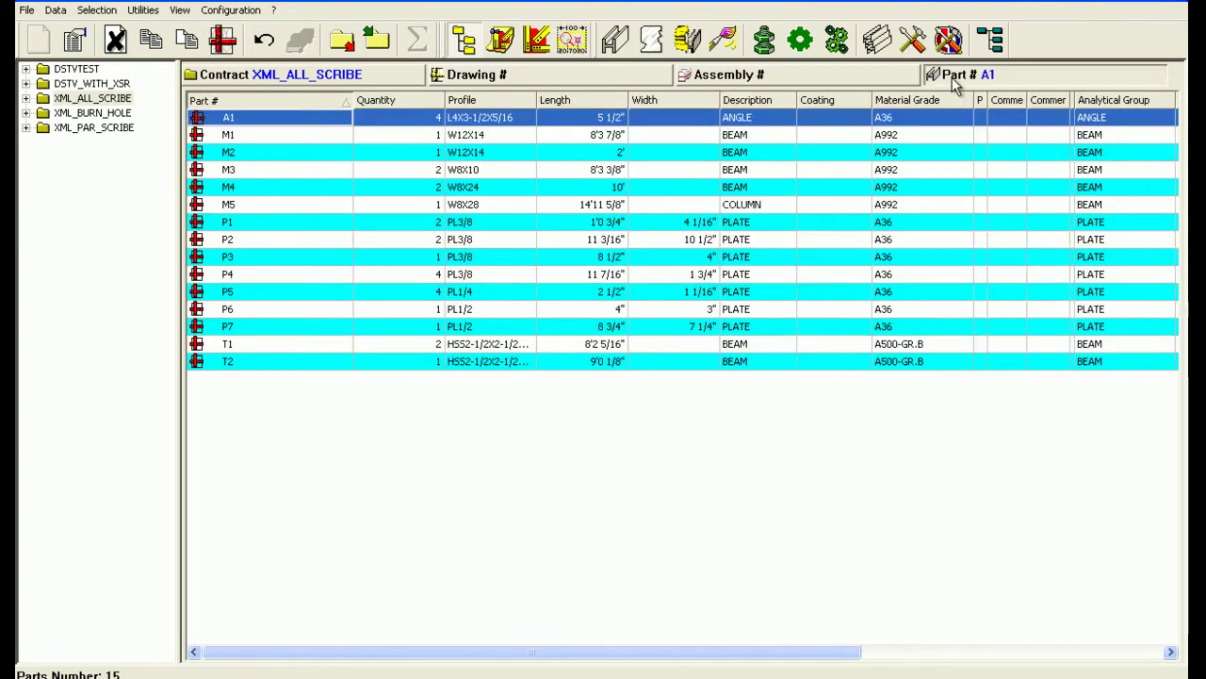
{"action": "left_click", "coordinate": [310, 323]}
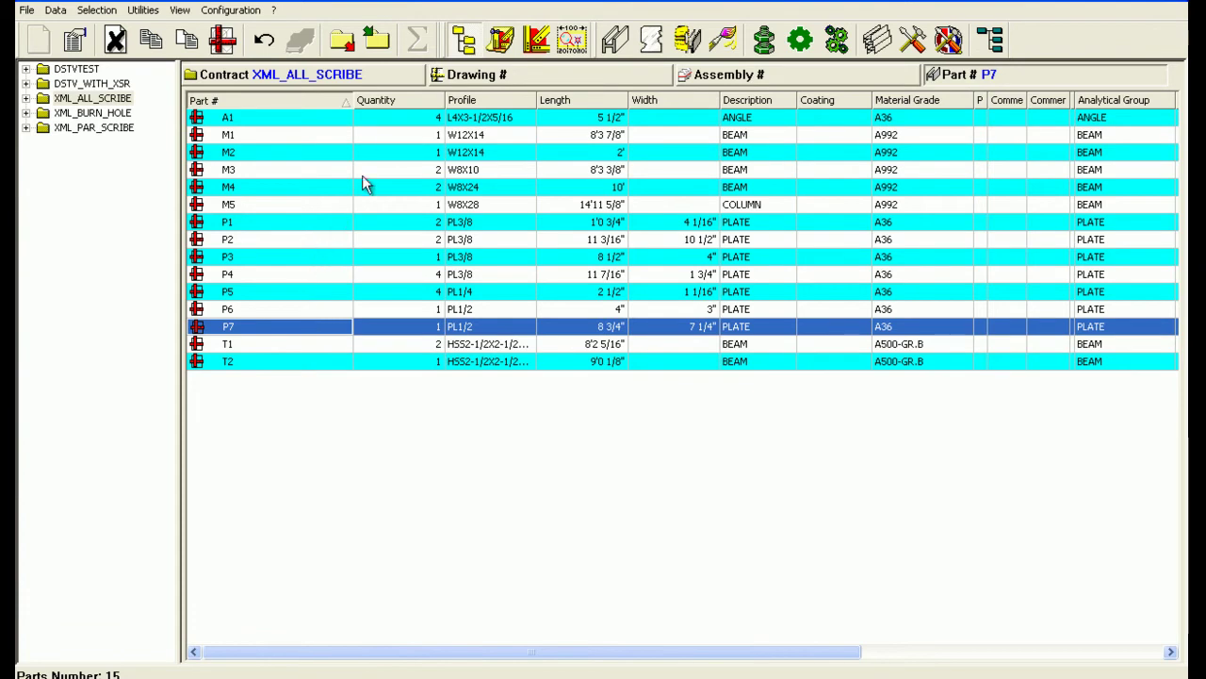
{"action": "left_click", "coordinate": [572, 39]}
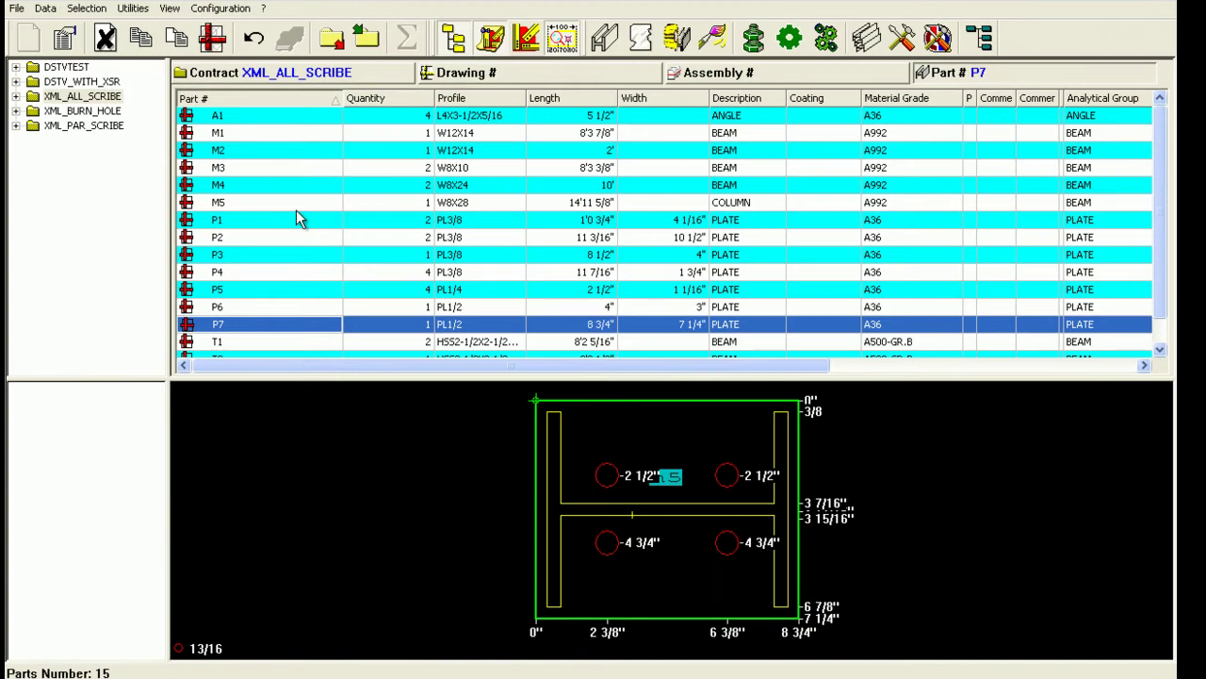
Examine the scribing and holes in the drawings of parts M5 through M1, and return to plate P7
{"action": "left_click", "coordinate": [297, 205]}
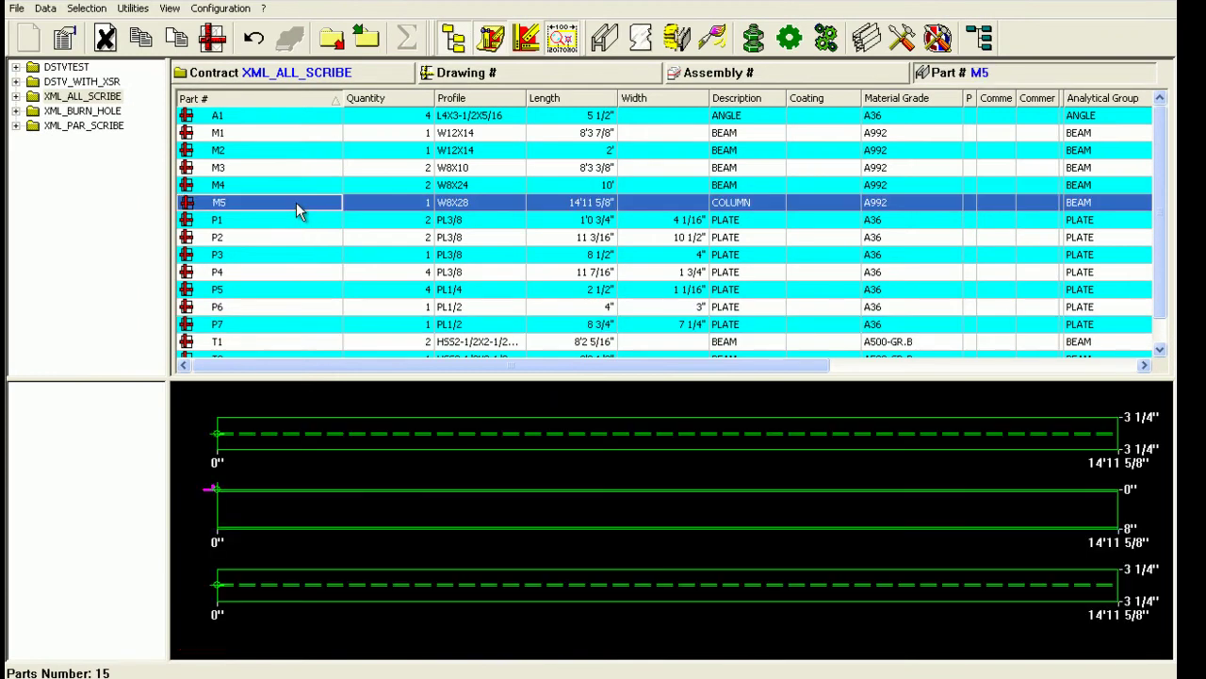
{"action": "left_click", "coordinate": [300, 187]}
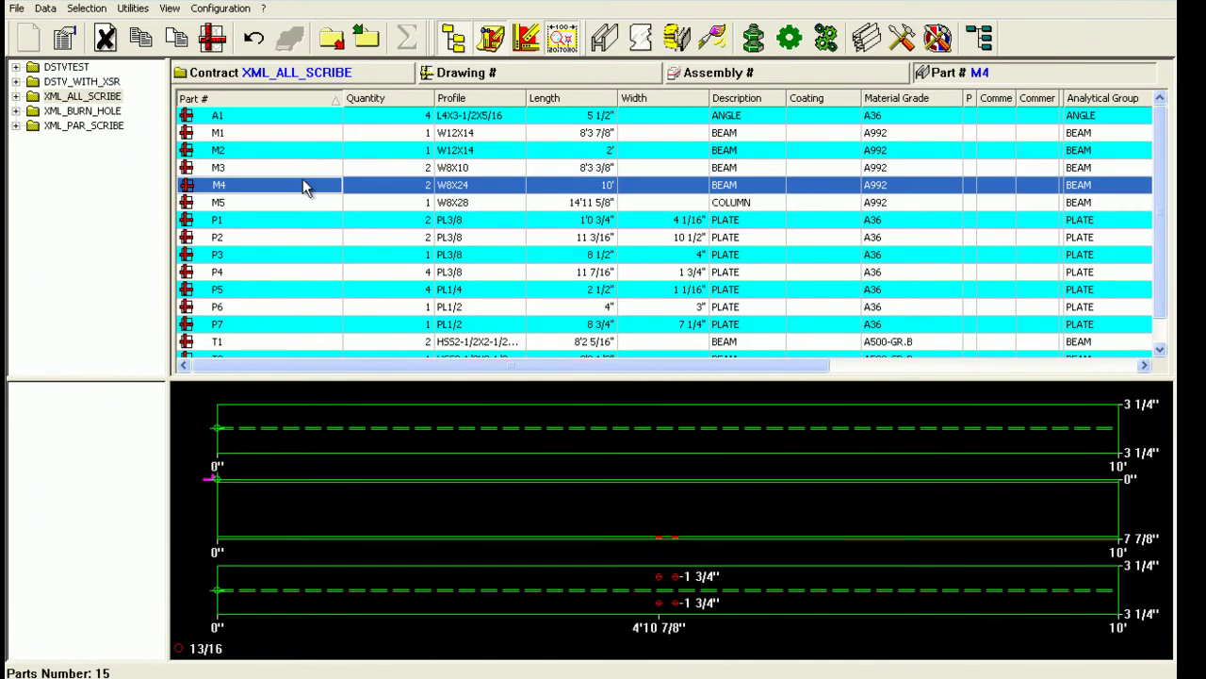
{"action": "left_click", "coordinate": [297, 171]}
{"action": "left_click", "coordinate": [299, 153]}
{"action": "left_click", "coordinate": [307, 133]}
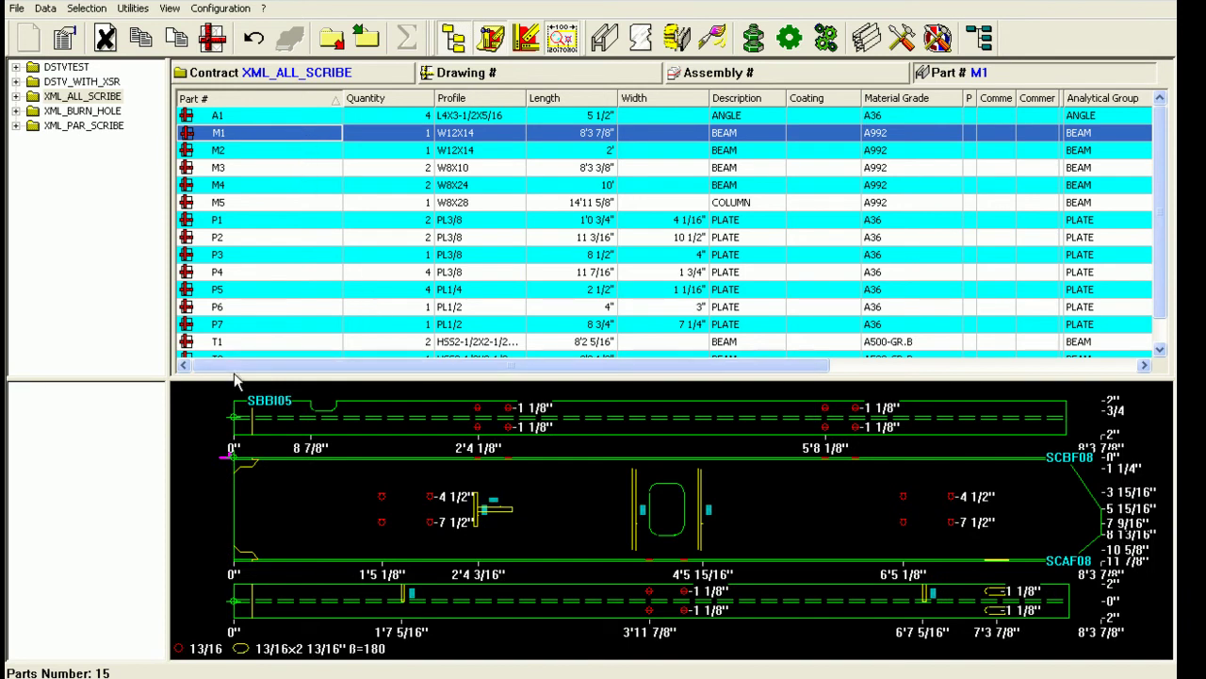
{"action": "left_click", "coordinate": [261, 323]}
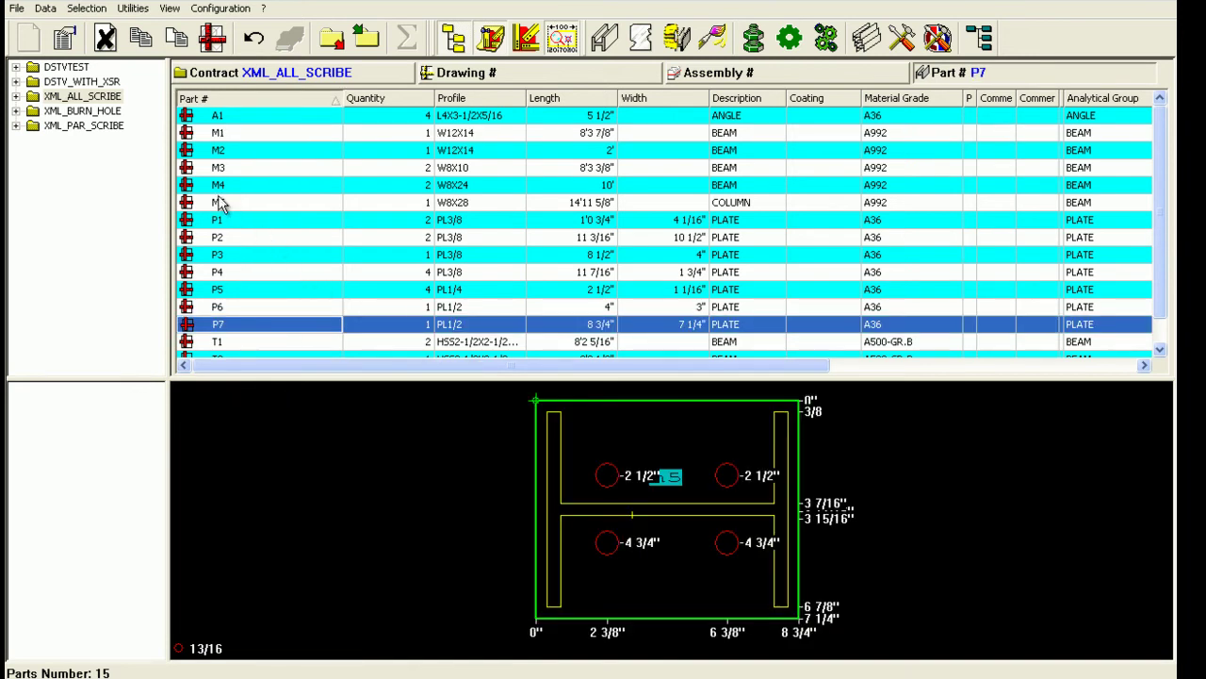
Examine plate P7 in contracts XML_BURN_HOLE and XML_PAR_SCRIBE to compare its holes and scribing
{"action": "left_click", "coordinate": [94, 111]}
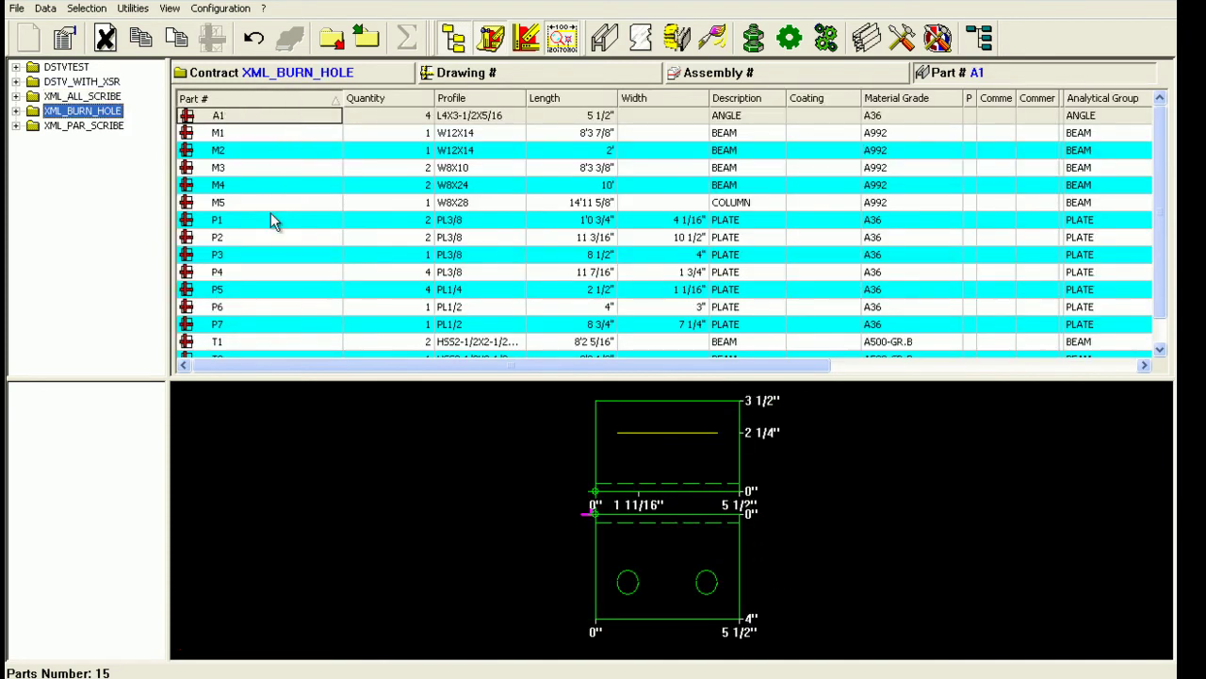
{"action": "left_click", "coordinate": [269, 323]}
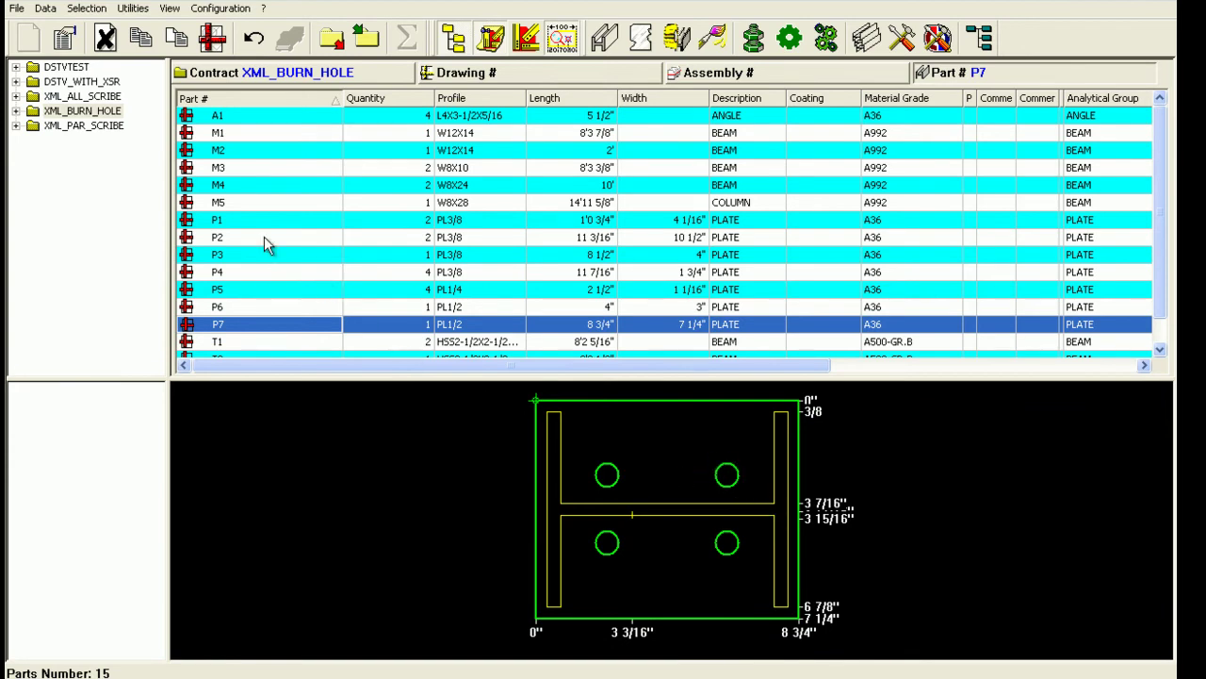
{"action": "left_click", "coordinate": [83, 125]}
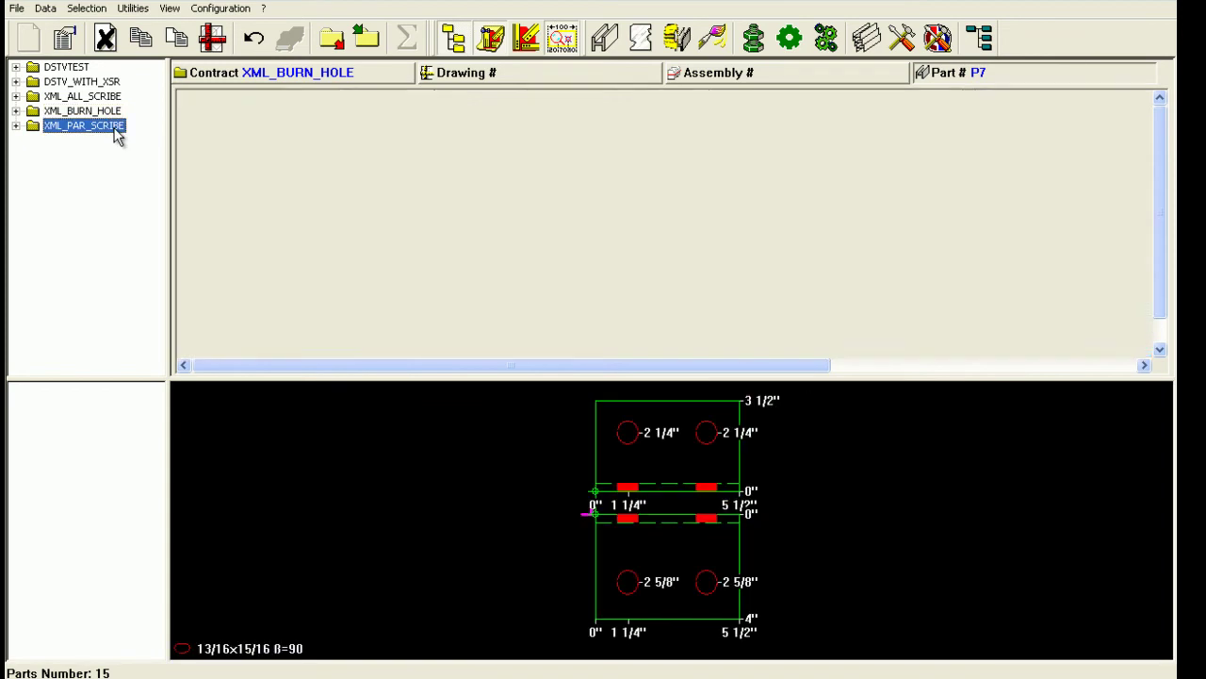
{"action": "left_click", "coordinate": [258, 323]}
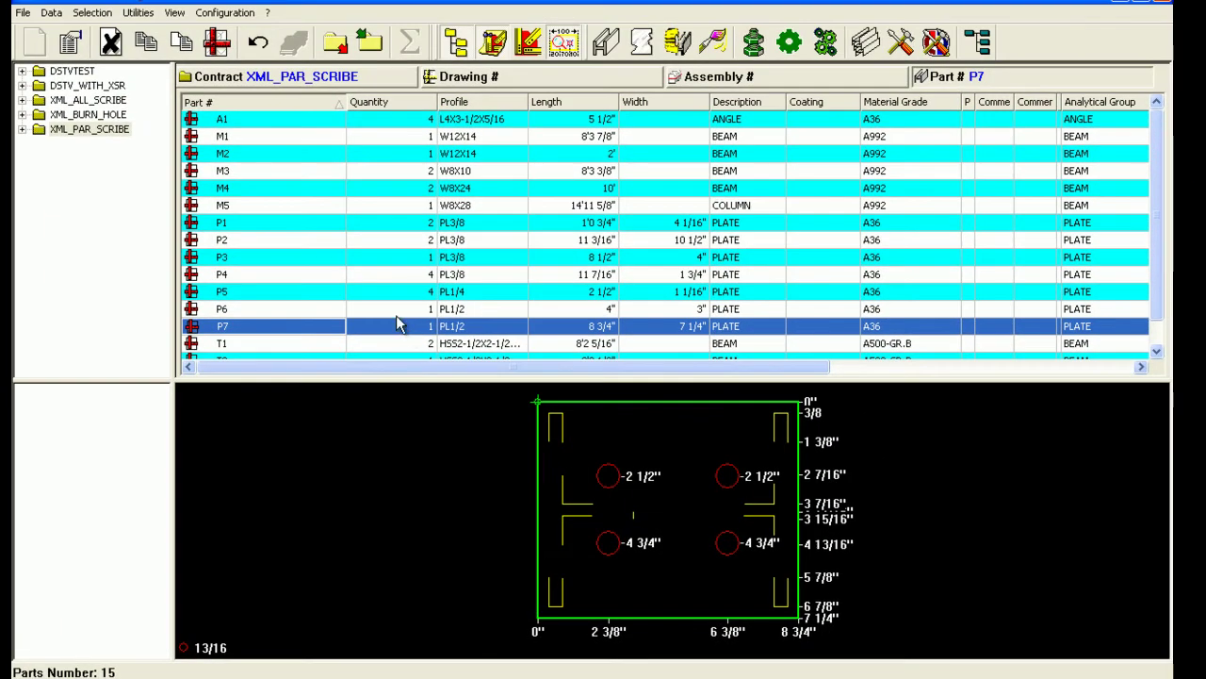
Start a DXF import and open the file PA3158.dxf for manual part definition
{"action": "left_click", "coordinate": [261, 47]}
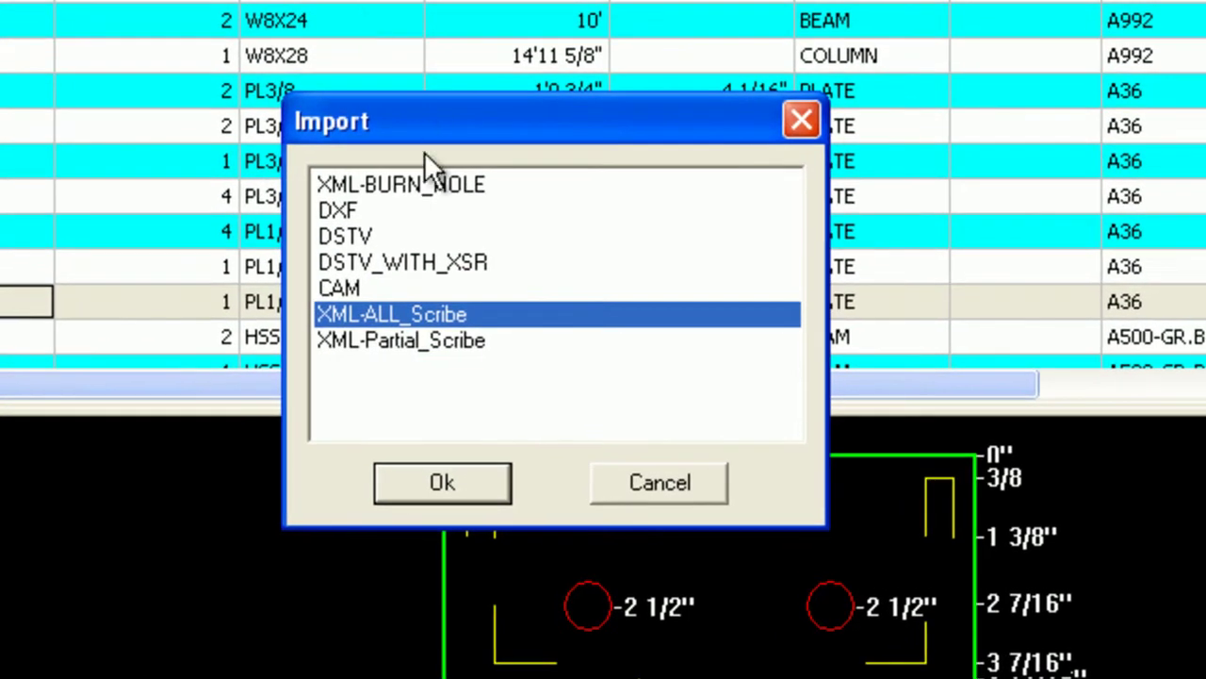
{"action": "left_click", "coordinate": [352, 208]}
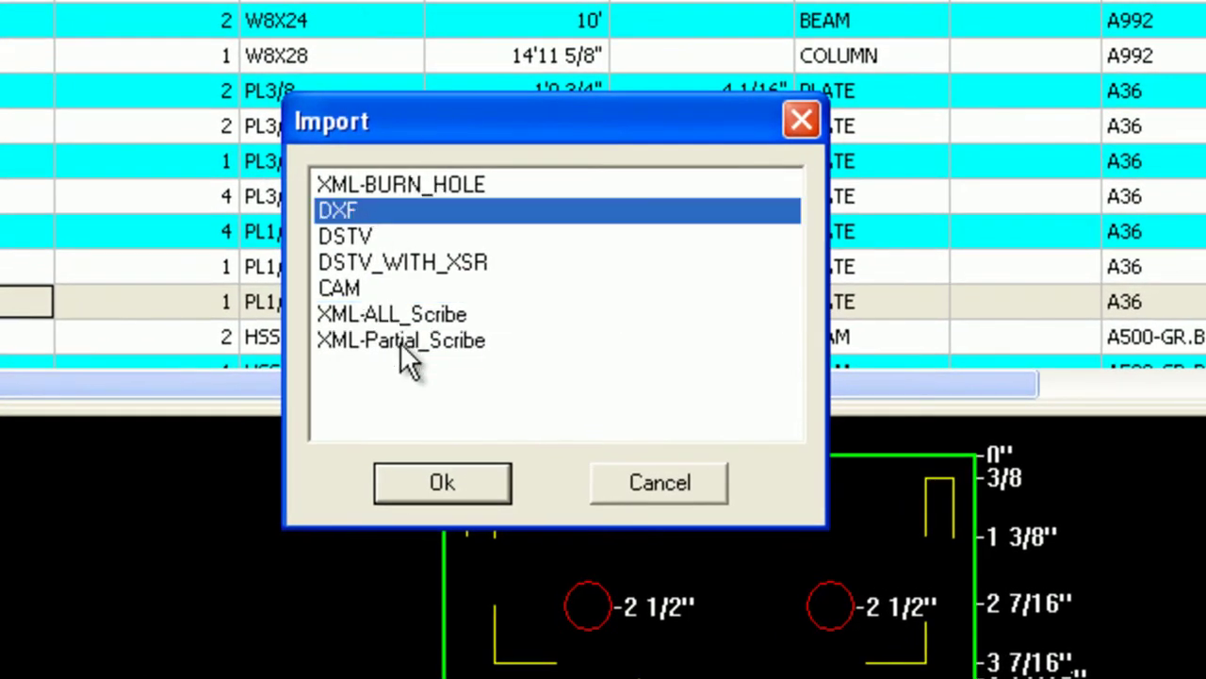
{"action": "left_click", "coordinate": [450, 500]}
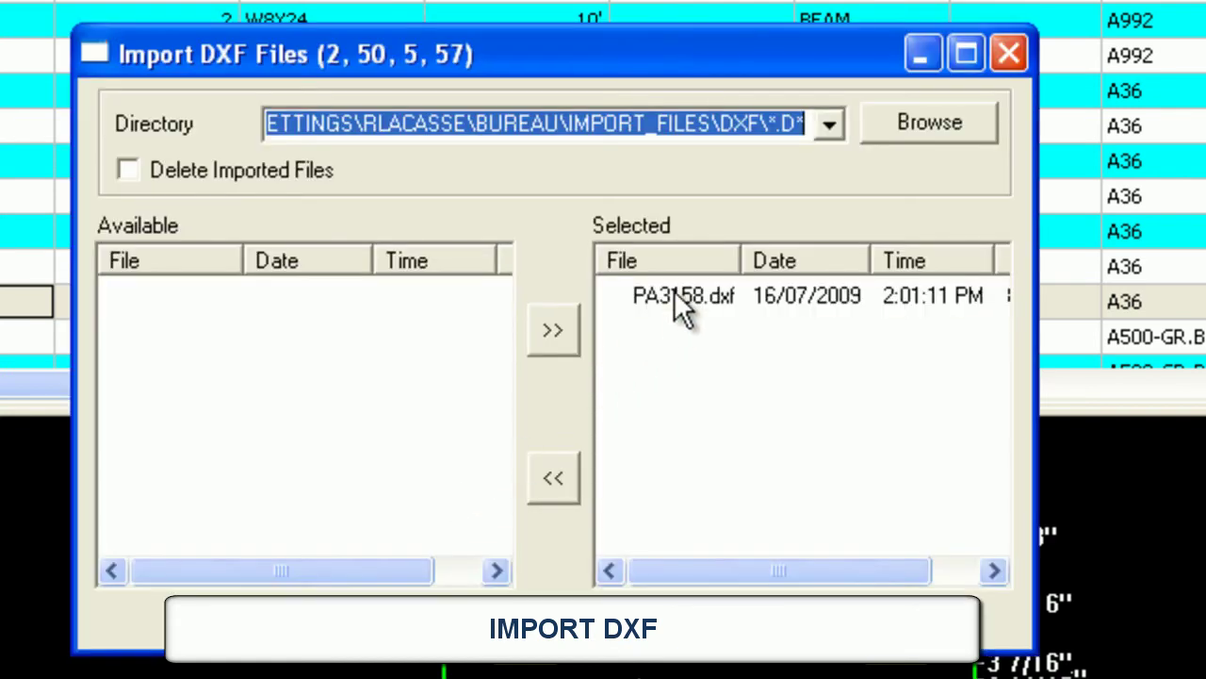
{"action": "left_click", "coordinate": [674, 291]}
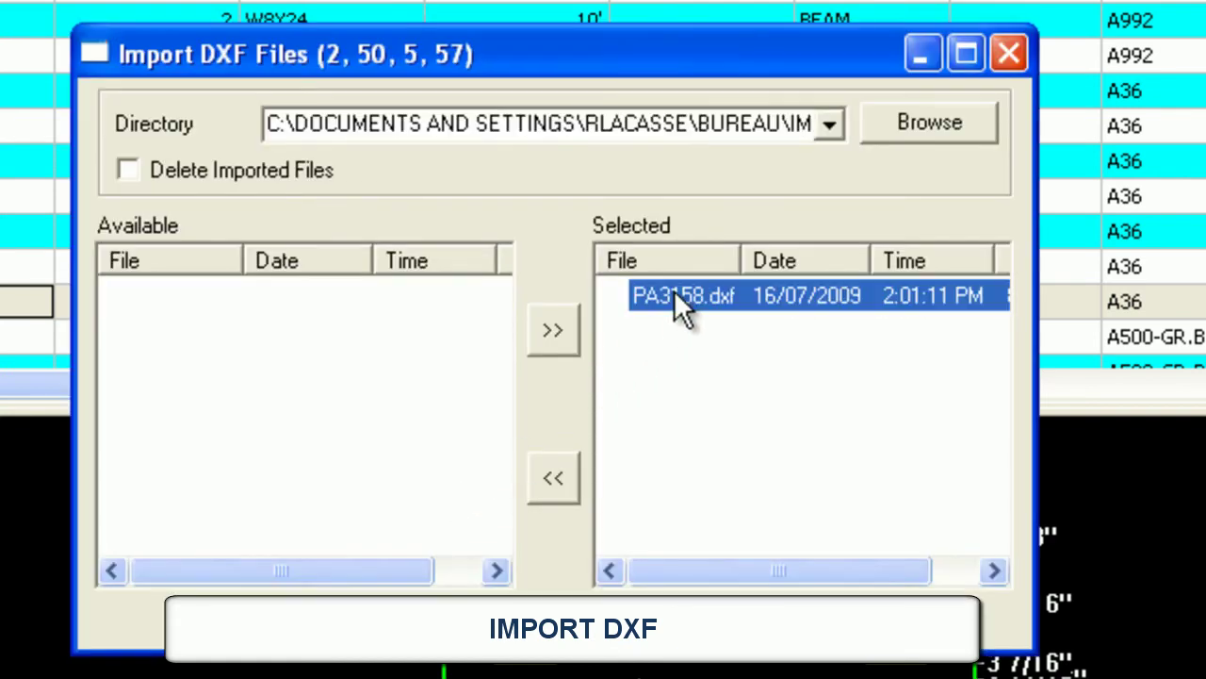
{"action": "left_click", "coordinate": [674, 612]}
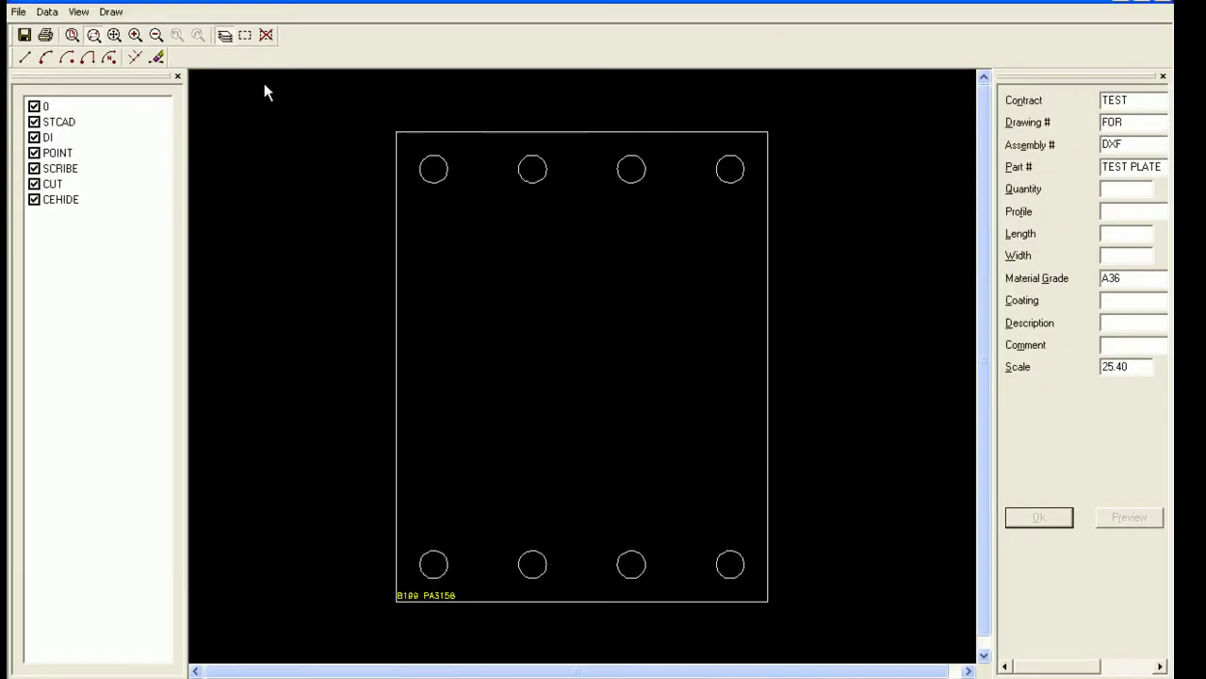
Define the TEST PLATE part from the complete outline and all holes, with quantity 3 and profile PL1/2, and accept it
{"action": "left_click", "coordinate": [246, 36]}
{"action": "left_click_drag", "start_coordinate": [342, 105], "coordinate": [869, 630]}
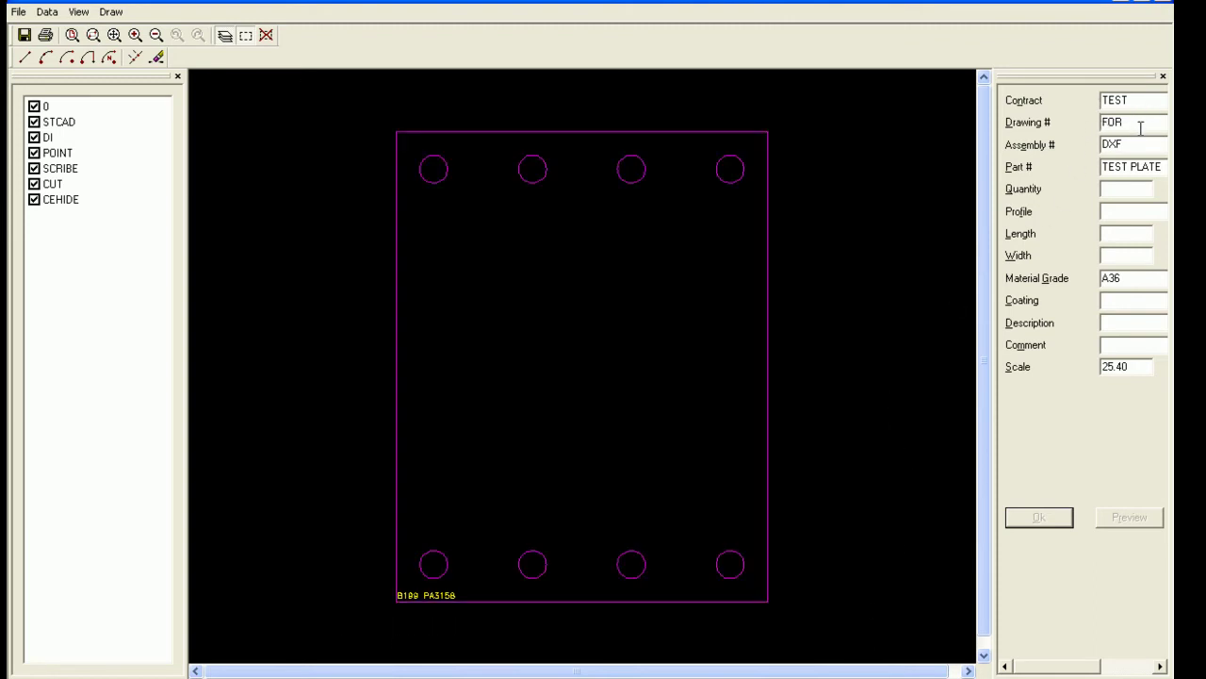
{"action": "left_click", "coordinate": [1135, 211]}
{"action": "type", "text": "PL1/2"}
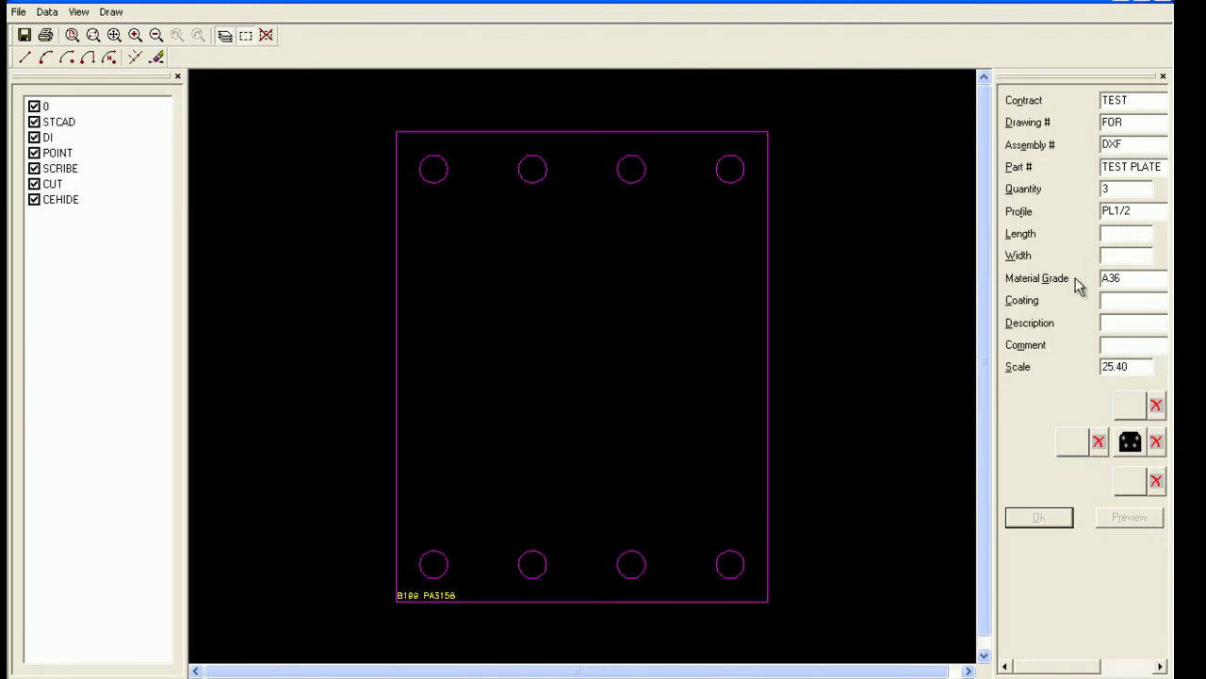
{"action": "left_click", "coordinate": [1079, 453]}
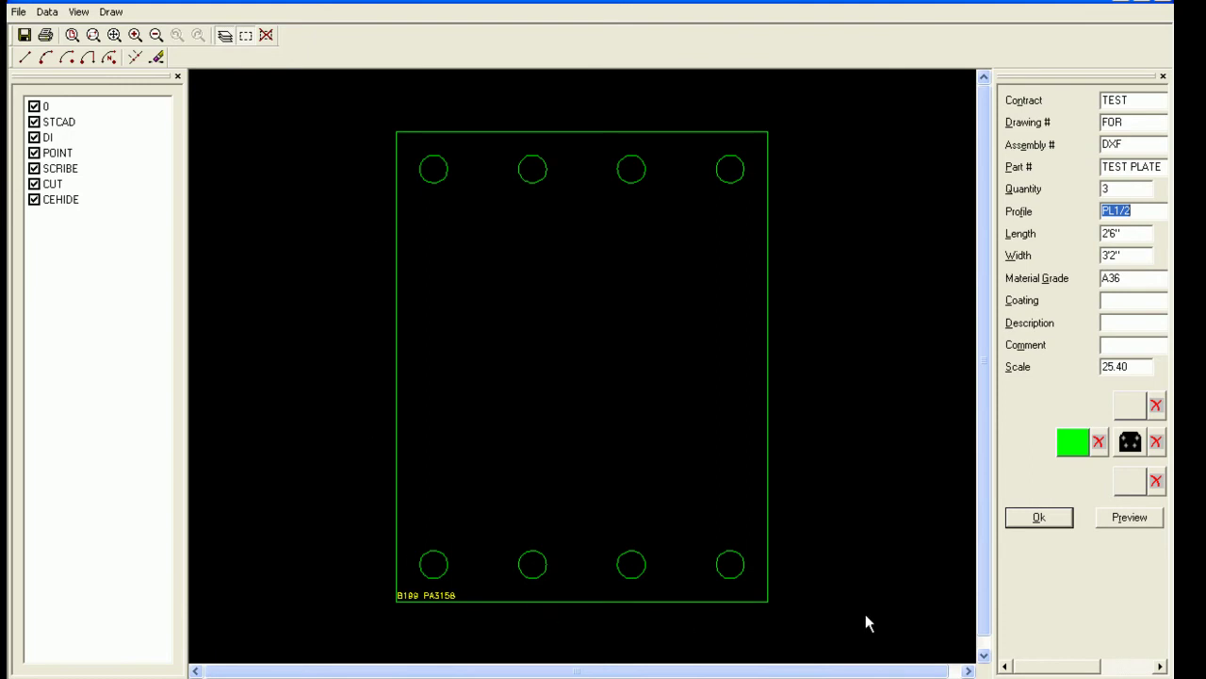
{"action": "left_click", "coordinate": [1040, 521]}
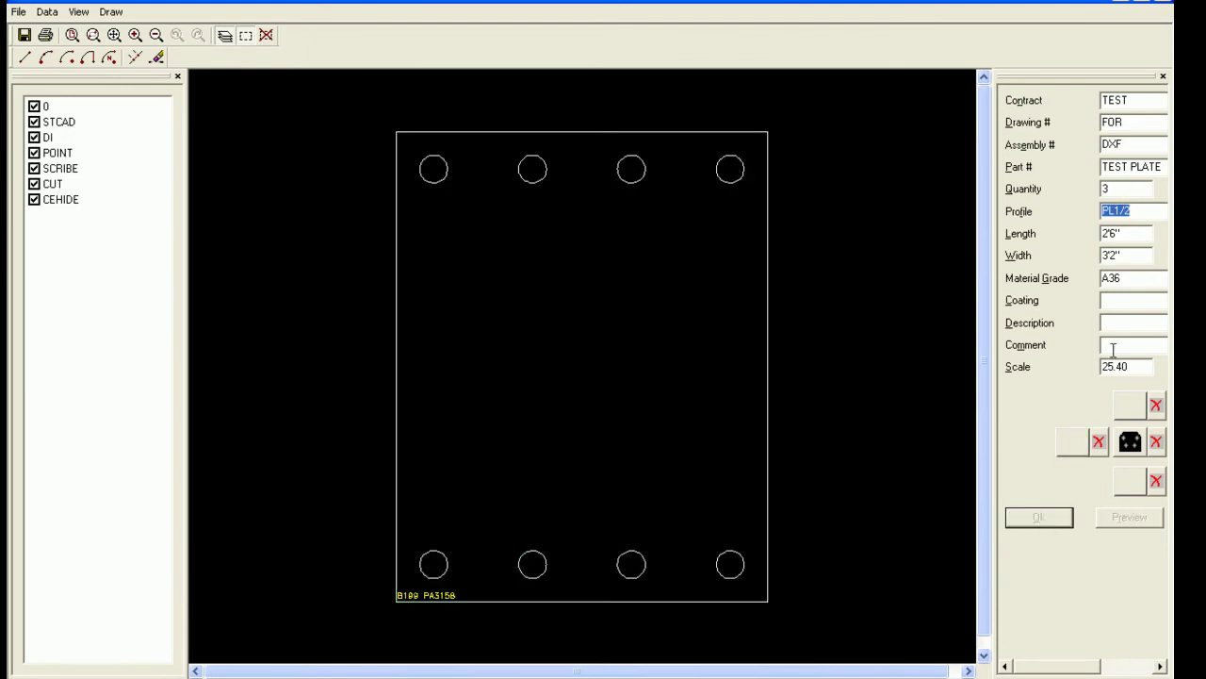
Close the manual DXF editor and run the import of the defined plate to completion
{"action": "left_click", "coordinate": [1166, 6]}
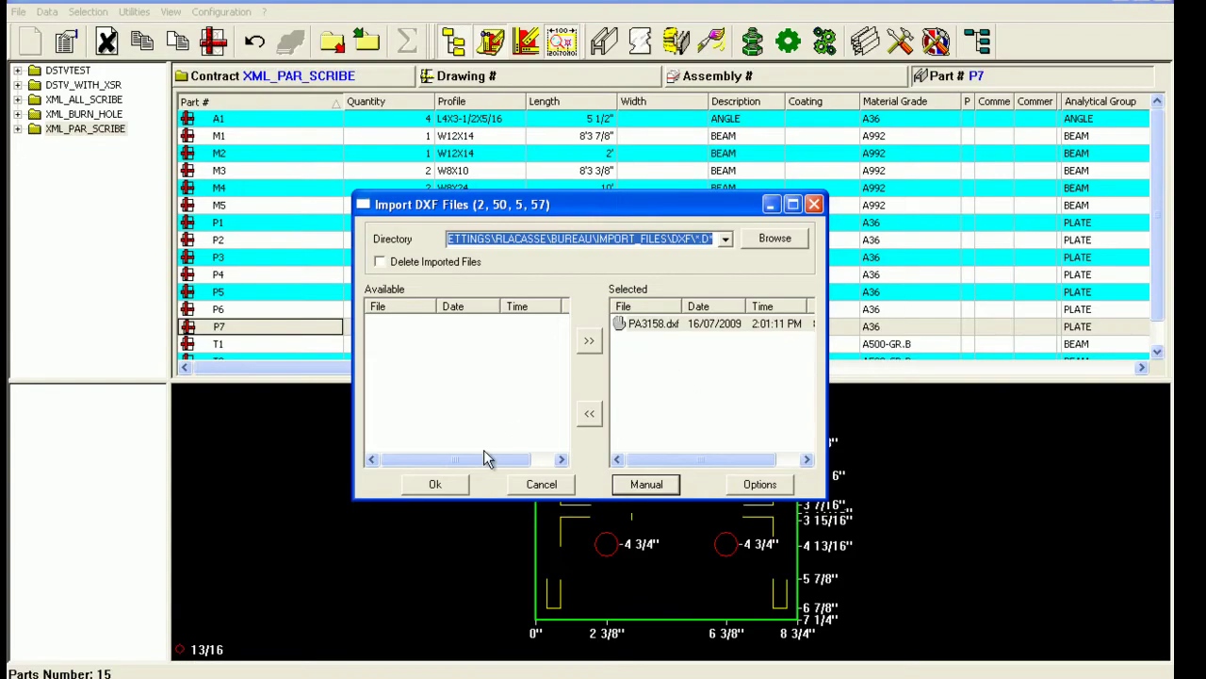
{"action": "left_click", "coordinate": [433, 485]}
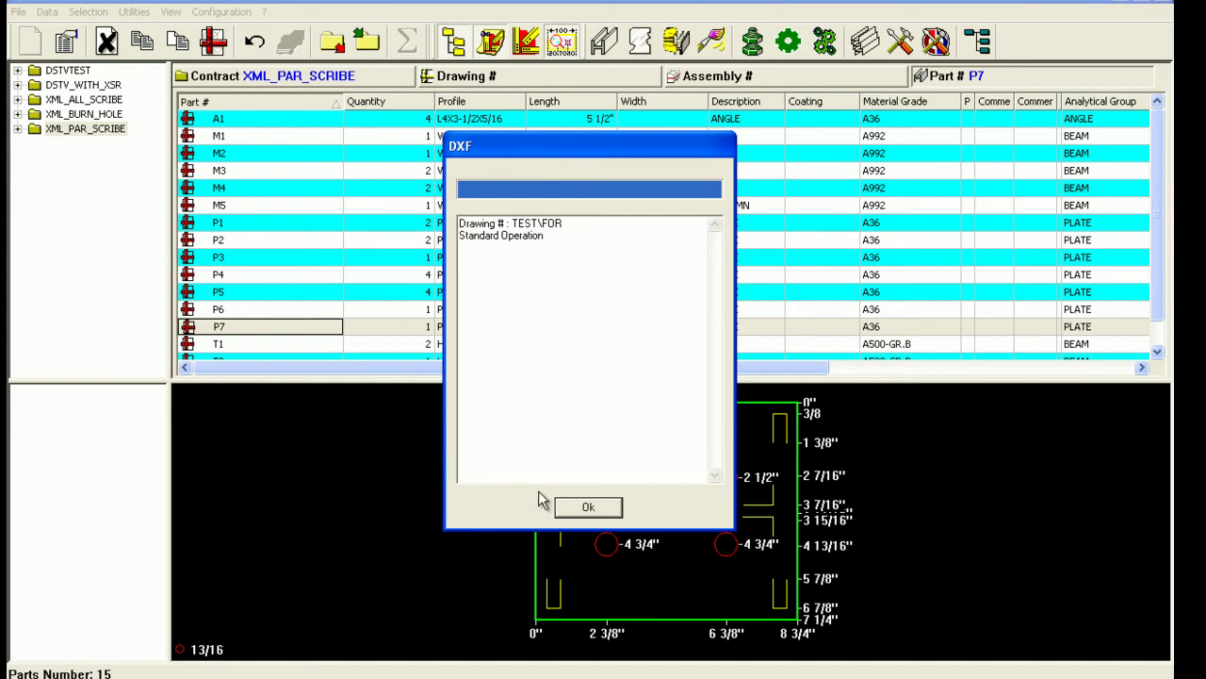
{"action": "left_click", "coordinate": [588, 509]}
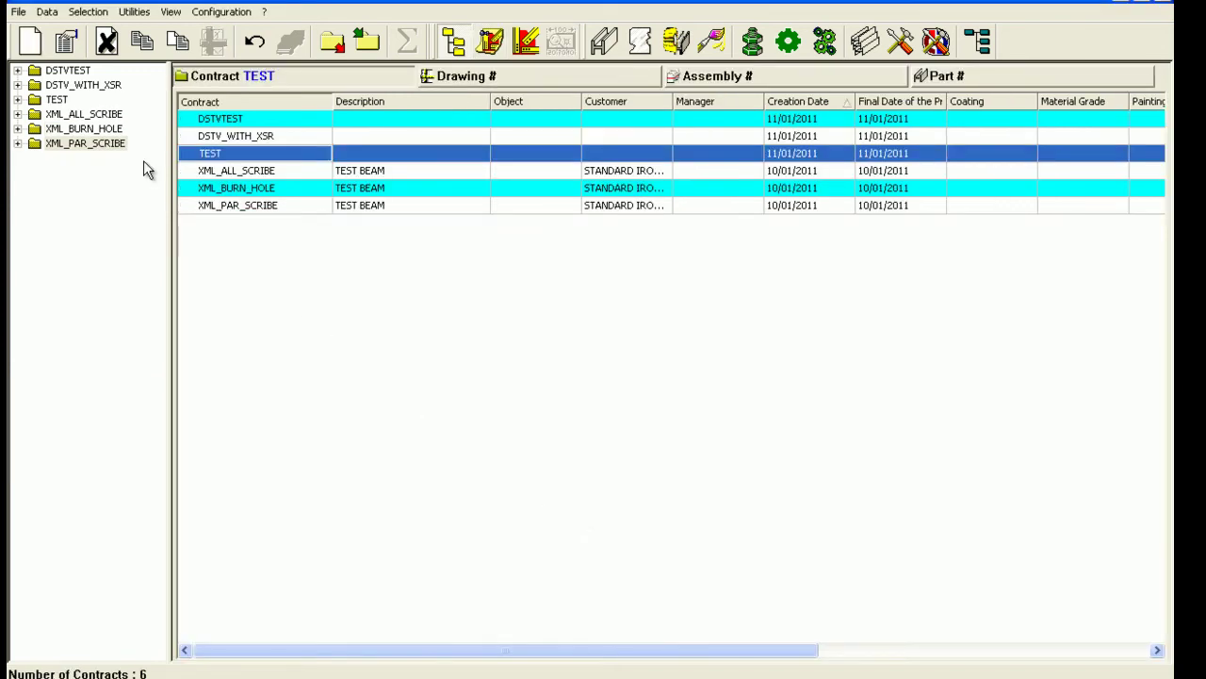
Display the part TEST PLATE in contract TEST, going through drawing FOR and assembly DXF
{"action": "left_click", "coordinate": [61, 99]}
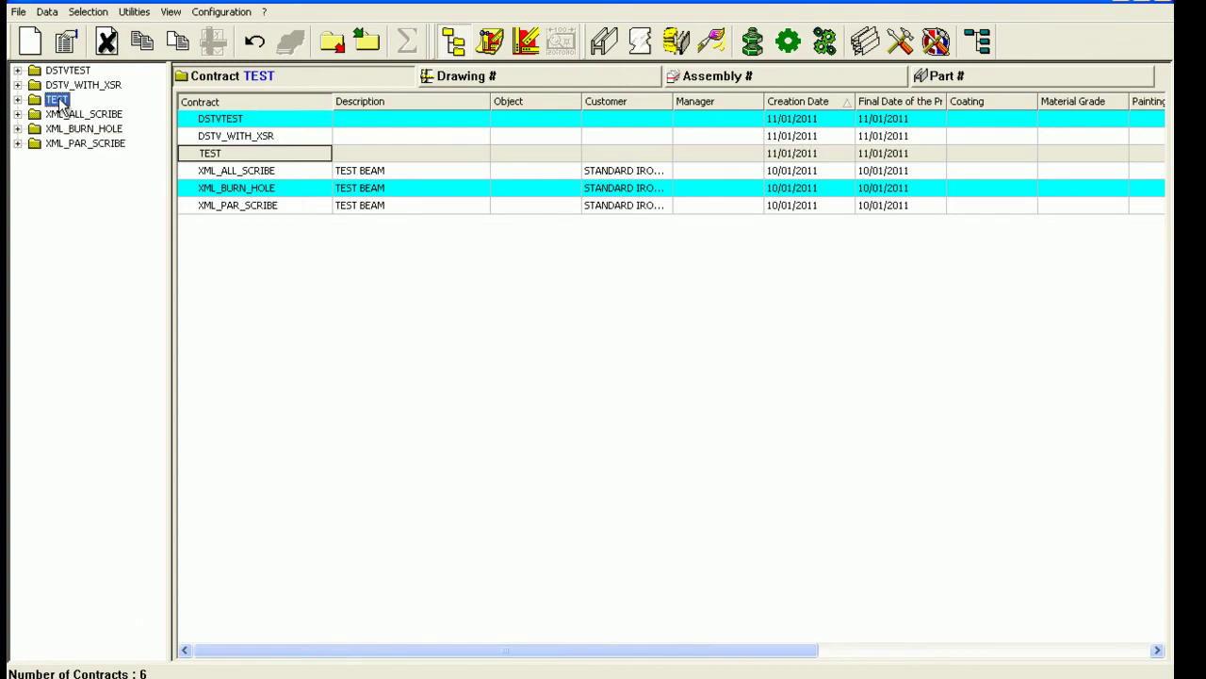
{"action": "left_click", "coordinate": [225, 157]}
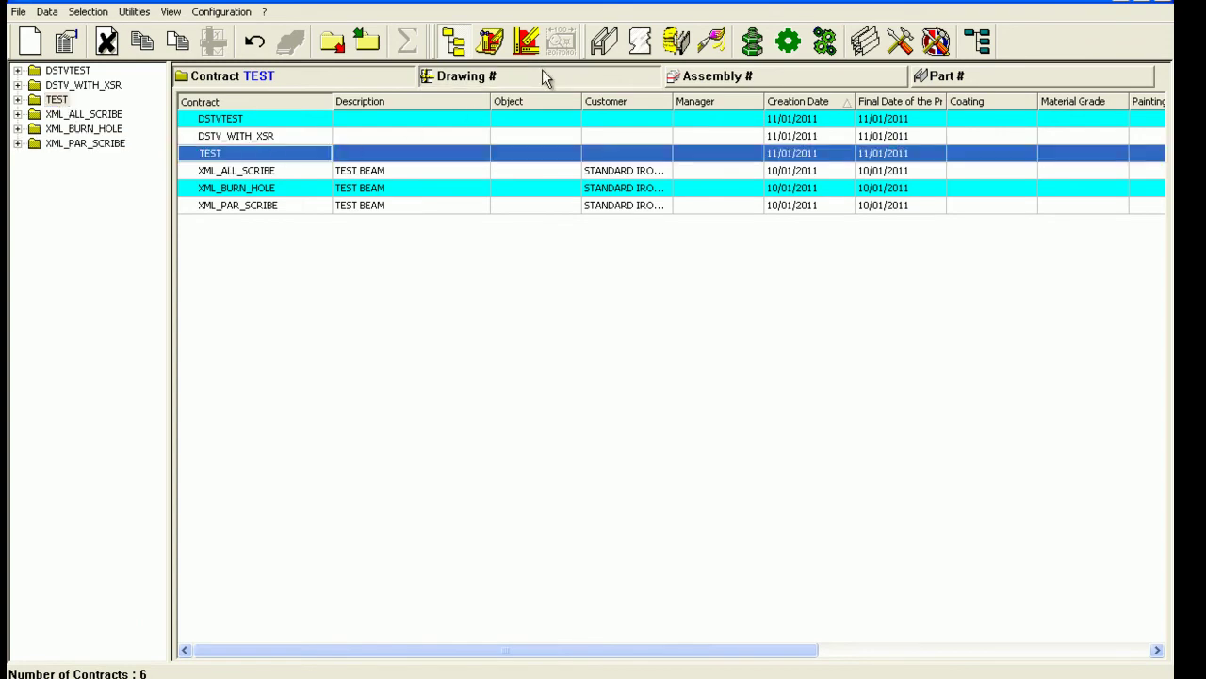
{"action": "left_click", "coordinate": [543, 74]}
{"action": "left_click", "coordinate": [742, 76]}
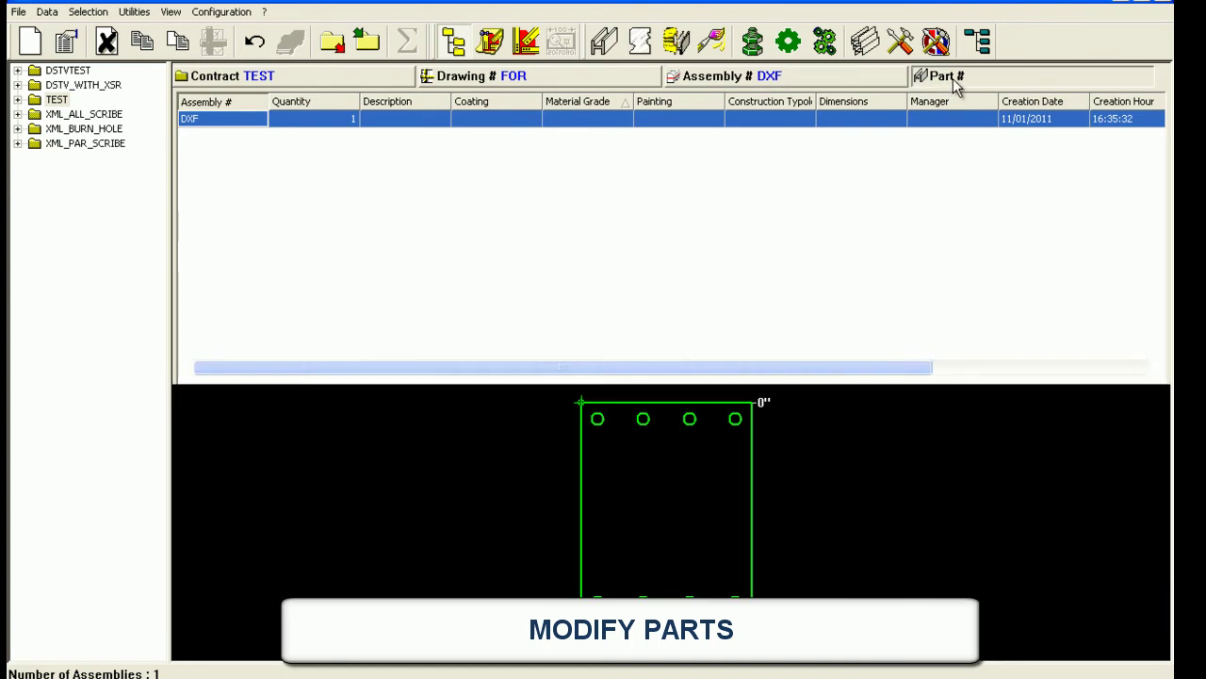
{"action": "left_click", "coordinate": [950, 79]}
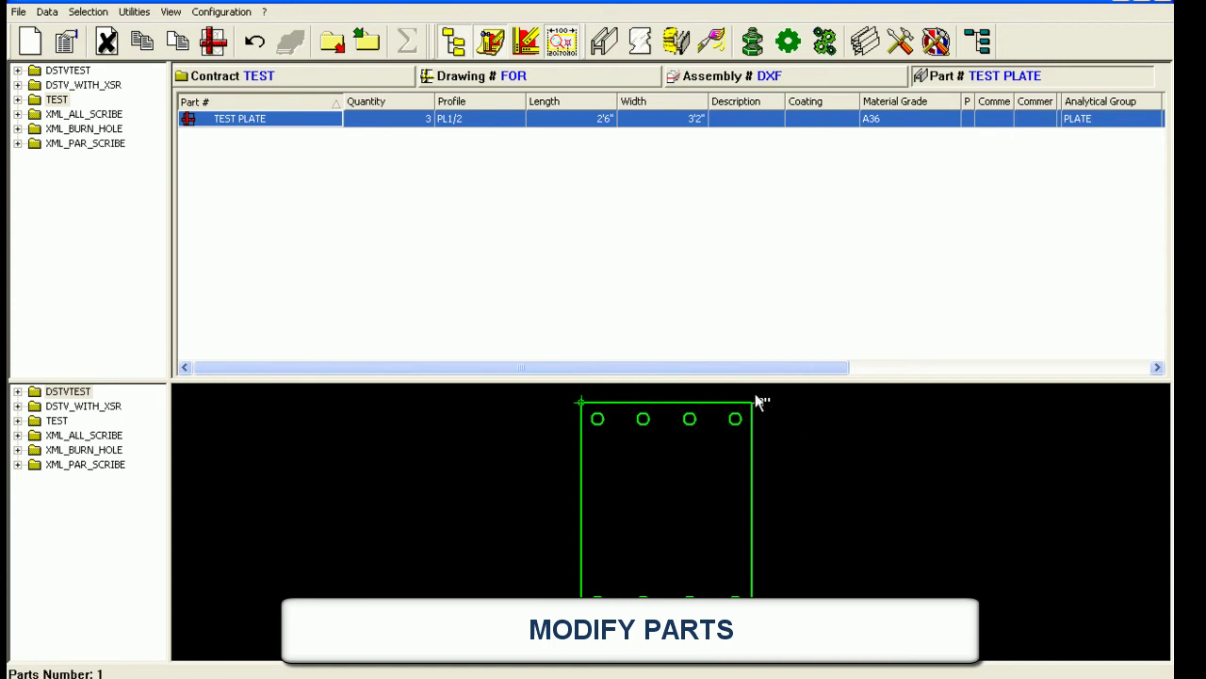
Open beam M3 of contract XML_ALL_SCRIBE in the part drawing editor
{"action": "left_click", "coordinate": [115, 117]}
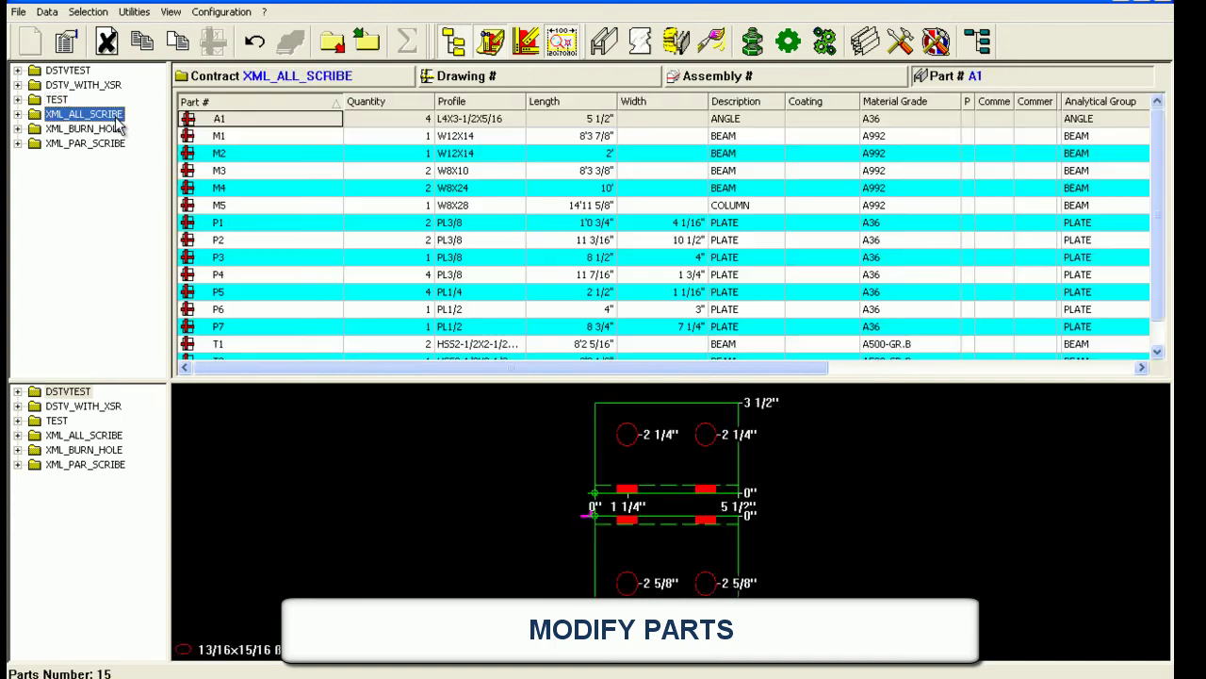
{"action": "left_click", "coordinate": [236, 170]}
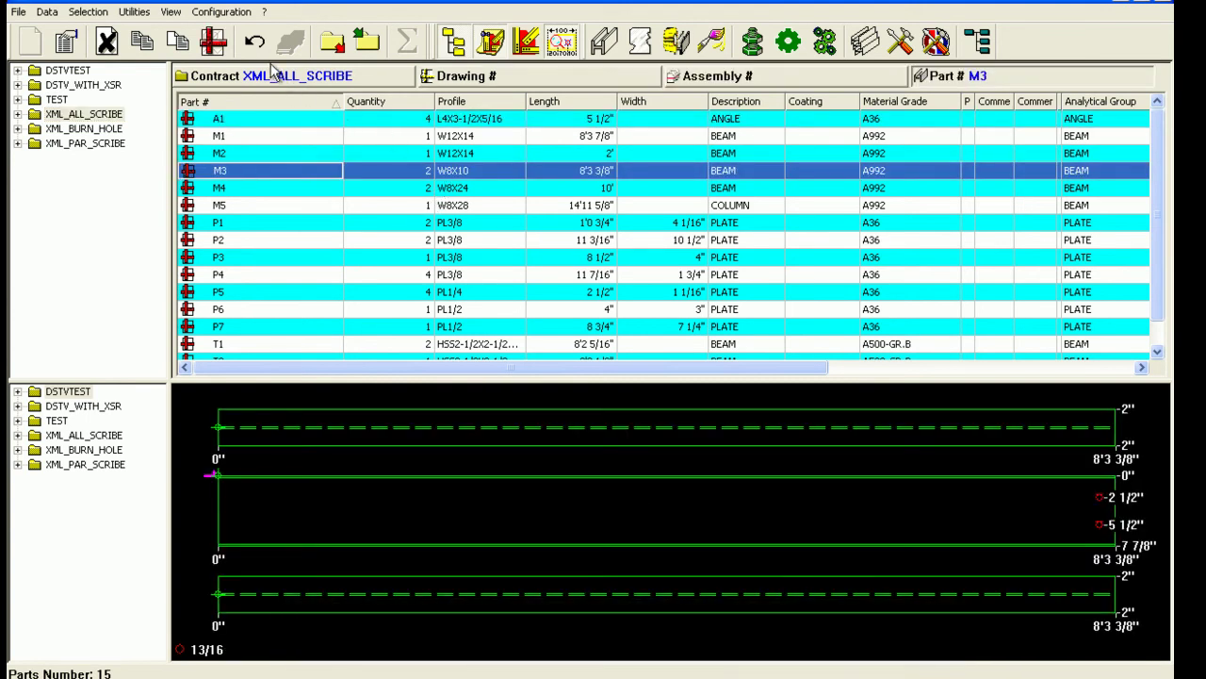
{"action": "left_click", "coordinate": [222, 45]}
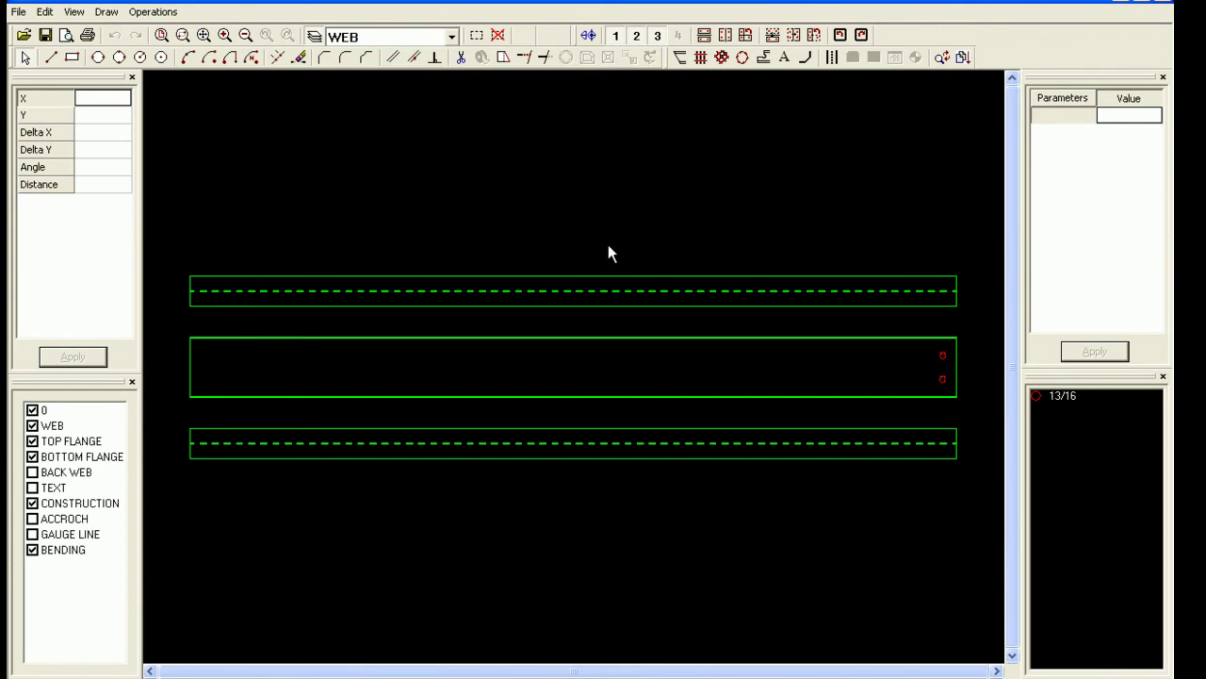
Cut the beginning of the beam's web at an angle of 10 degrees
{"action": "left_click", "coordinate": [681, 59]}
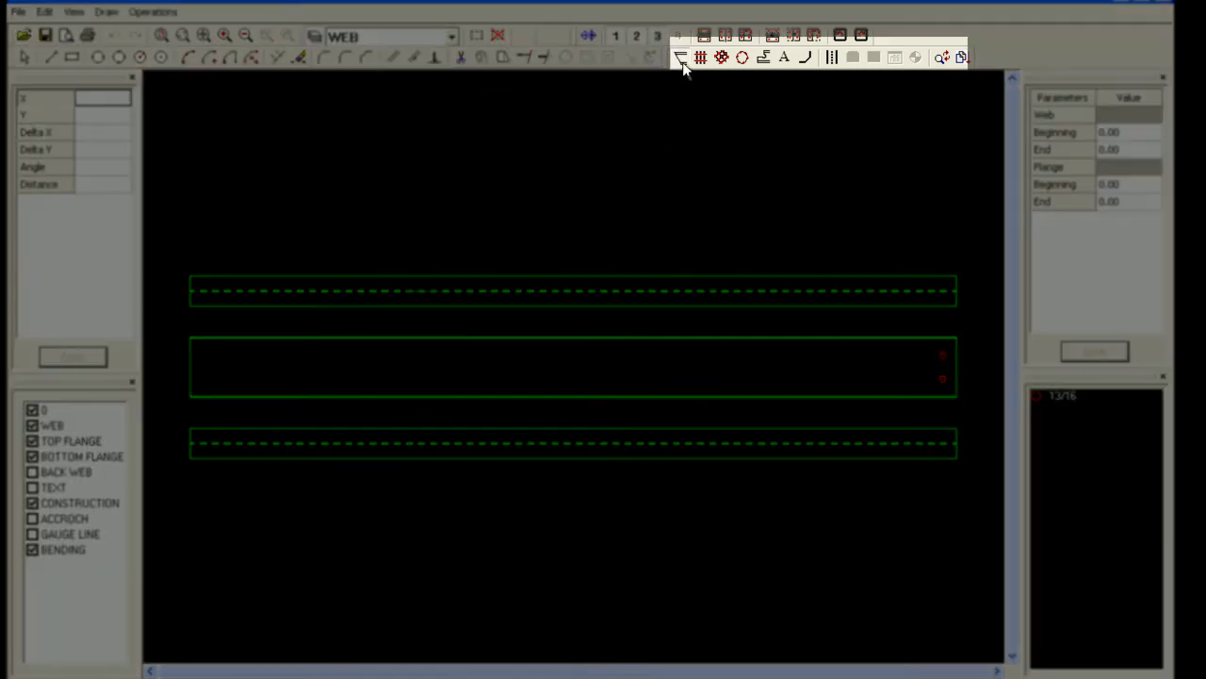
{"action": "left_click", "coordinate": [1101, 134]}
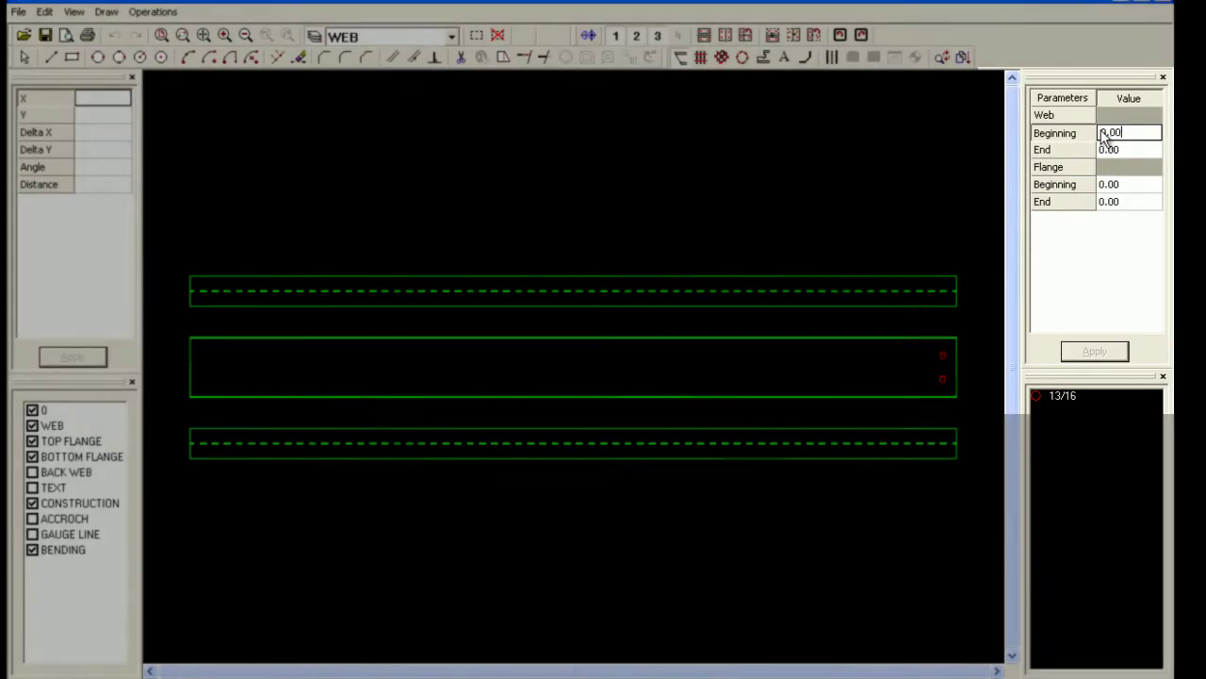
{"action": "left_click", "coordinate": [1093, 349]}
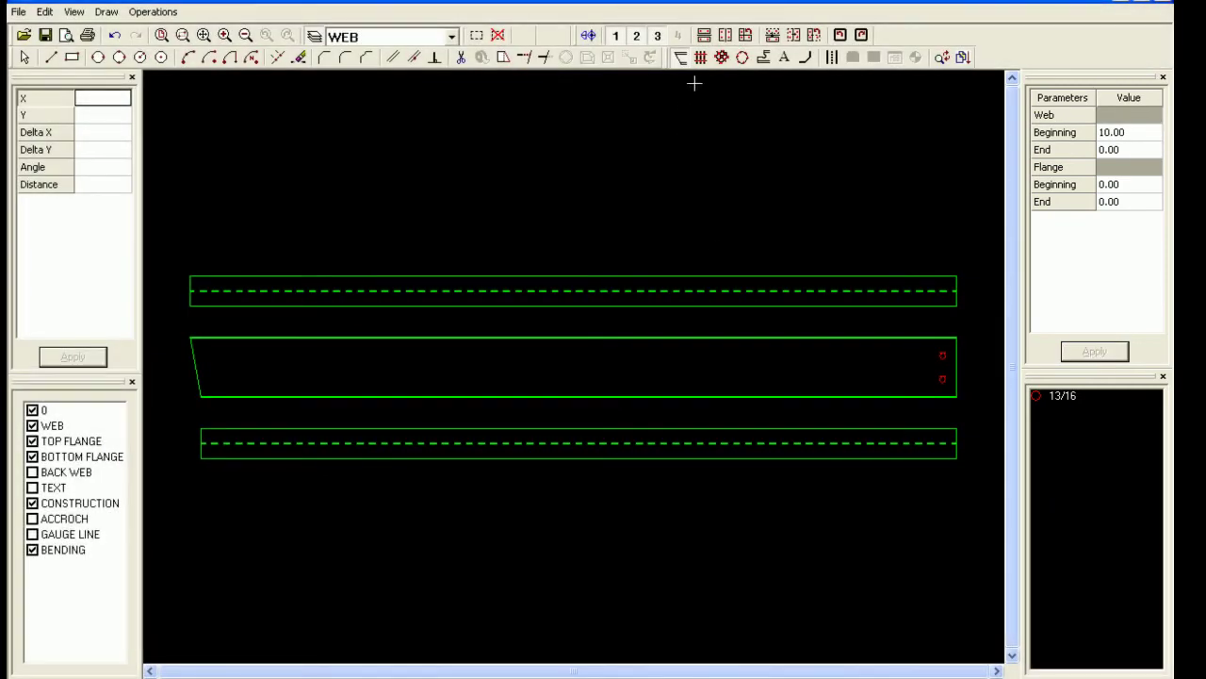
Drill a pair of normal 15/16 holes in the top flange about its center line, with gap 2, D 12 and X 0
{"action": "left_click", "coordinate": [692, 51]}
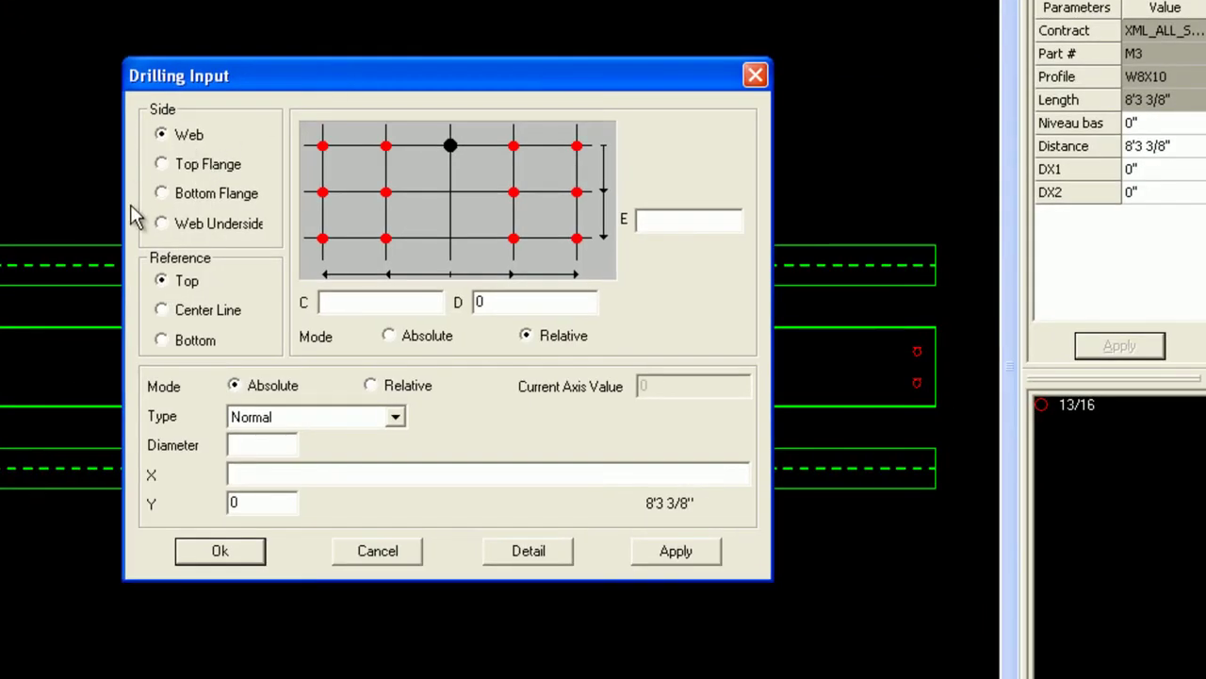
{"action": "left_click", "coordinate": [162, 164]}
{"action": "left_click", "coordinate": [694, 127]}
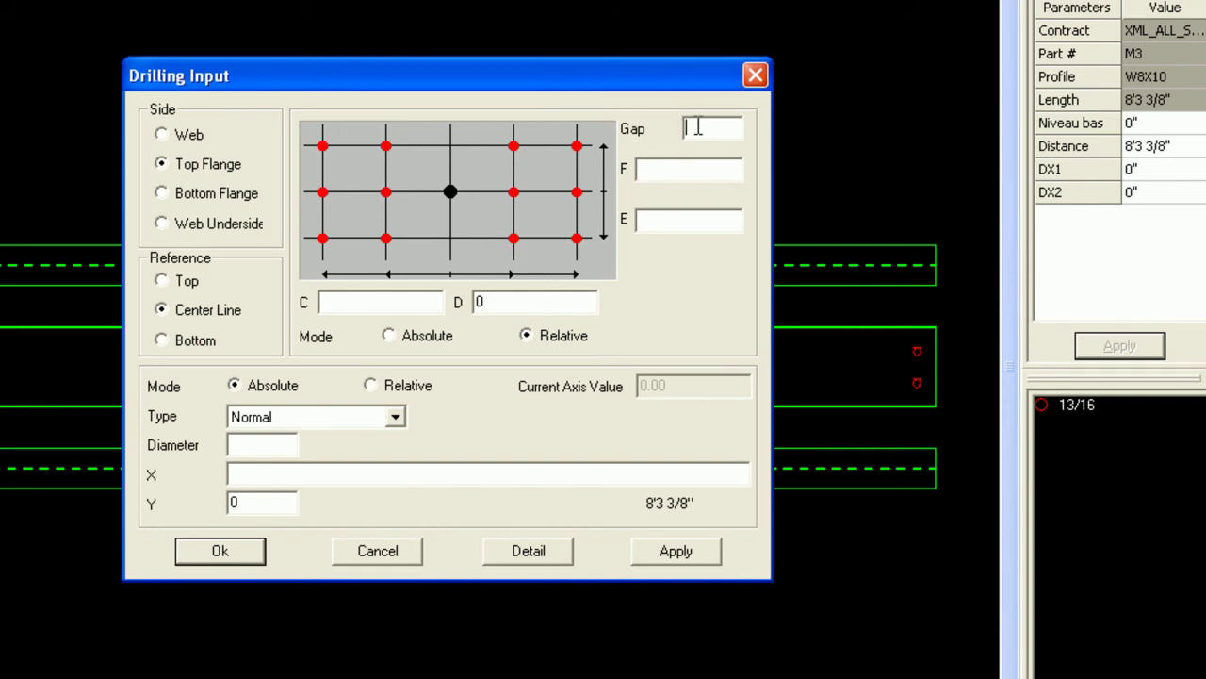
{"action": "type", "text": "2"}
{"action": "double_click", "coordinate": [479, 302]}
{"action": "type", "text": "12"}
{"action": "left_click", "coordinate": [271, 453]}
{"action": "type", "text": "15/1"}
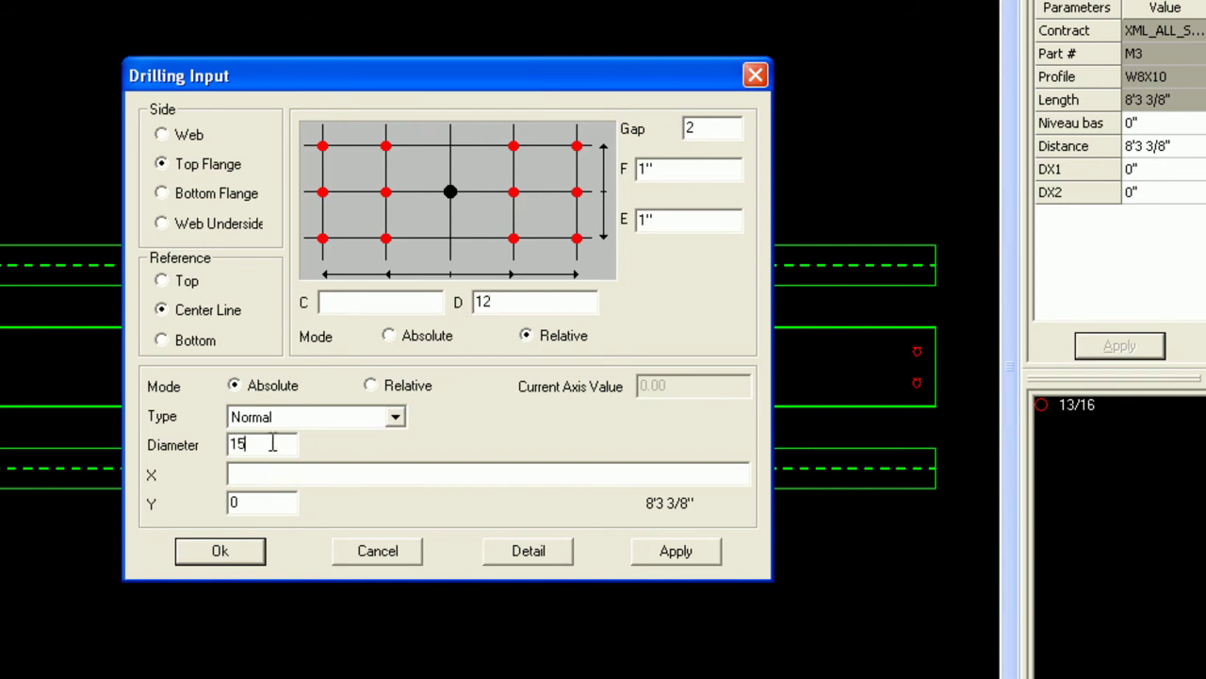
{"action": "type", "text": "6"}
{"action": "left_click", "coordinate": [295, 474]}
{"action": "type", "text": "0"}
{"action": "left_click", "coordinate": [222, 551]}
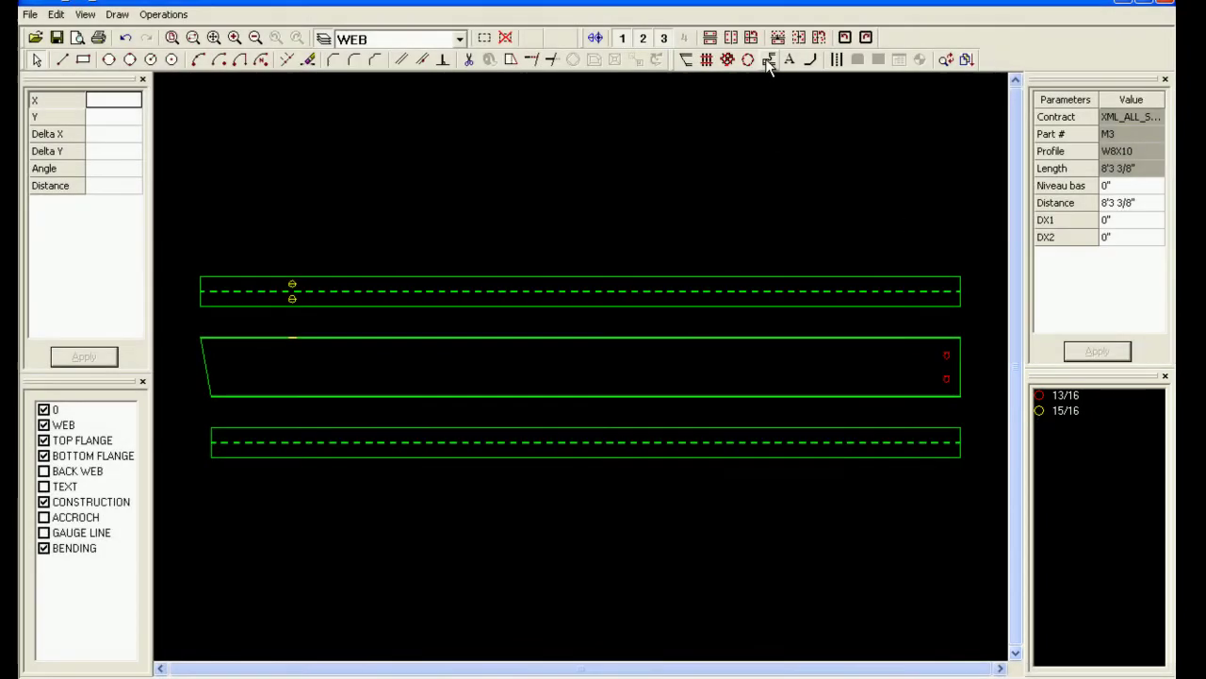
Examine the coping shapes available in Groups 1 through 4, and close the coping input without choosing one
{"action": "left_click", "coordinate": [768, 61]}
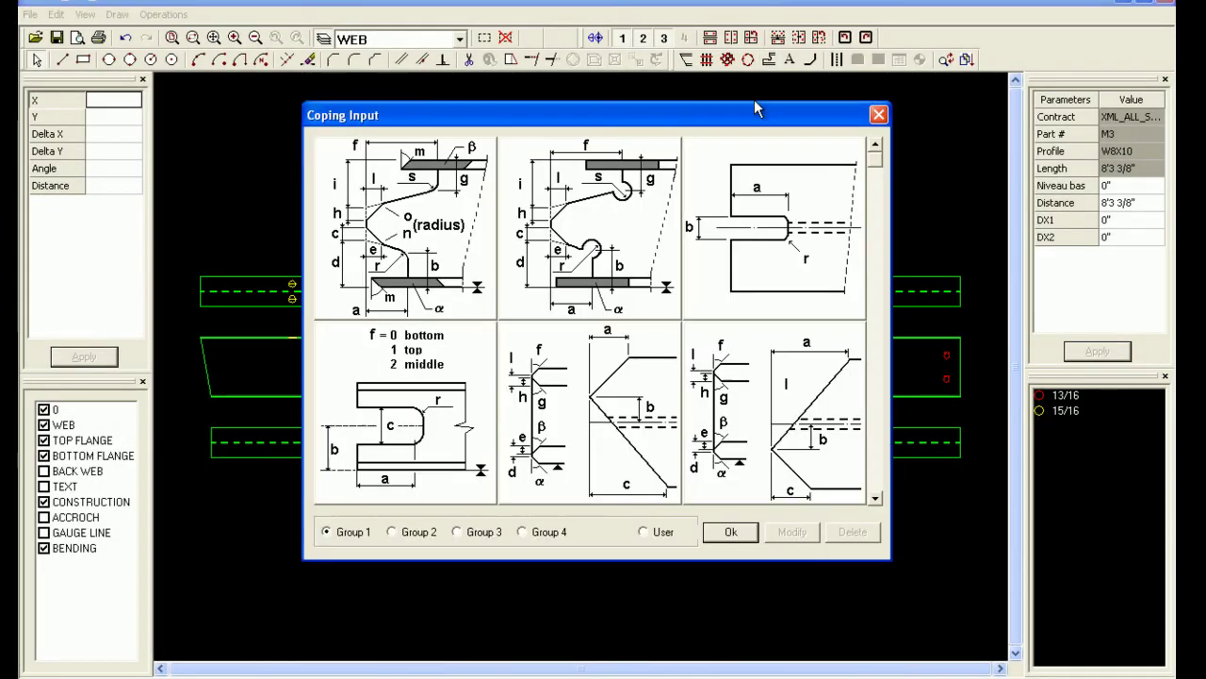
{"action": "left_click", "coordinate": [875, 498]}
{"action": "left_click", "coordinate": [875, 497]}
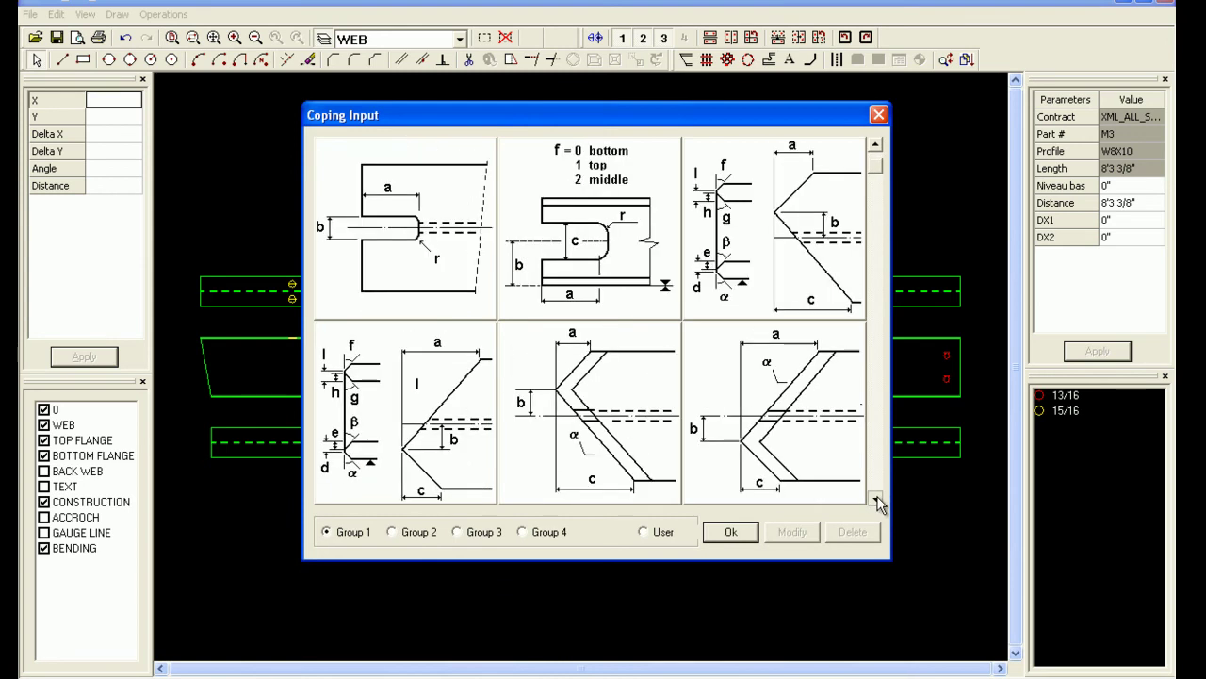
{"action": "left_click", "coordinate": [875, 498]}
{"action": "left_click", "coordinate": [876, 498]}
{"action": "left_click", "coordinate": [876, 498]}
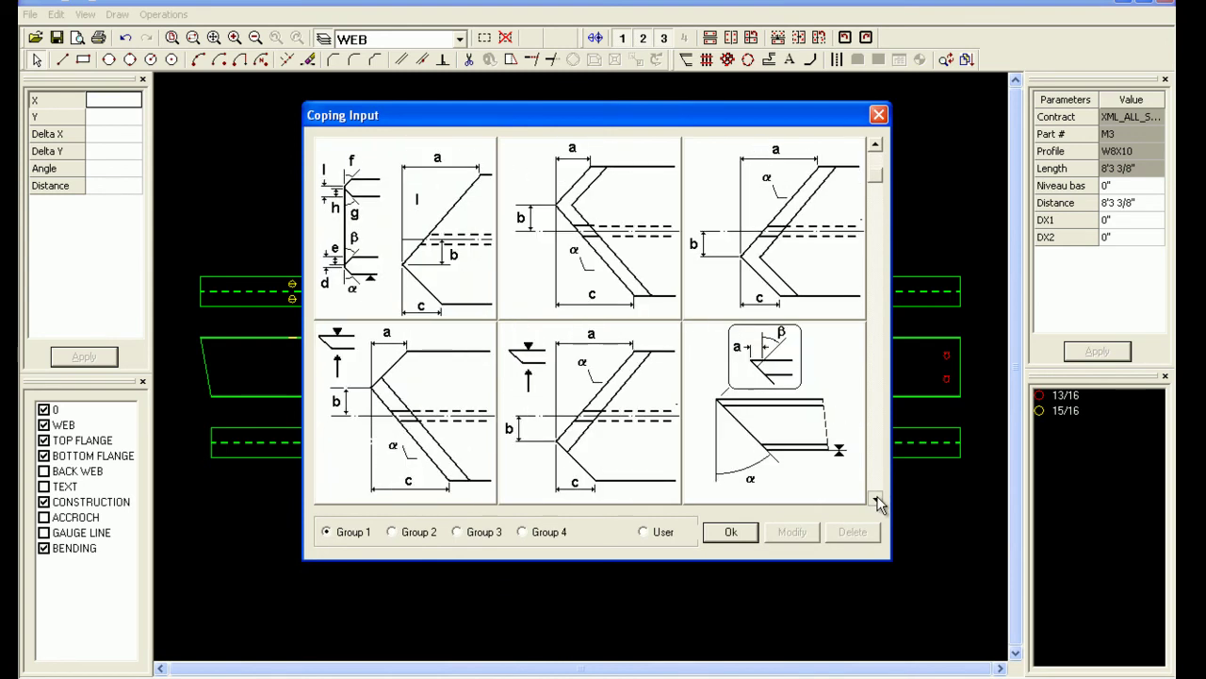
{"action": "left_click", "coordinate": [876, 497]}
{"action": "left_click", "coordinate": [876, 497]}
{"action": "left_click", "coordinate": [876, 498]}
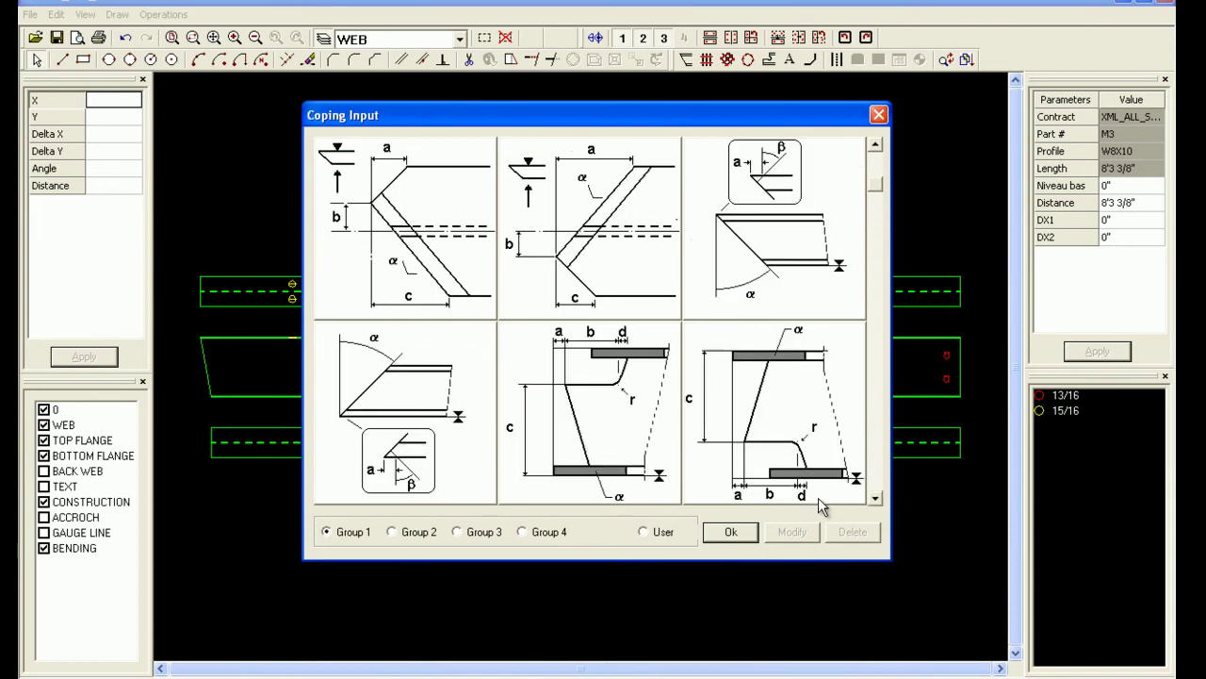
{"action": "left_click", "coordinate": [422, 533]}
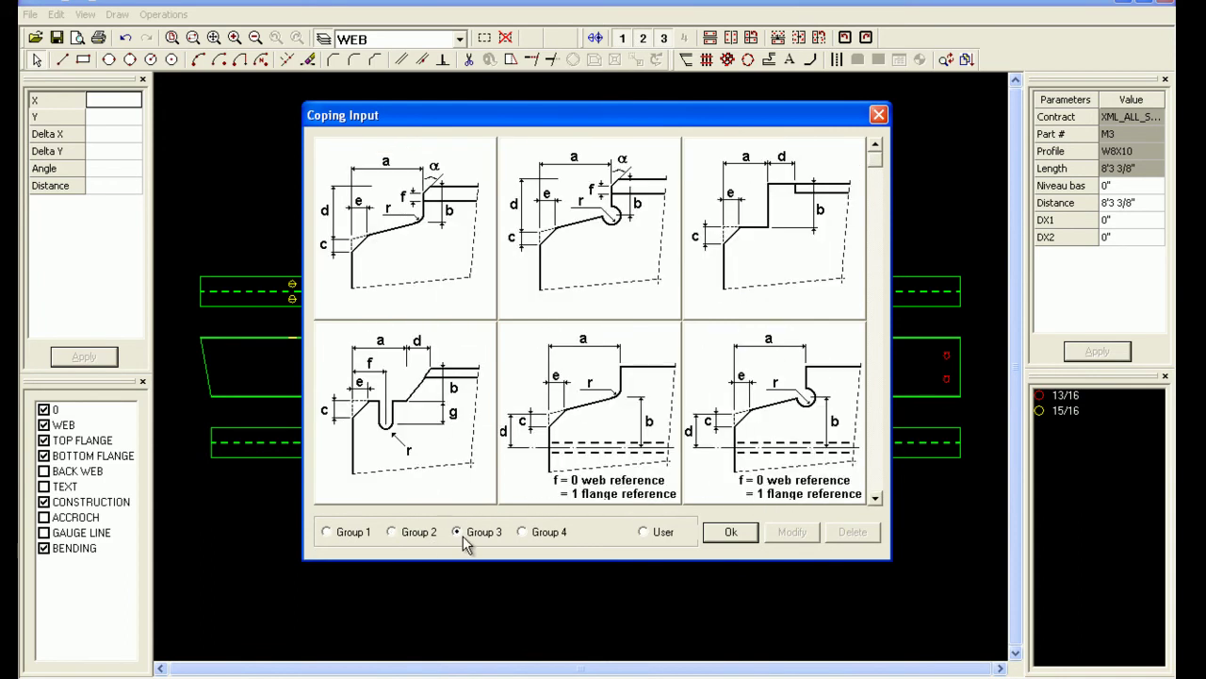
{"action": "left_click", "coordinate": [524, 533]}
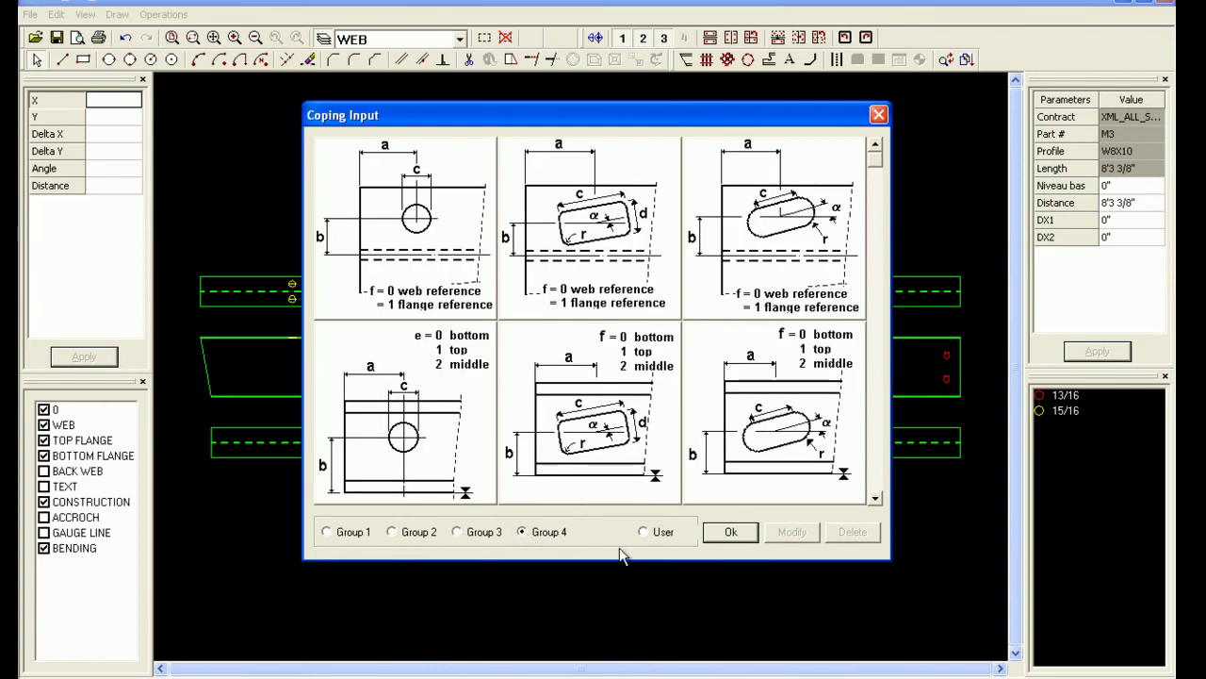
{"action": "left_click", "coordinate": [731, 532]}
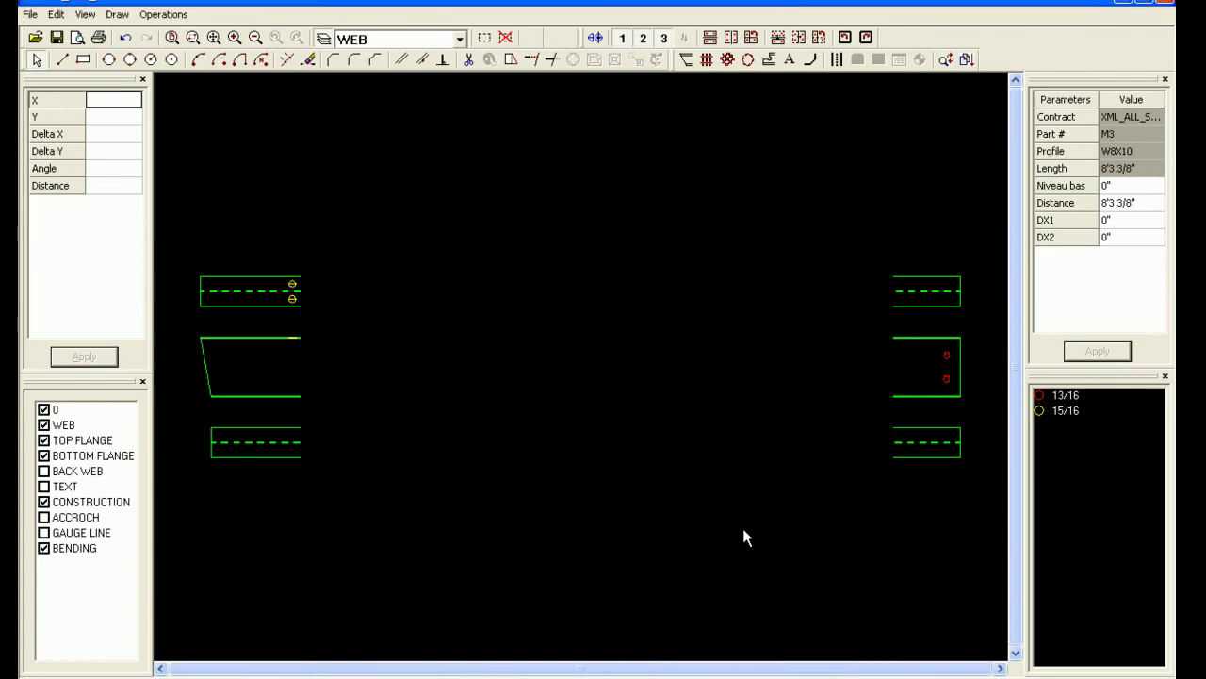
Change the two holes near the end of the web to type Normal with a 15/16 diameter, and close the part drawing
{"action": "left_click", "coordinate": [35, 60]}
{"action": "left_click_drag", "start_coordinate": [907, 323], "coordinate": [976, 410]}
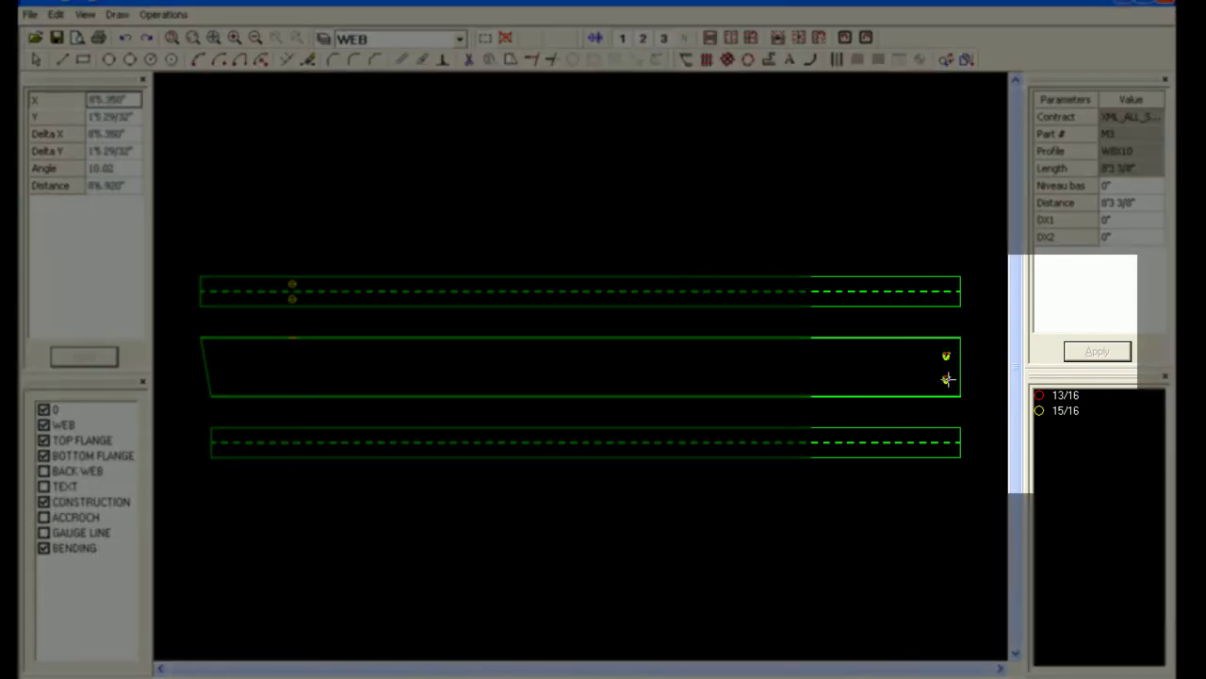
{"action": "right_click", "coordinate": [947, 379]}
{"action": "left_click", "coordinate": [966, 388]}
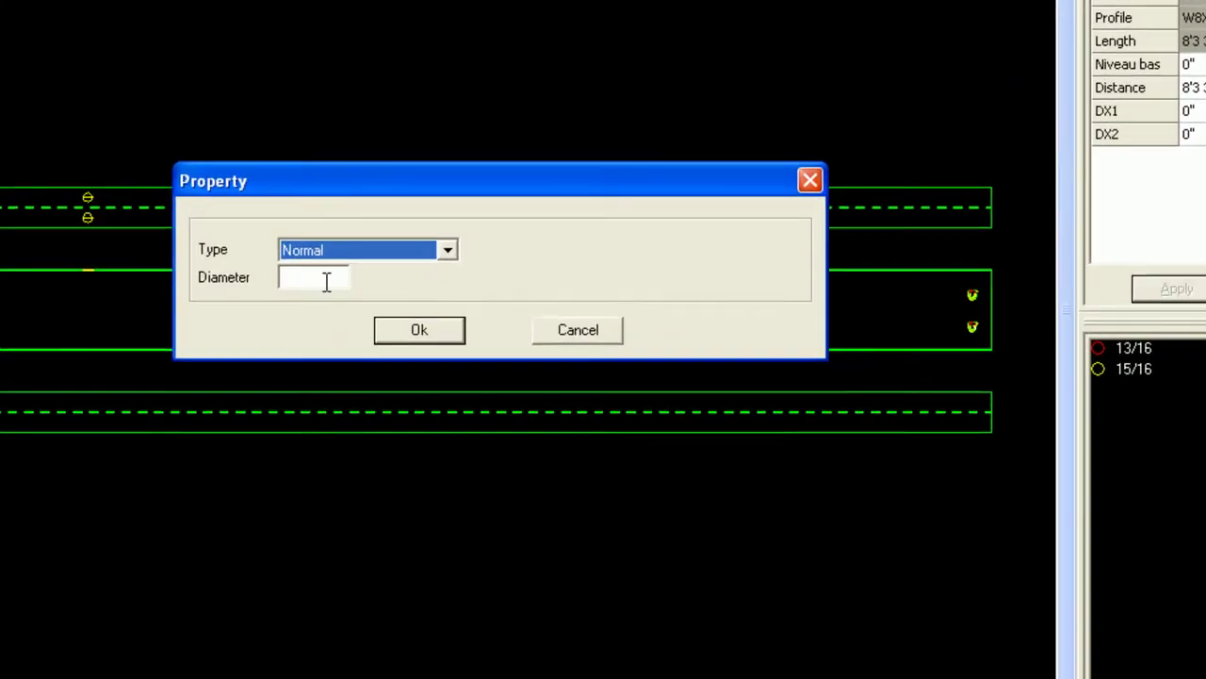
{"action": "left_click", "coordinate": [459, 340]}
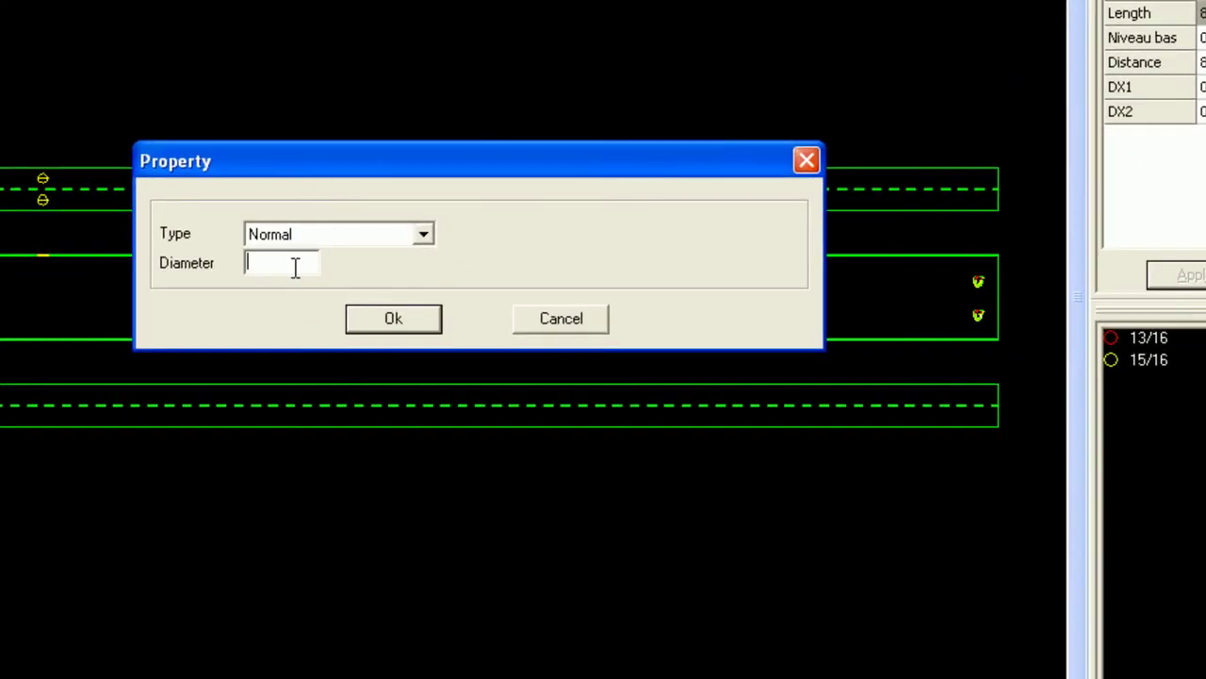
{"action": "type", "text": "15/16"}
{"action": "left_click", "coordinate": [423, 325]}
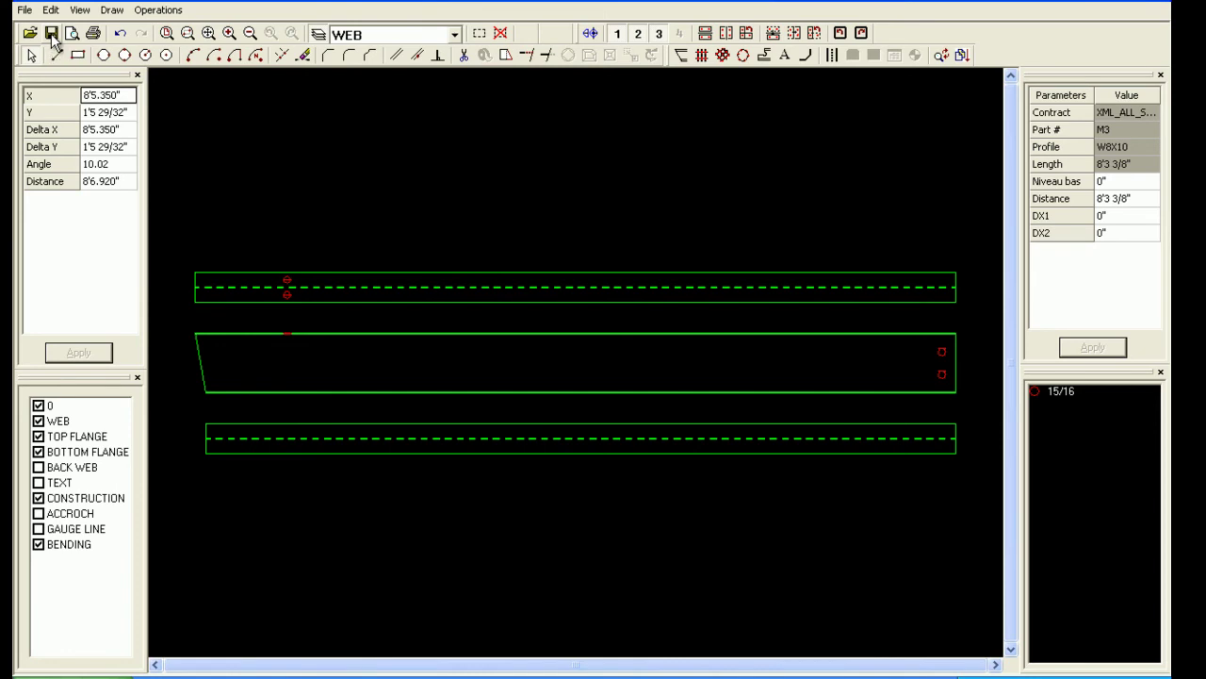
{"action": "left_click", "coordinate": [1164, 5]}
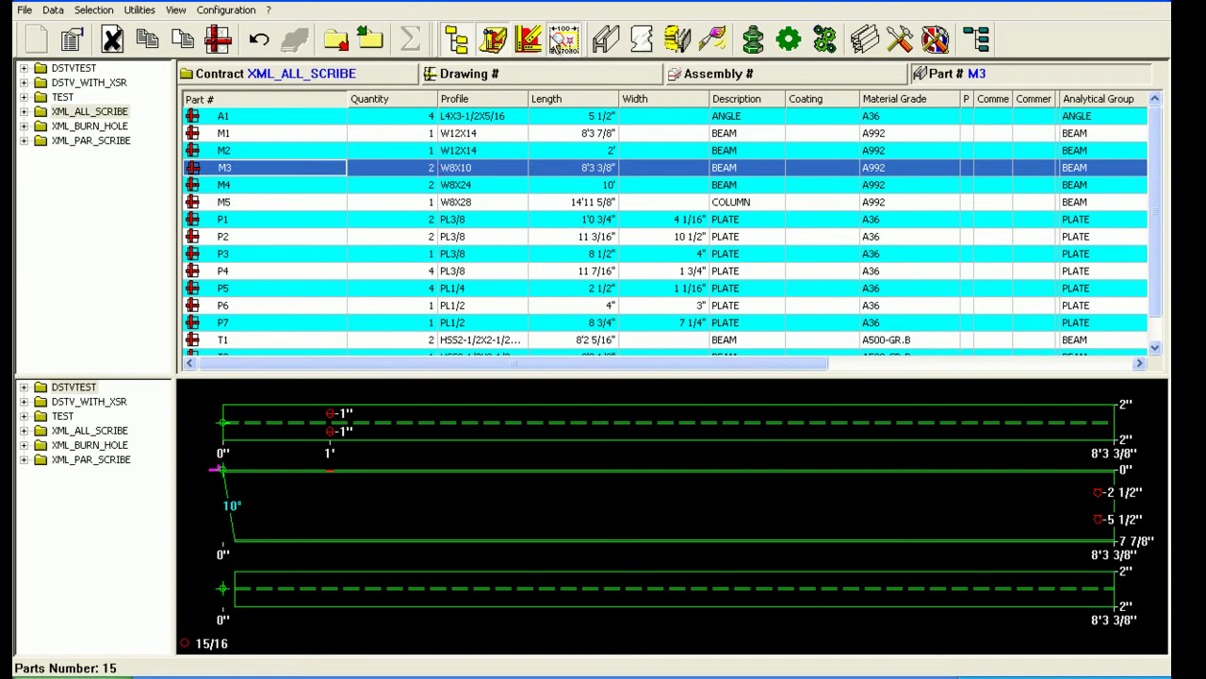
Hide the part preview and create a new contract named DEMO from the contract list
{"action": "left_click", "coordinate": [563, 41]}
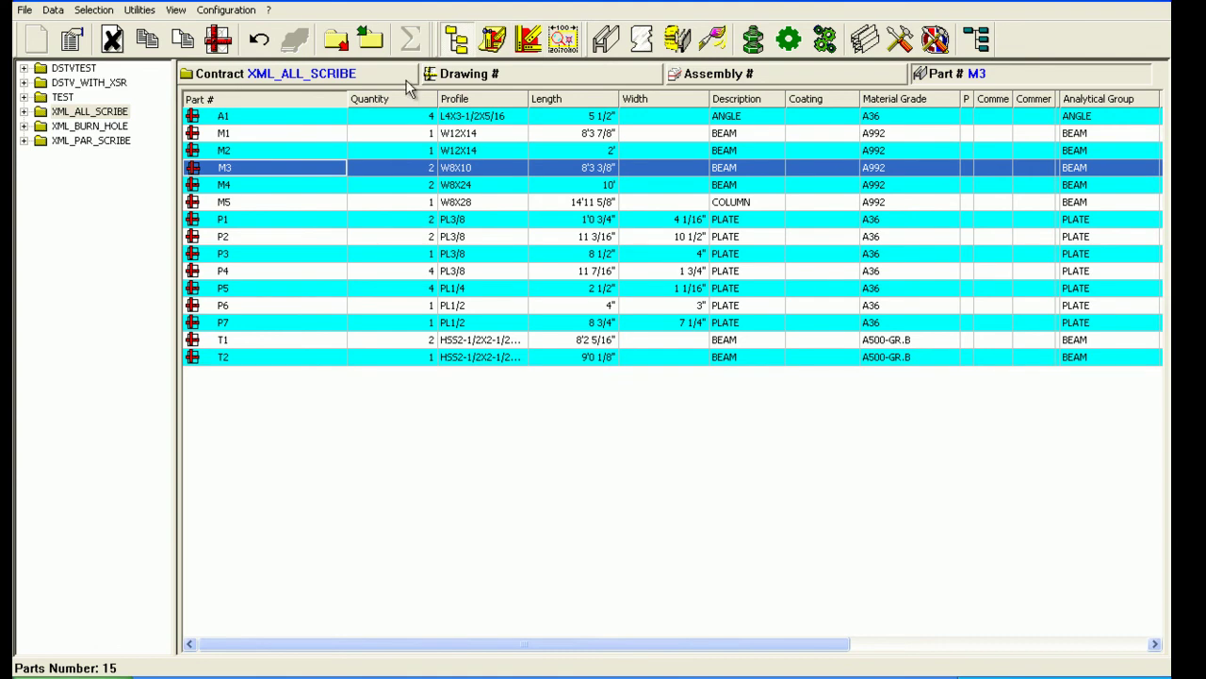
{"action": "left_click", "coordinate": [383, 79]}
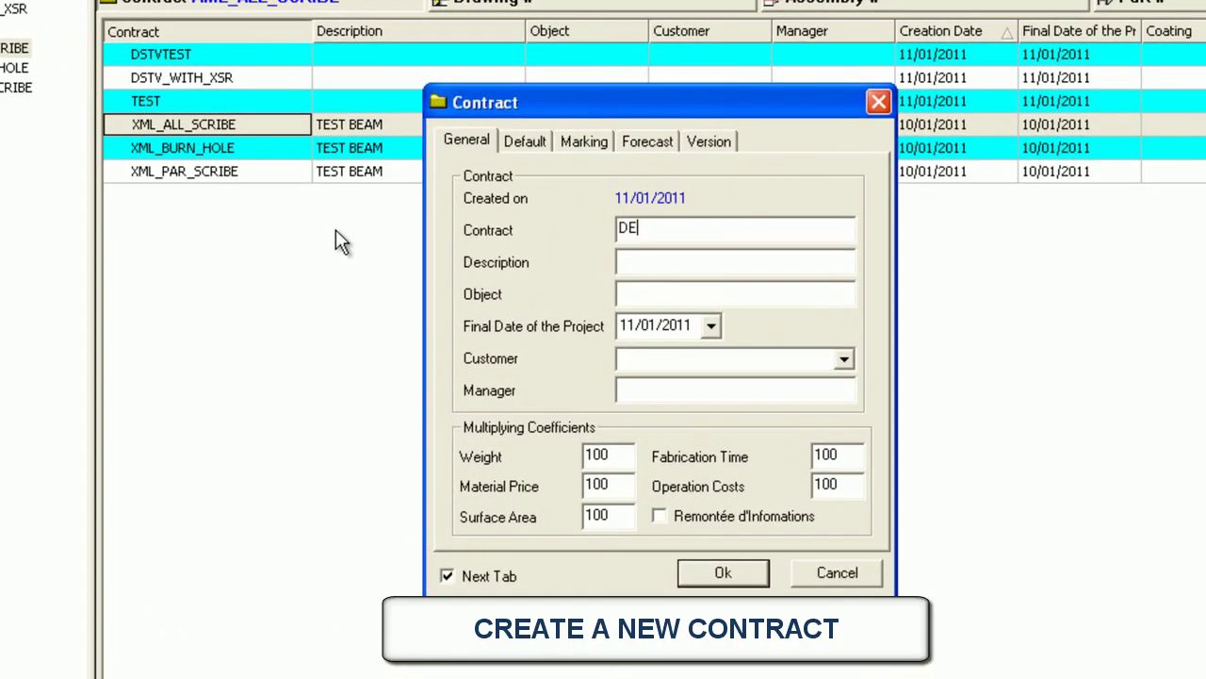
{"action": "type", "text": "MO"}
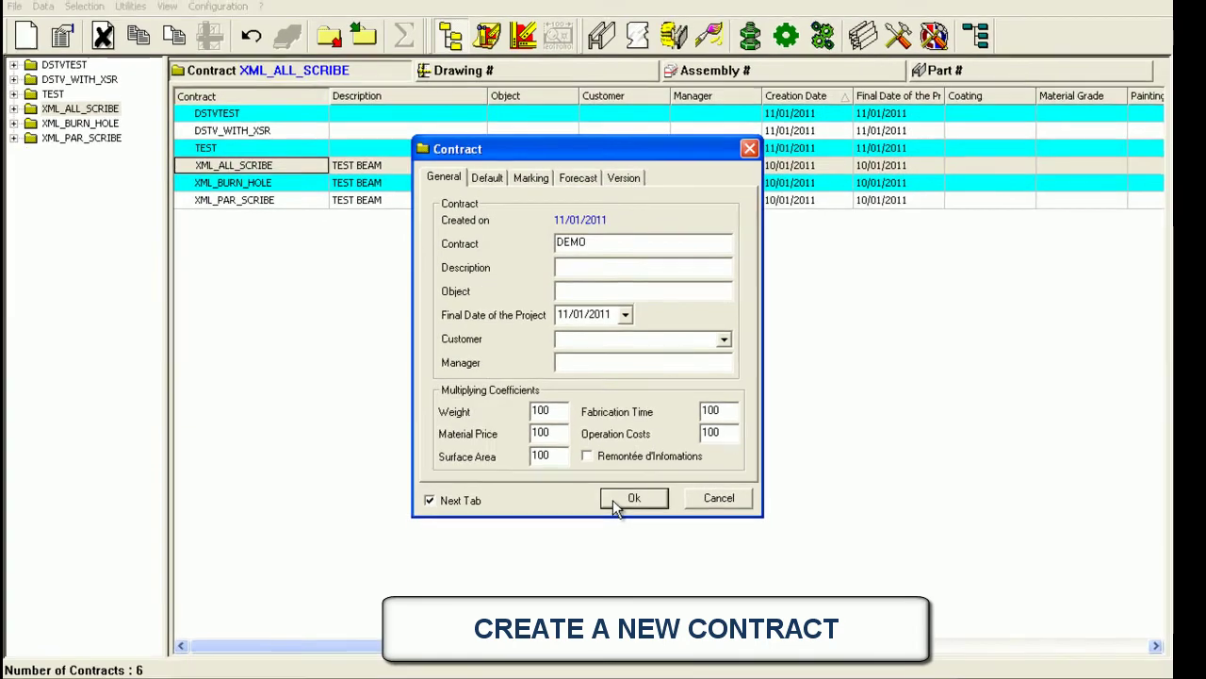
{"action": "left_click", "coordinate": [702, 578]}
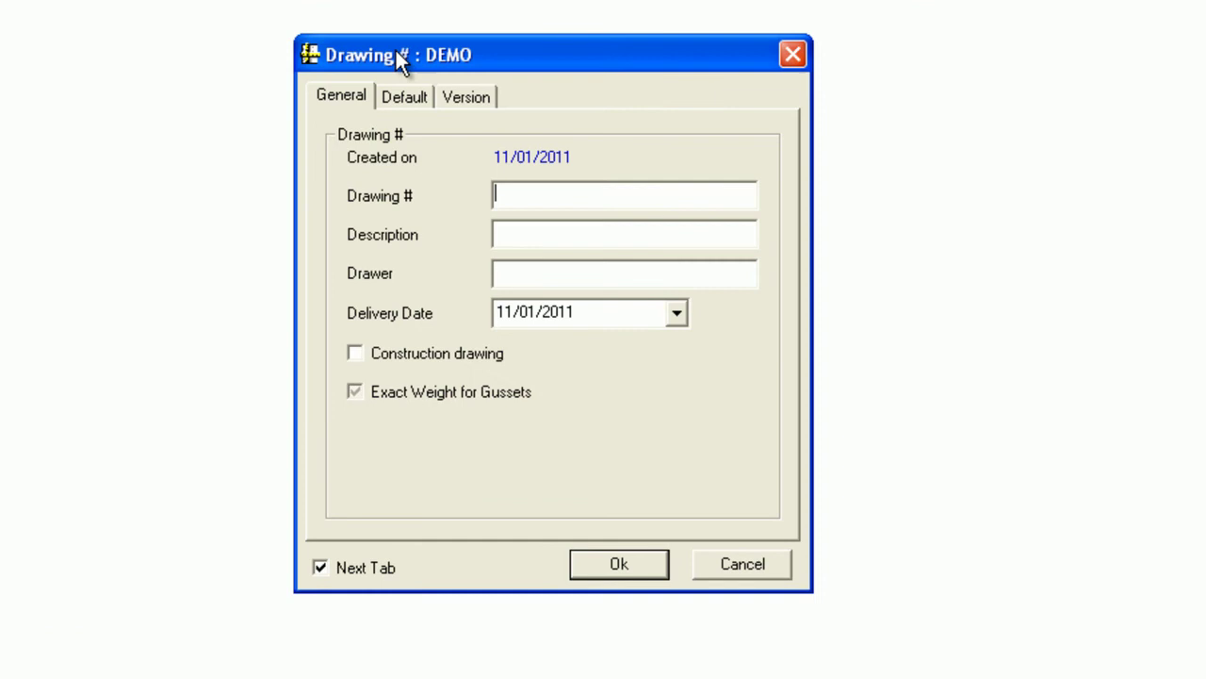
Create drawing FOR in contract DEMO and add assembly WINSTEEL to it with quantity 1
{"action": "type", "text": "FOR"}
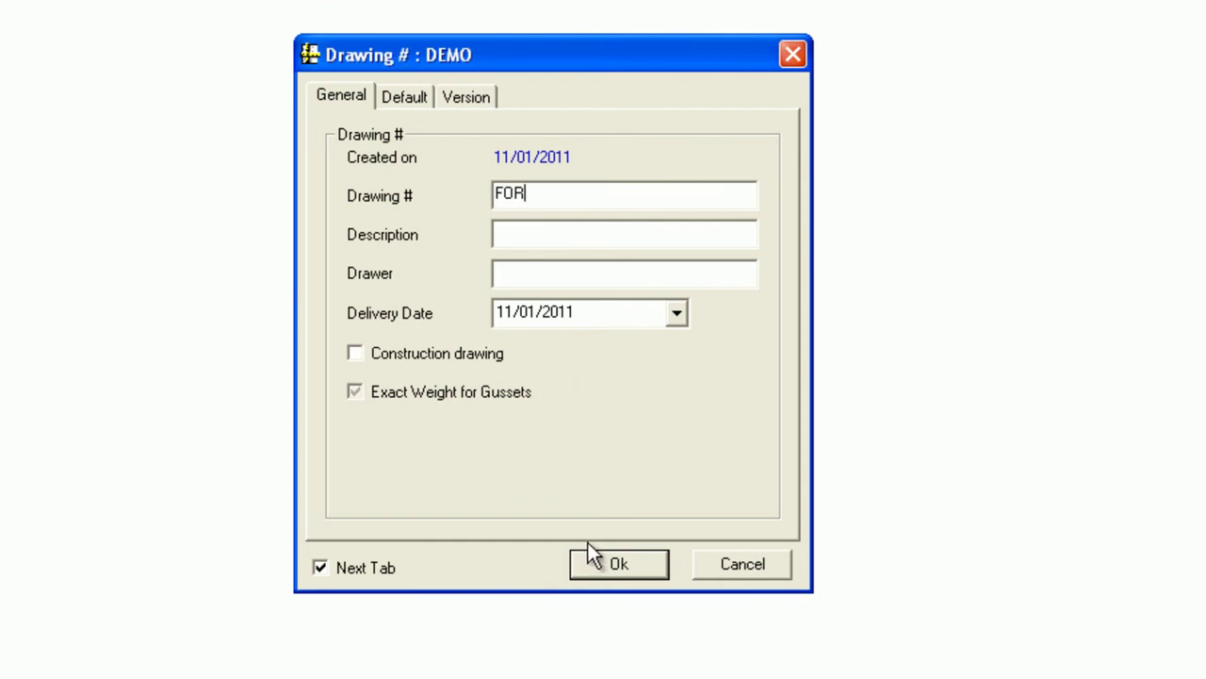
{"action": "left_click", "coordinate": [619, 563]}
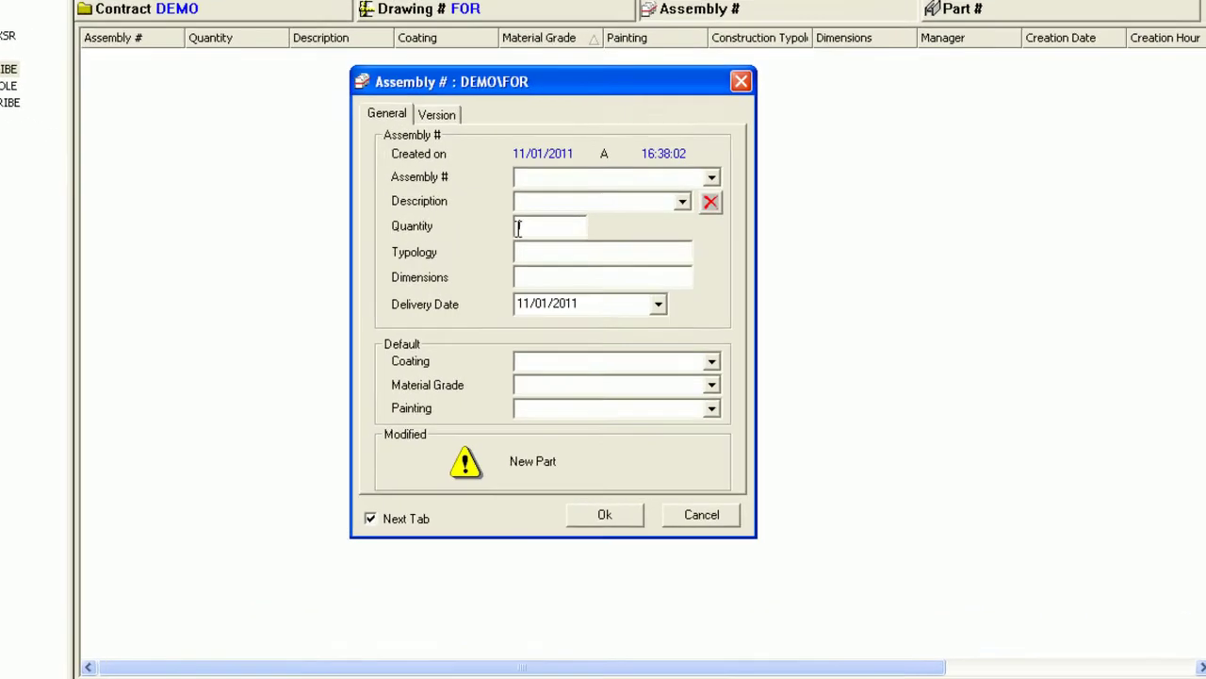
{"action": "type", "text": "WINSTEEL"}
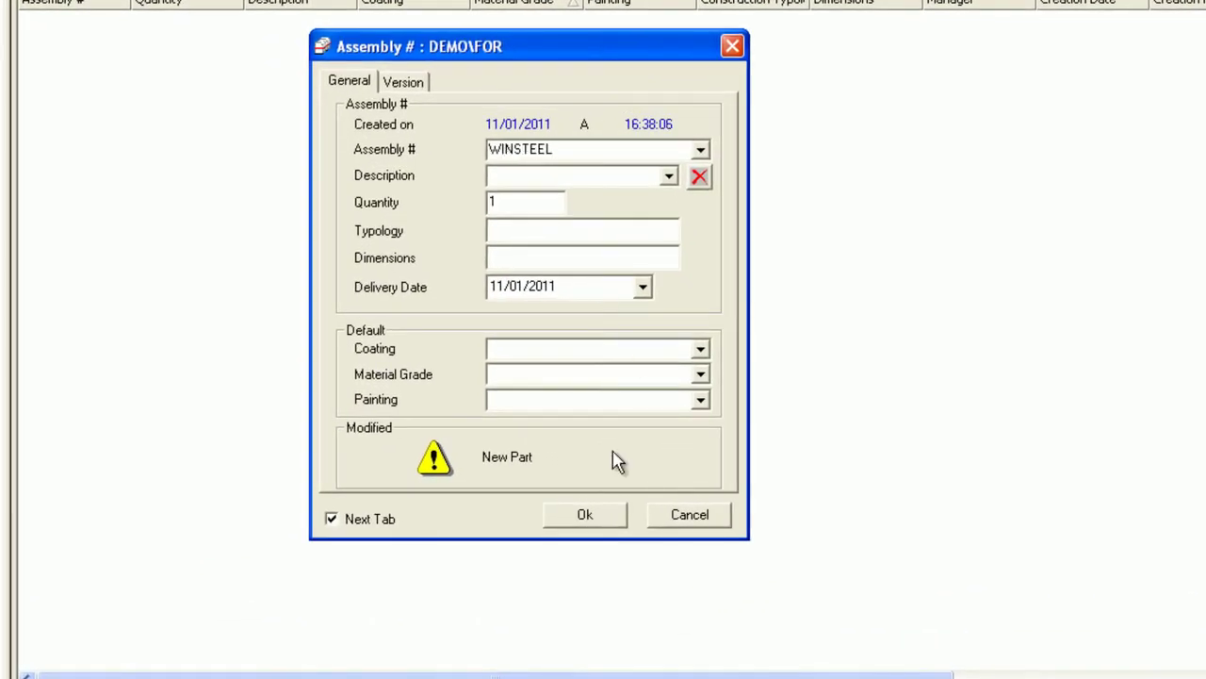
{"action": "left_click", "coordinate": [586, 513]}
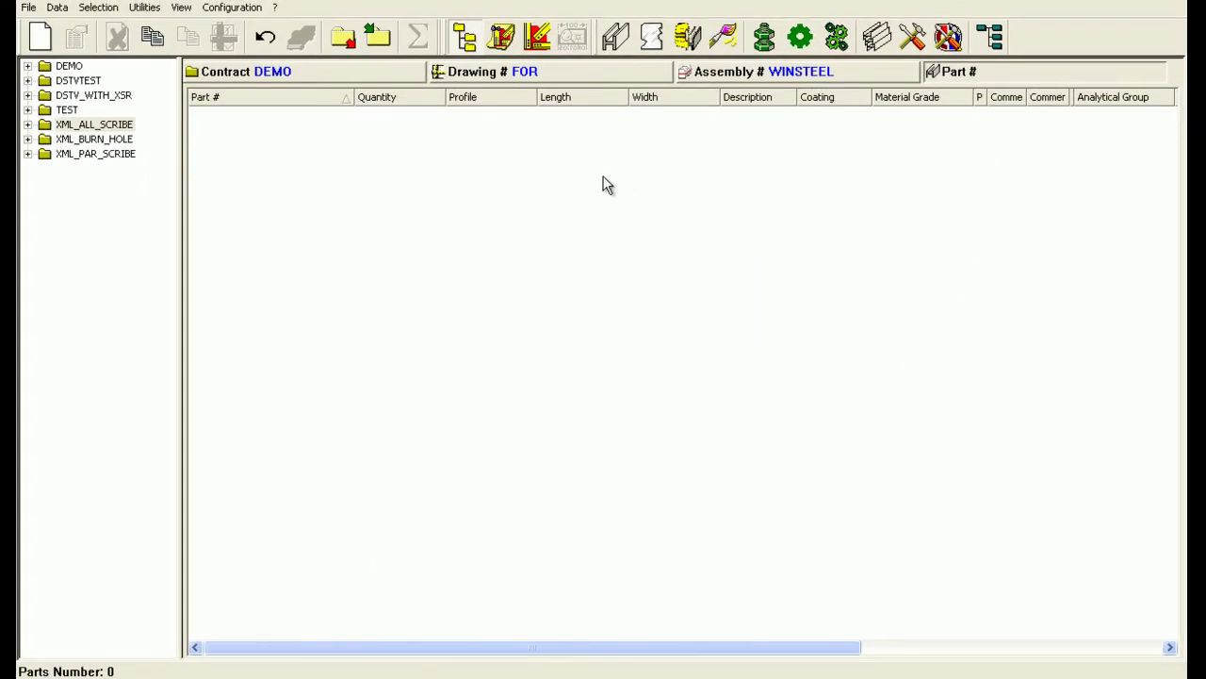
Add a new part TESTPLATE with profile PL1/2 to assembly WINSTEEL
{"action": "double_click", "coordinate": [576, 175]}
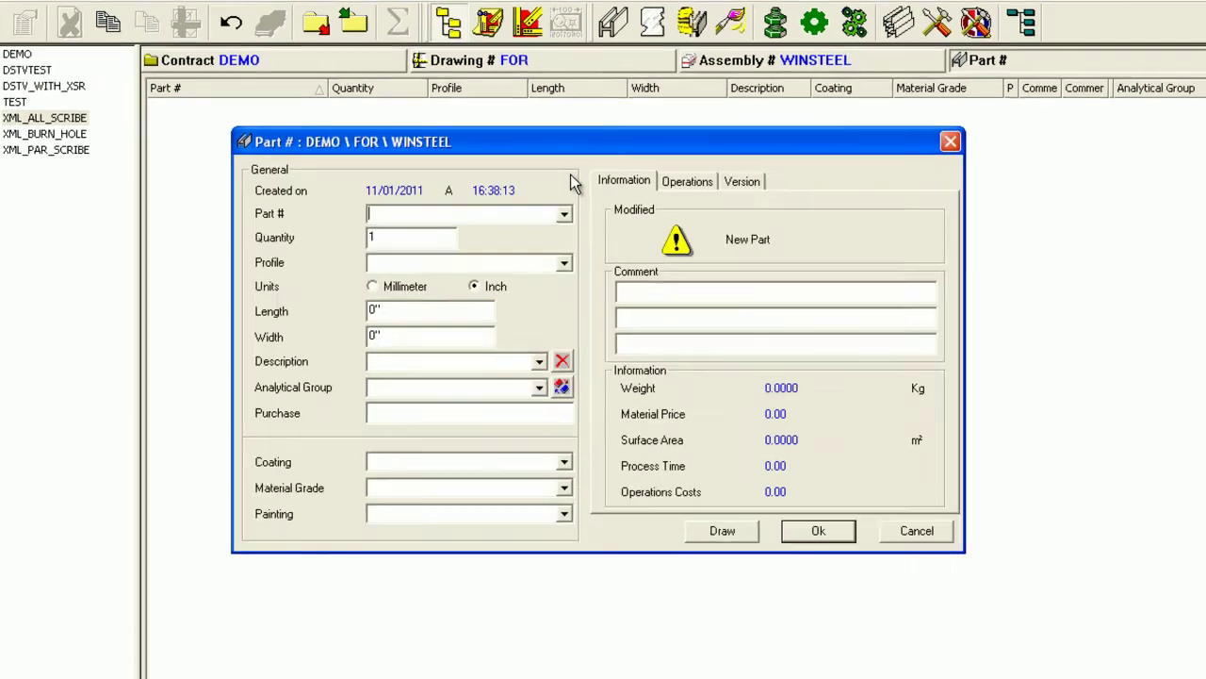
{"action": "type", "text": "TE"}
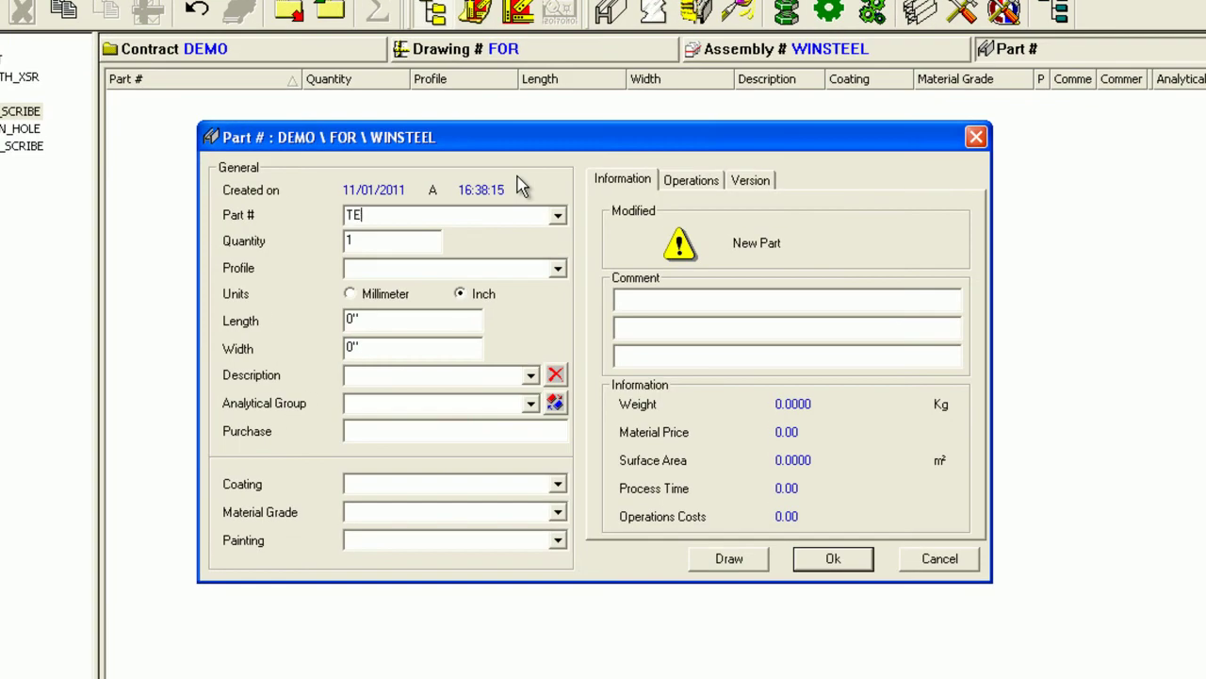
{"action": "type", "text": "STPLATE"}
{"action": "key", "text": "Tab"}
{"action": "key", "text": "Tab"}
{"action": "type", "text": "PL1/2"}
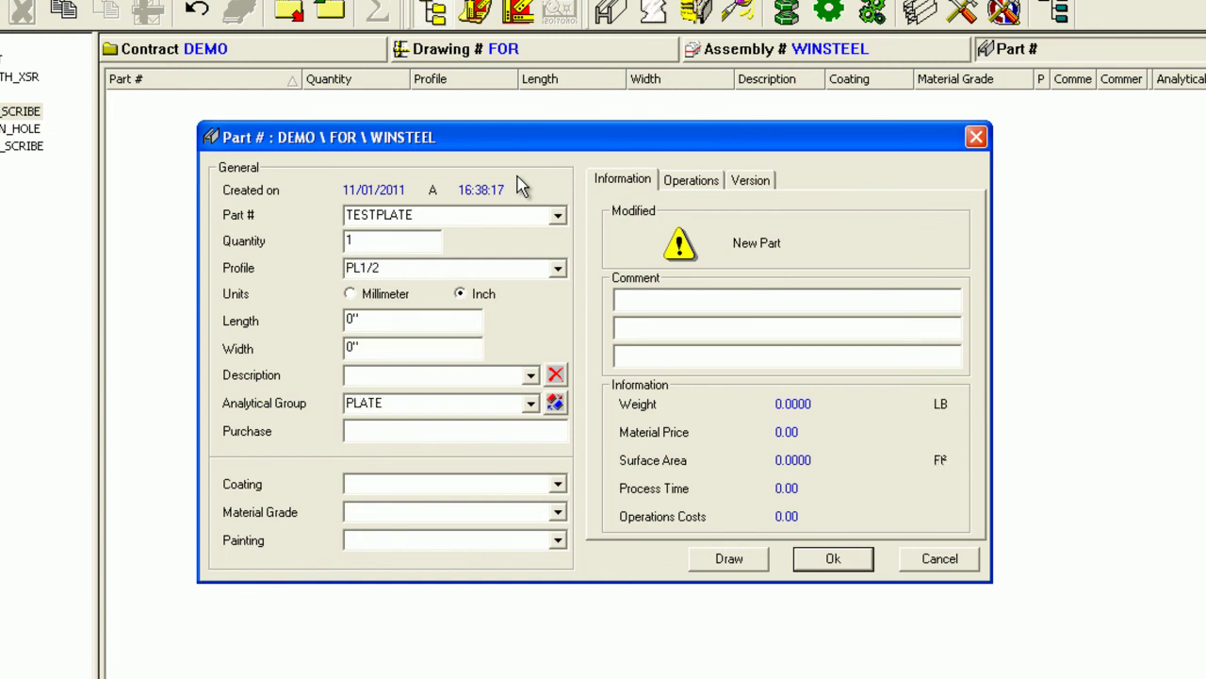
Set the plate's length to 12 inches, width to 3 inches and material grade to A36, and open its drawing
{"action": "key", "text": "Tab"}
{"action": "key", "text": "Tab"}
{"action": "type", "text": "12"}
{"action": "key", "text": "Tab"}
{"action": "type", "text": "3"}
{"action": "key", "text": "Tab"}
{"action": "key", "text": "Tab"}
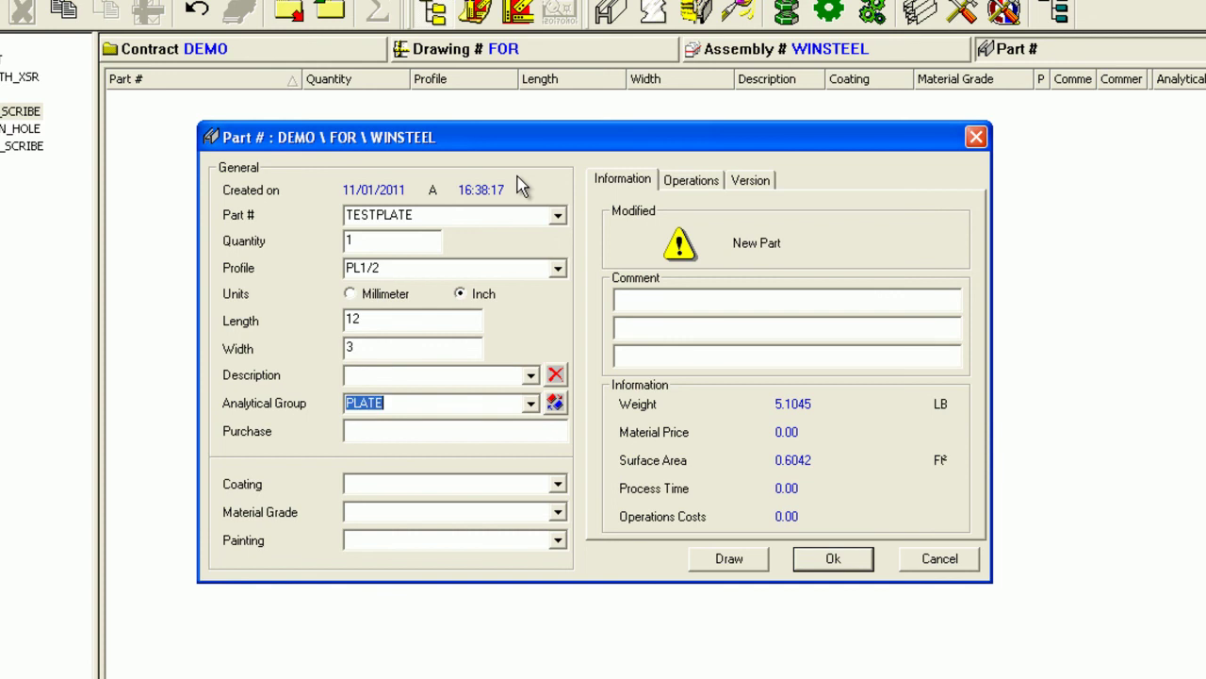
{"action": "type", "text": "A36"}
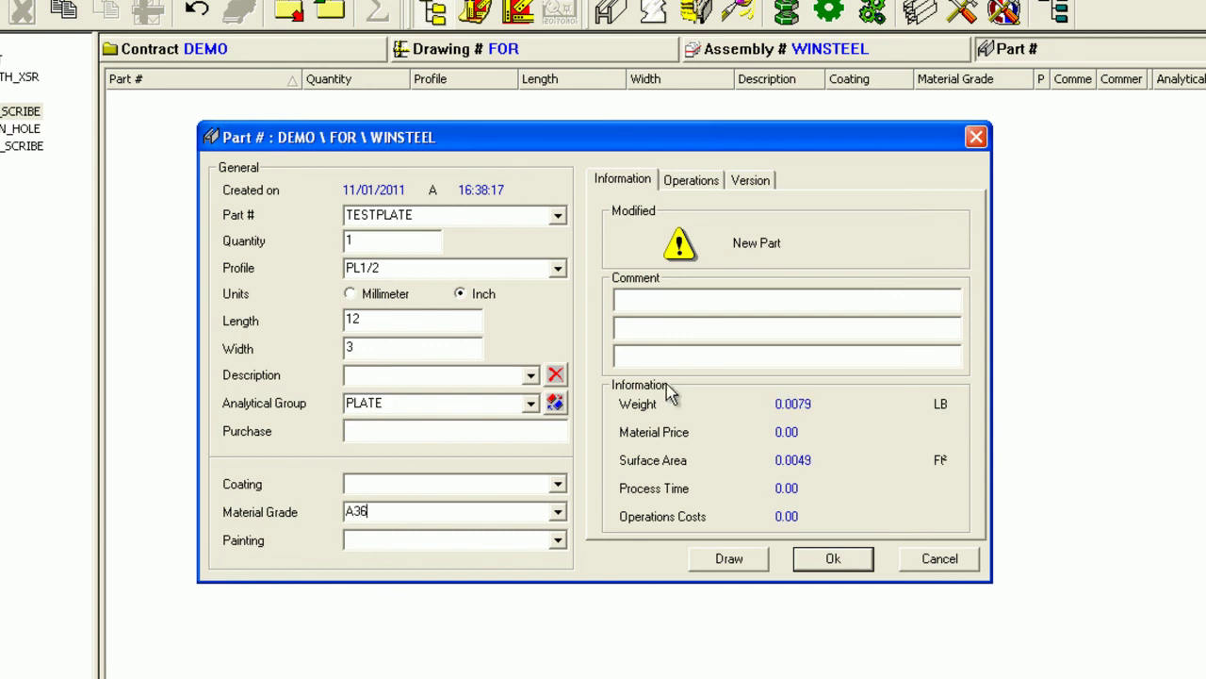
{"action": "left_click", "coordinate": [751, 562]}
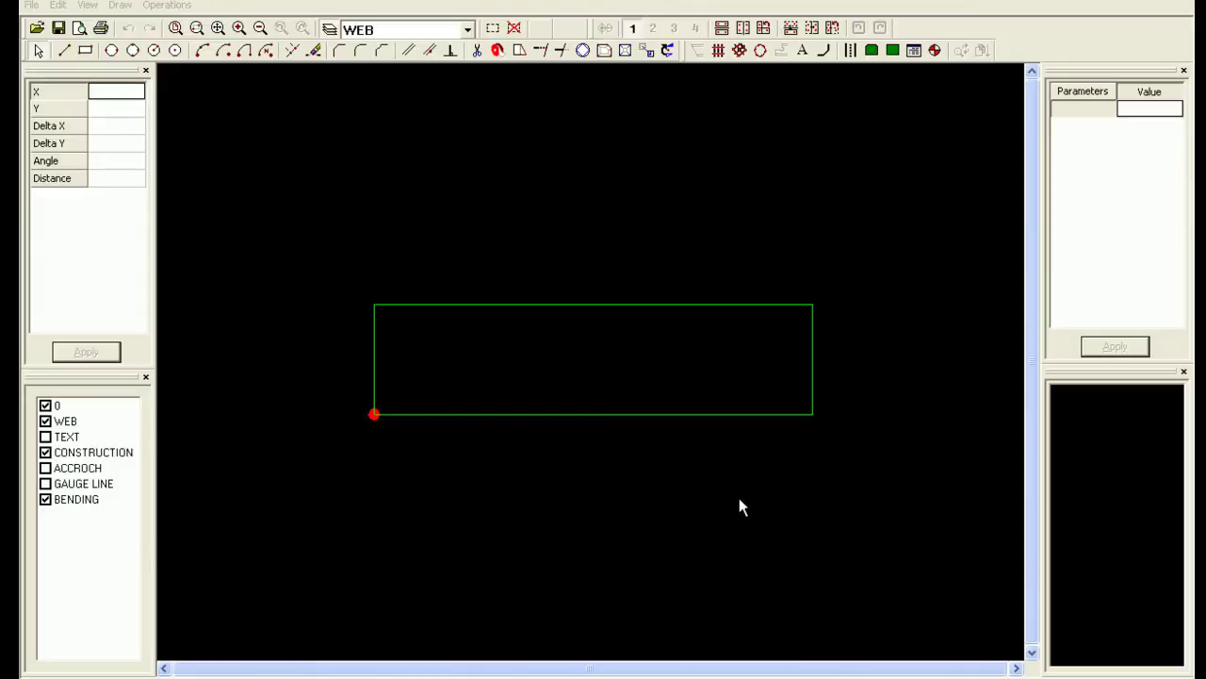
Chamfer both upper corners of the plate with Cut 1 and Cut 2 of .787
{"action": "left_click", "coordinate": [339, 51]}
{"action": "left_click", "coordinate": [388, 311]}
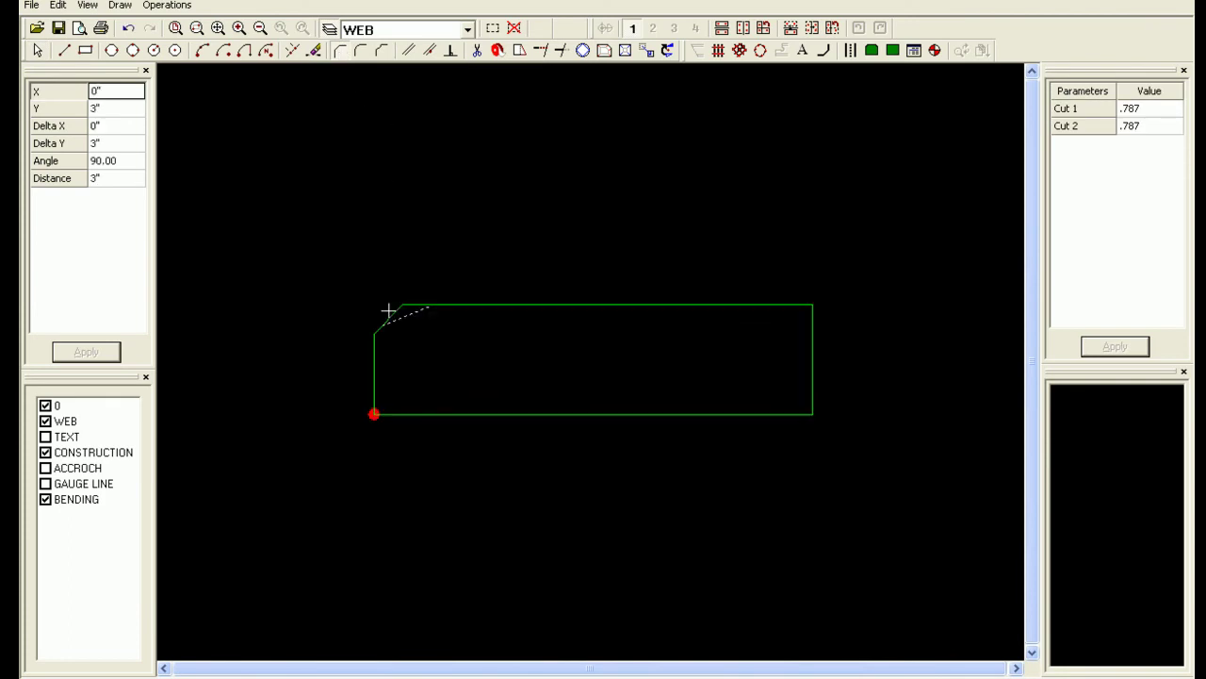
{"action": "left_click", "coordinate": [799, 314]}
Drill two normal 9/16 holes in the plate's web with F 1.5 and relative D 3,6, and close the drawing
{"action": "left_click", "coordinate": [719, 50]}
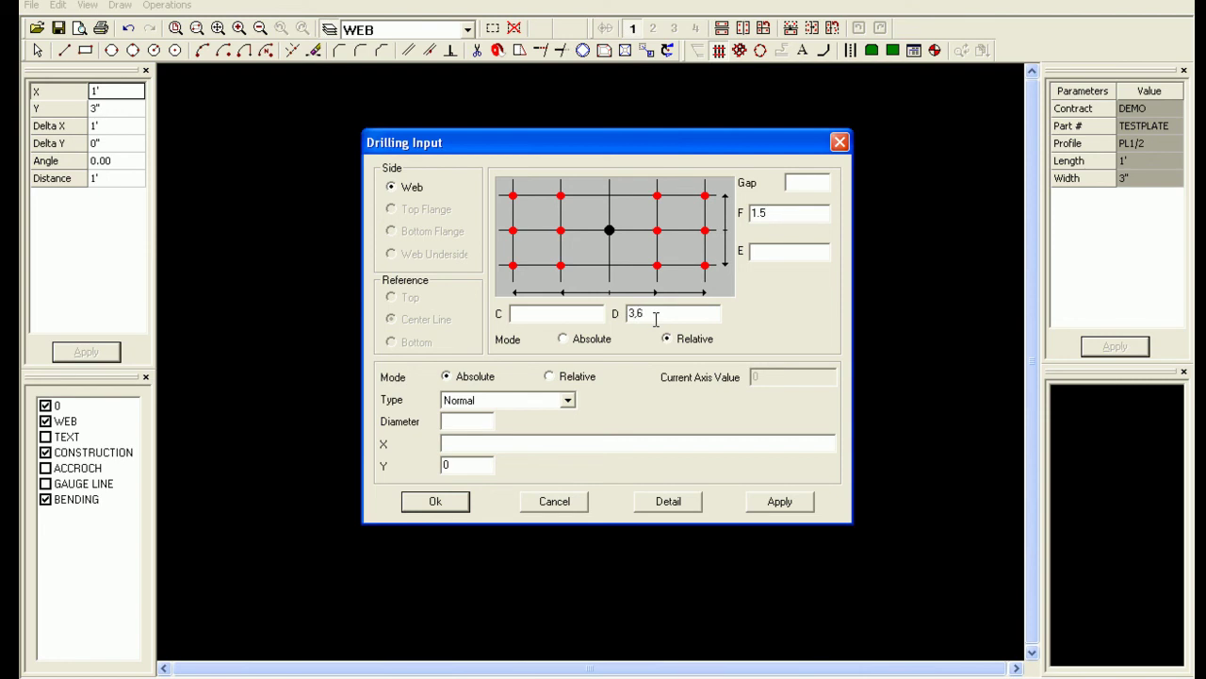
{"action": "left_click", "coordinate": [483, 422]}
{"action": "left_click", "coordinate": [431, 502]}
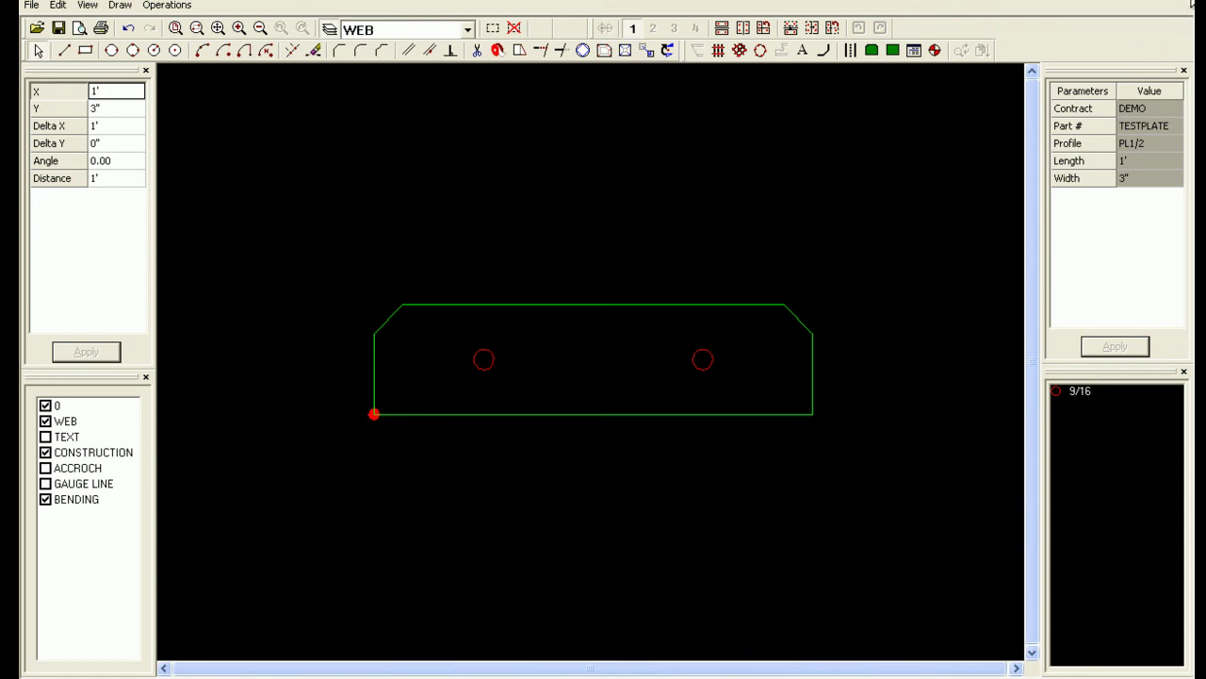
{"action": "left_click", "coordinate": [1189, 4]}
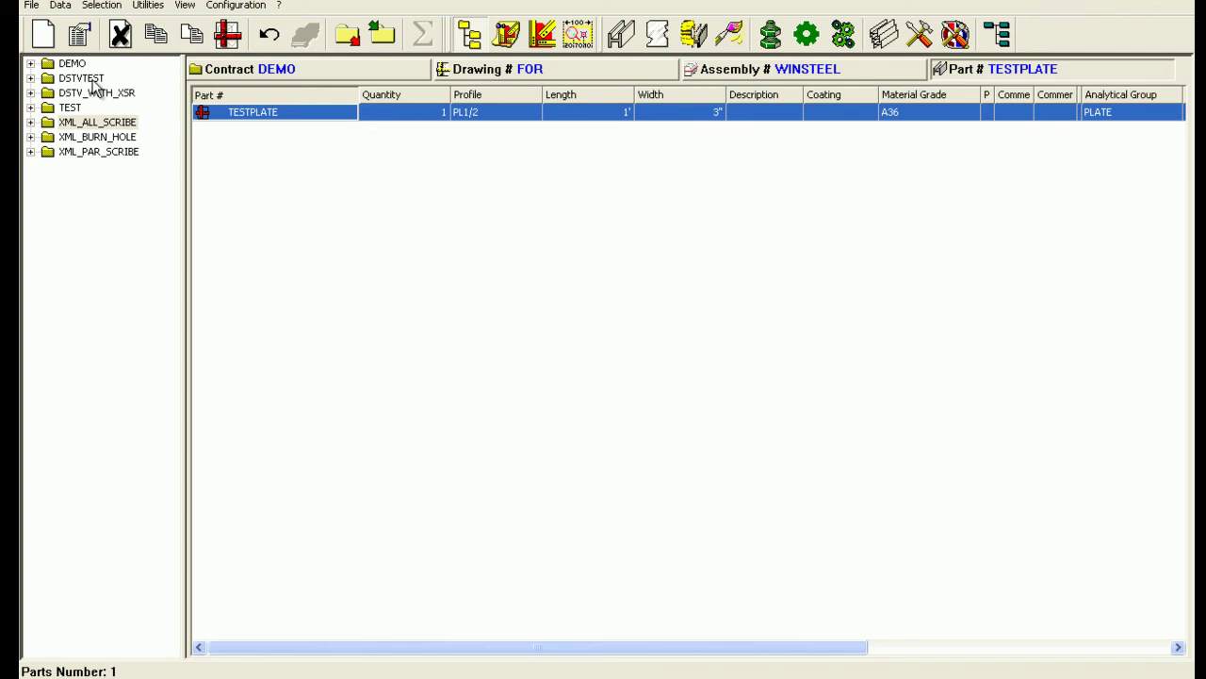
Add contract DSTVTEST to the parts selection, with the filter limited to analytical groups ANGLE, BEAM and CHANNEL
{"action": "left_click_drag", "start_coordinate": [85, 80], "coordinate": [277, 371]}
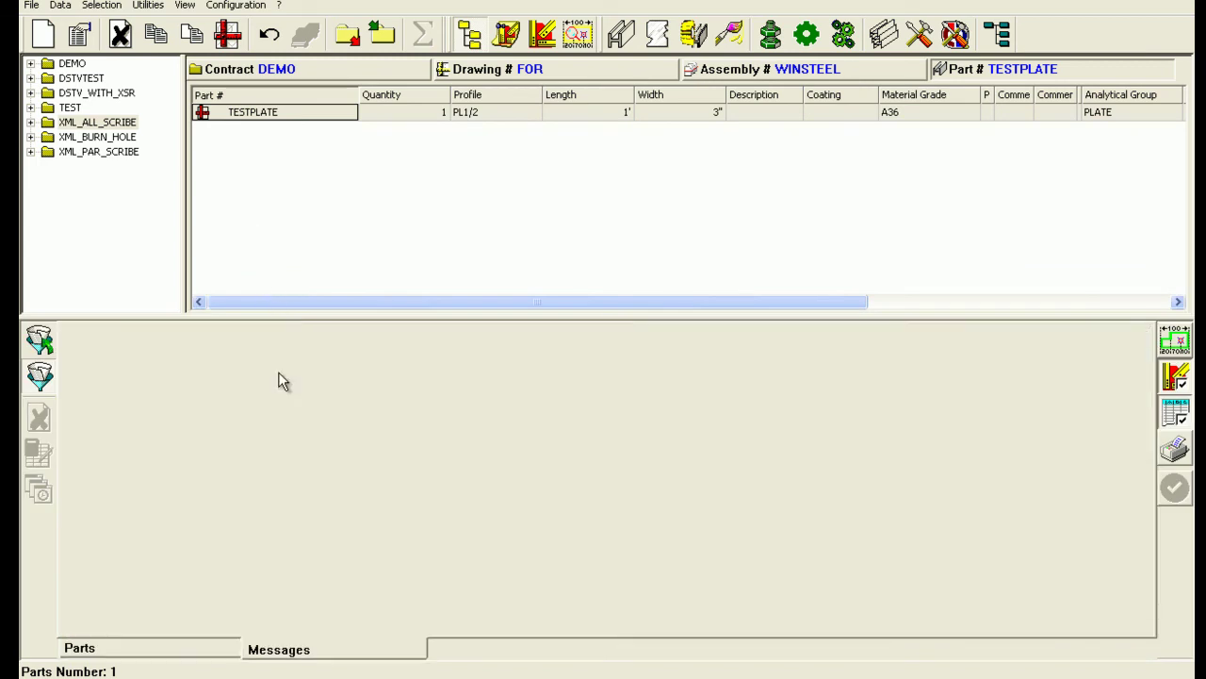
{"action": "left_click", "coordinate": [39, 344]}
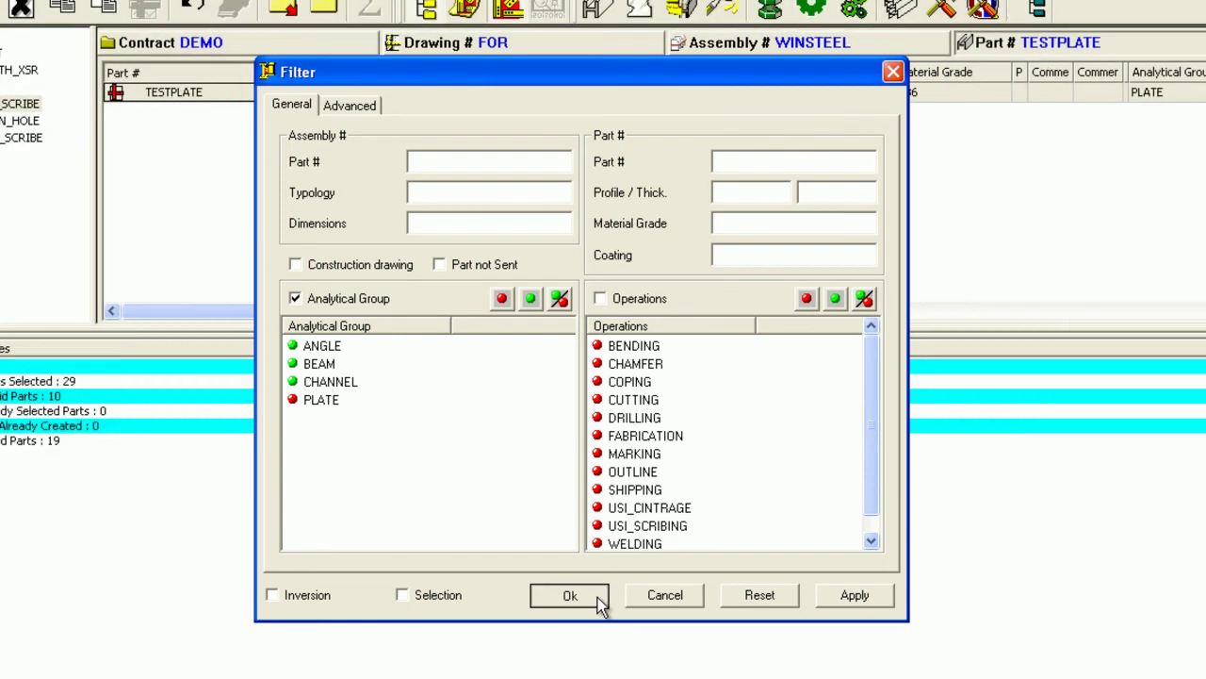
{"action": "left_click", "coordinate": [600, 599]}
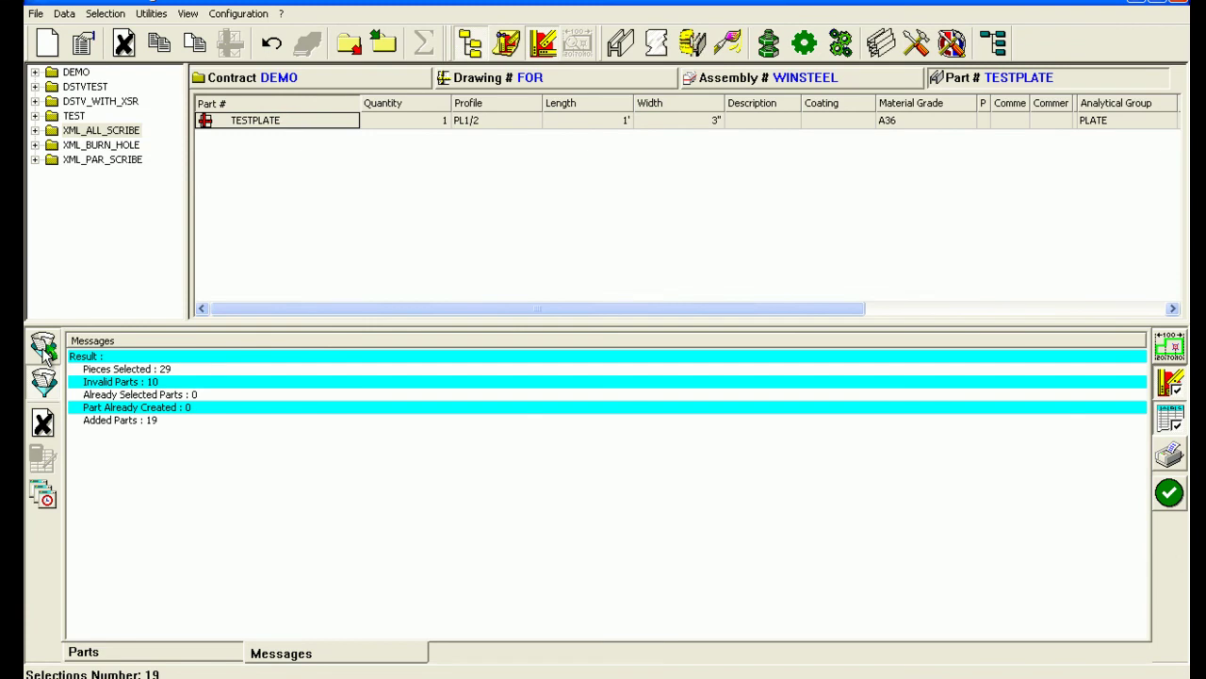
Adjust the output options of the selected parts to include report printing, and run the output to bring up the available reports
{"action": "left_click", "coordinate": [1179, 423]}
{"action": "left_click", "coordinate": [1172, 357]}
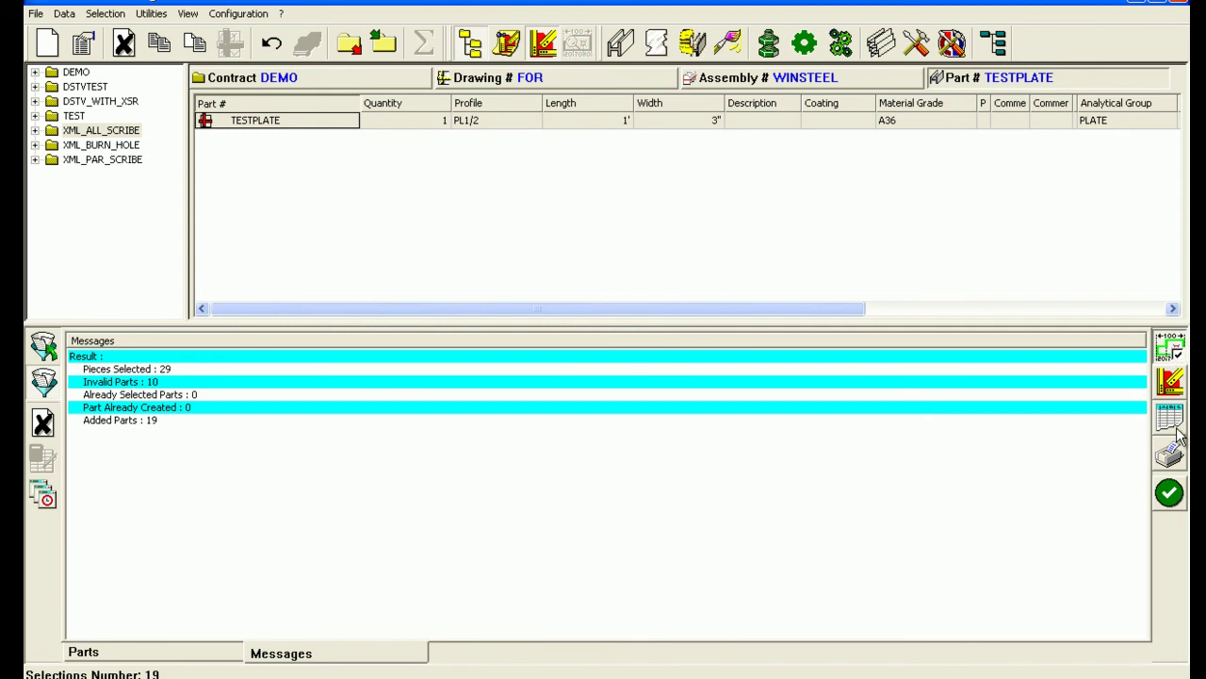
{"action": "left_click", "coordinate": [1176, 462]}
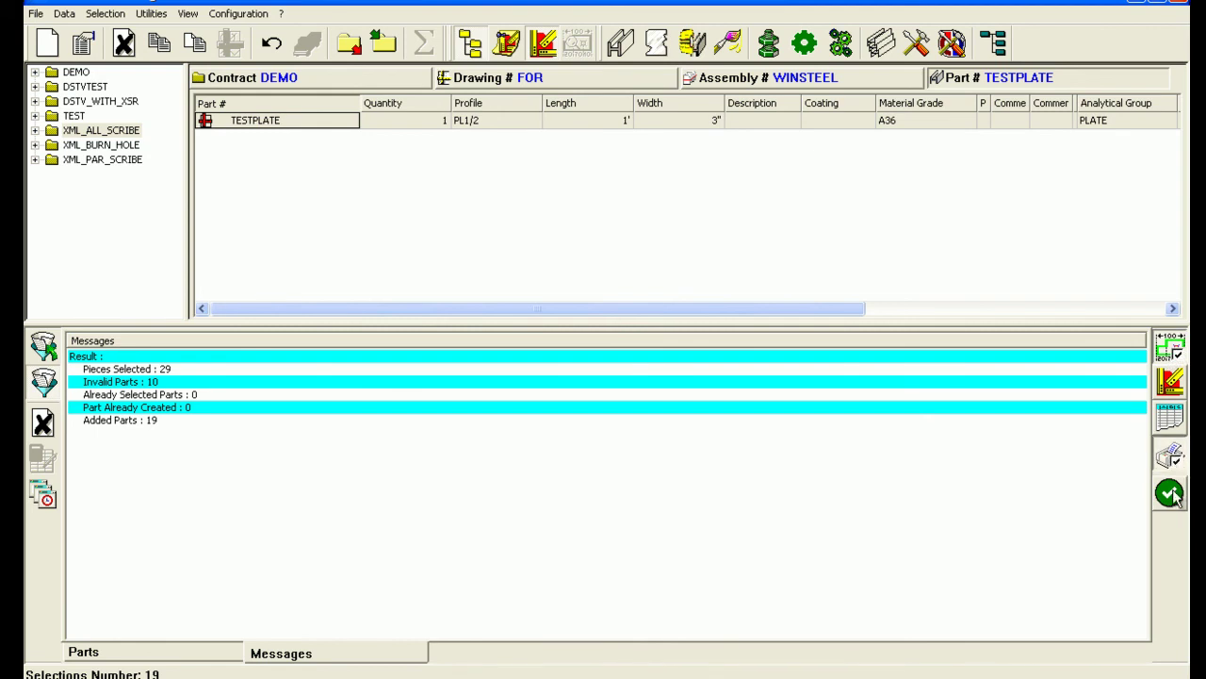
{"action": "left_click", "coordinate": [1173, 498]}
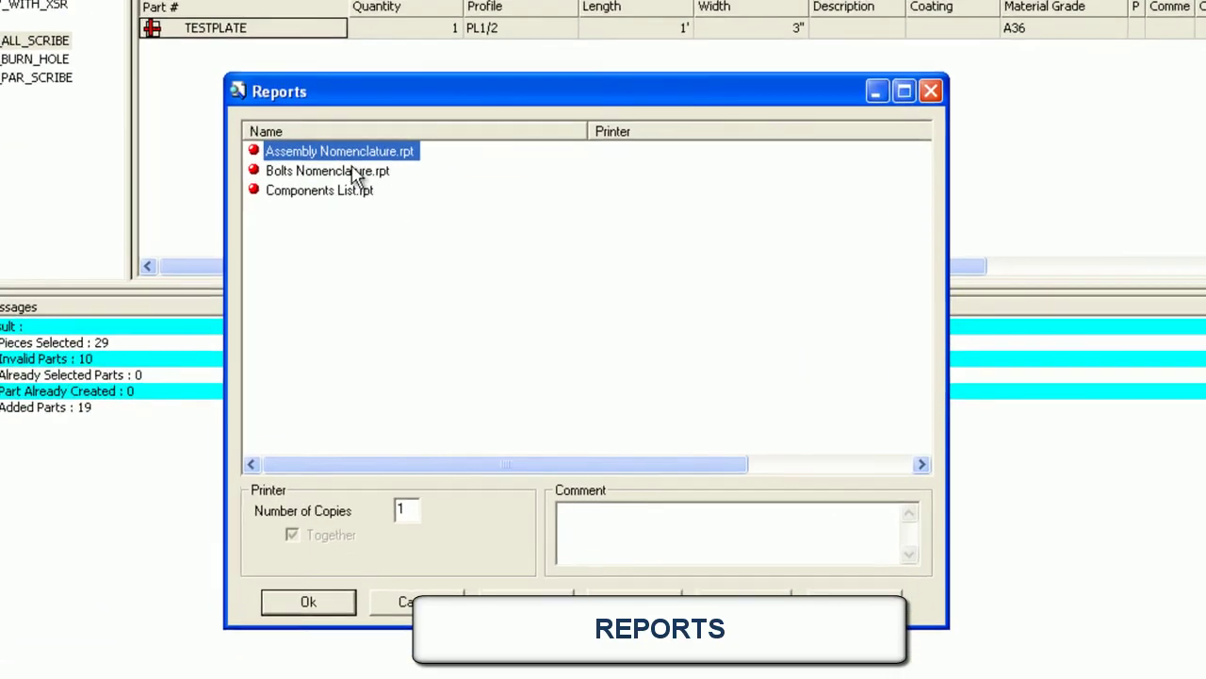
Preview the Components List.rpt report for the selected parts, and close the preview and the report selection
{"action": "left_click", "coordinate": [301, 184]}
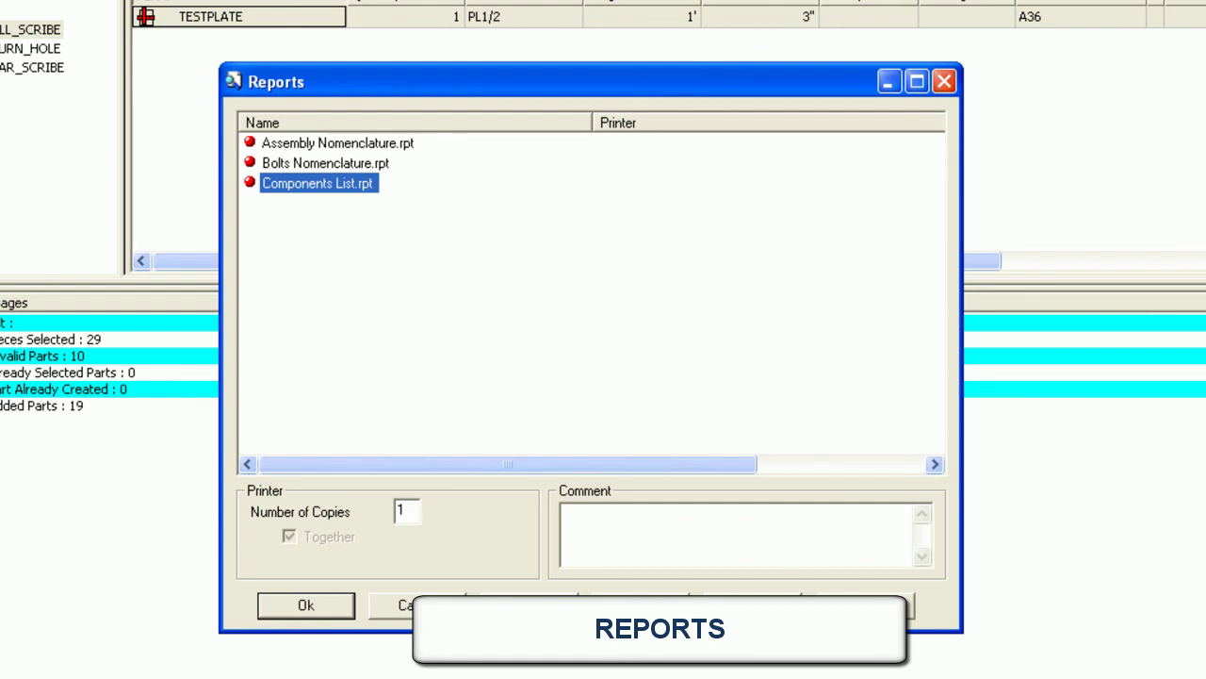
{"action": "left_click", "coordinate": [509, 603]}
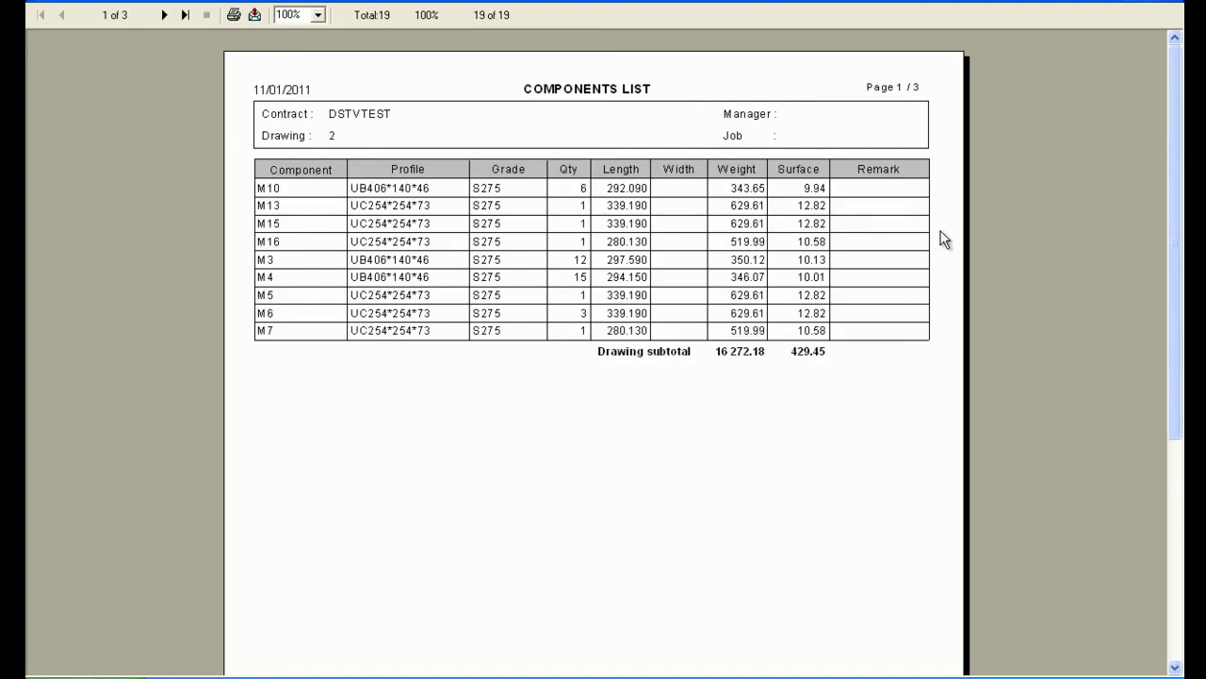
{"action": "left_click", "coordinate": [1178, 4]}
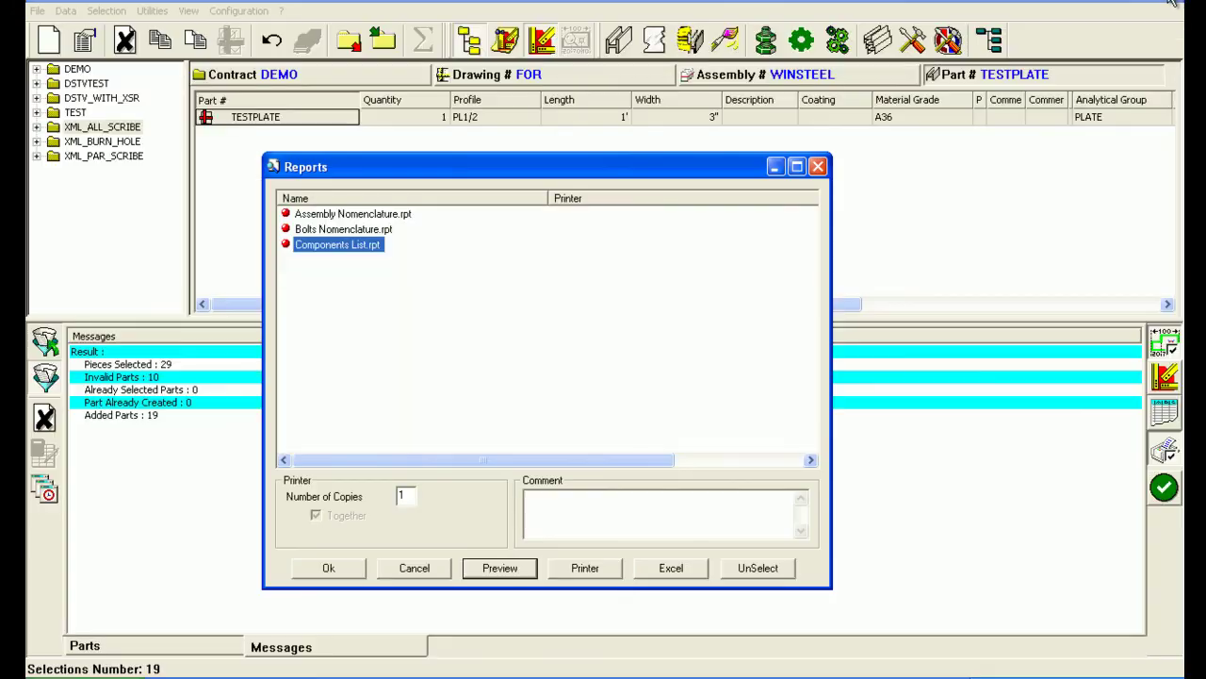
{"action": "left_click", "coordinate": [821, 168]}
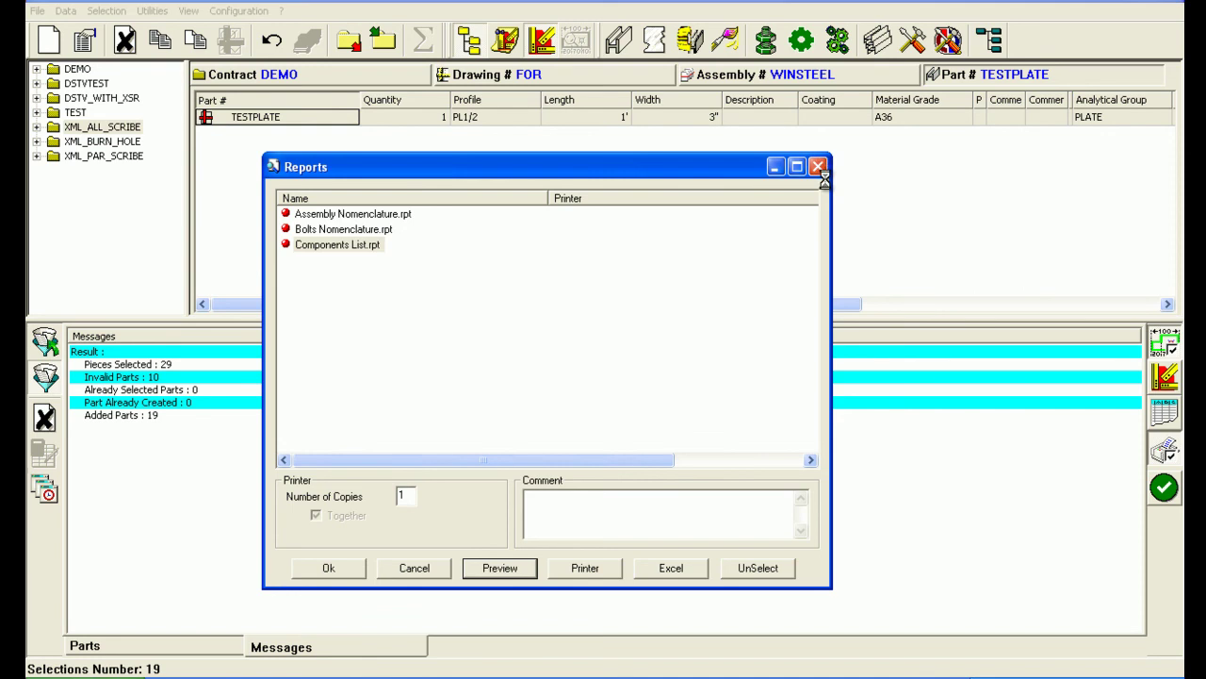